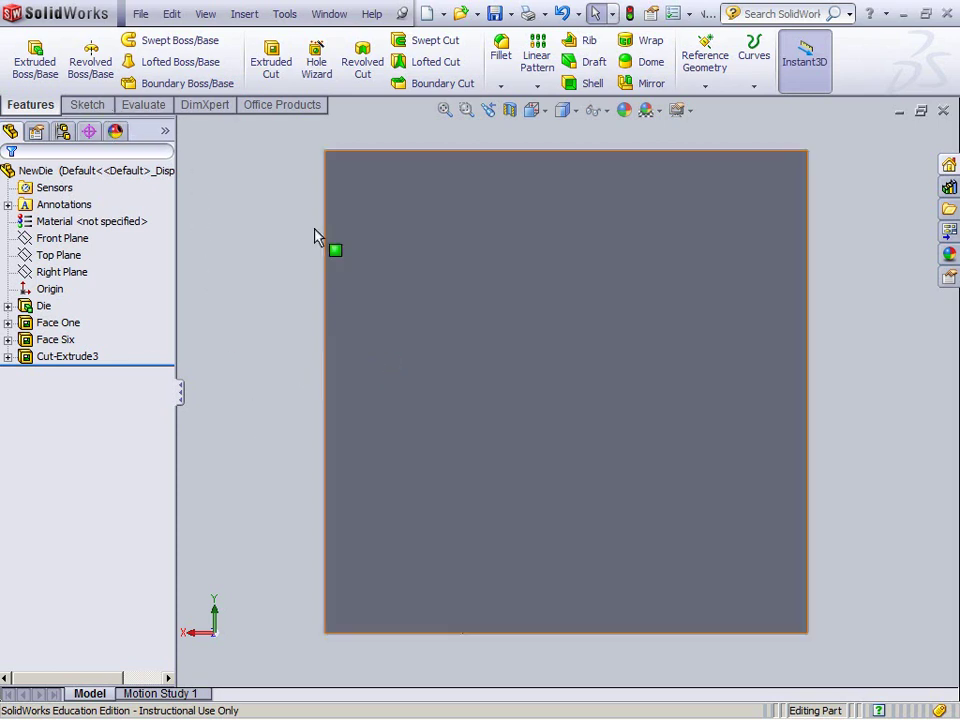
Step: Orient the view normal to the die's front face
{"action": "right_click", "coordinate": [469, 322]}
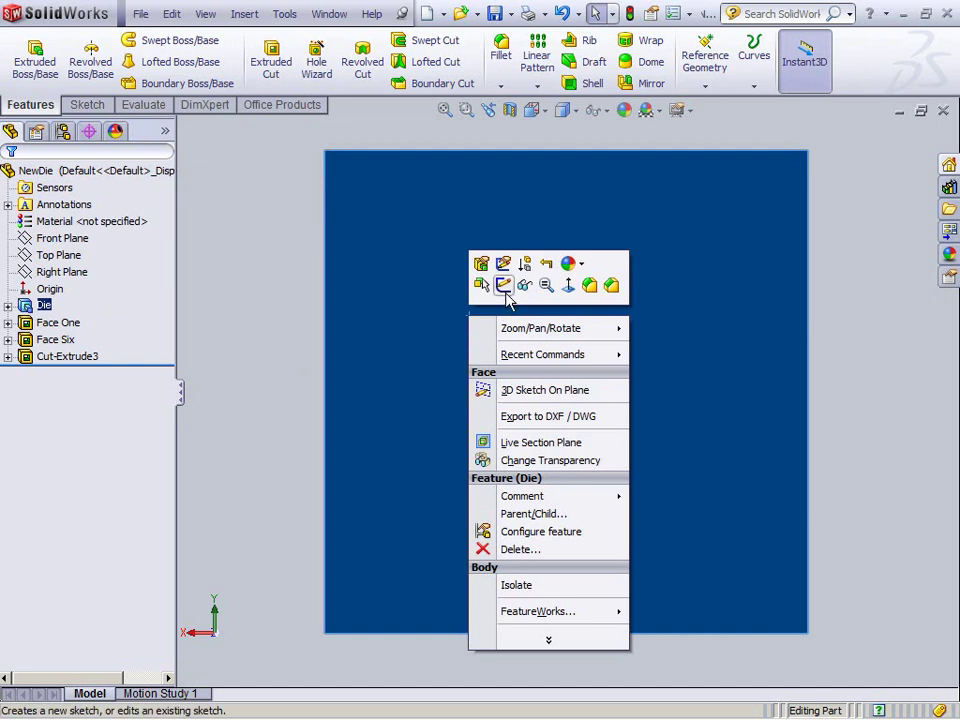
{"action": "left_click", "coordinate": [568, 286]}
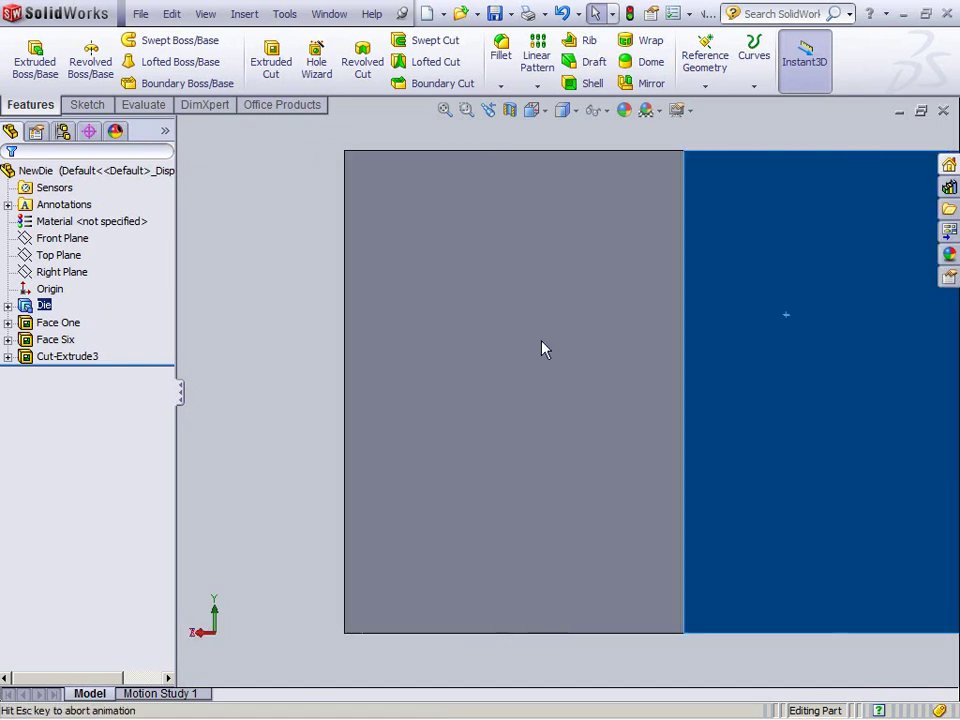
{"action": "left_click", "coordinate": [816, 353]}
{"action": "middle_click_drag", "start_coordinate": [889, 364], "coordinate": [603, 380]}
{"action": "right_click", "coordinate": [602, 380]}
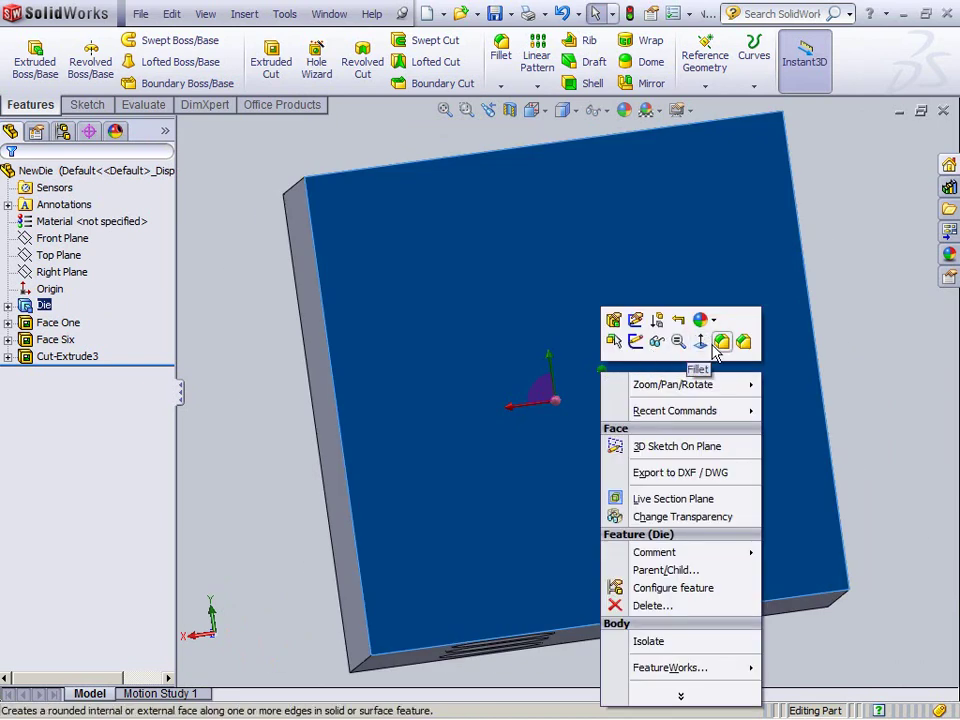
{"action": "left_click", "coordinate": [726, 343]}
{"action": "left_click", "coordinate": [489, 274]}
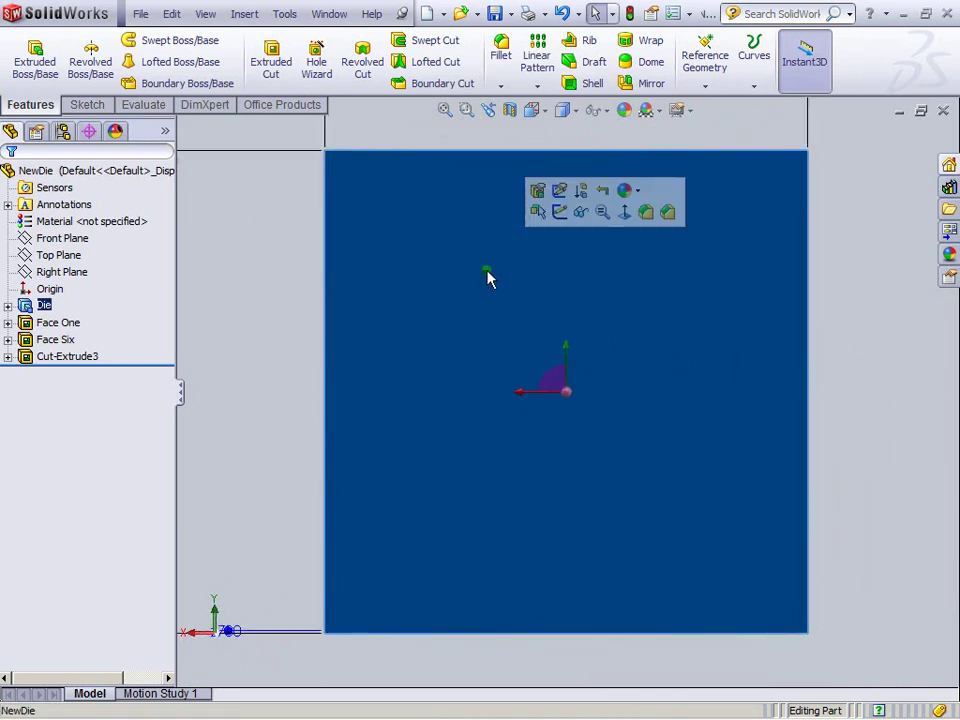
{"action": "right_click", "coordinate": [484, 272]}
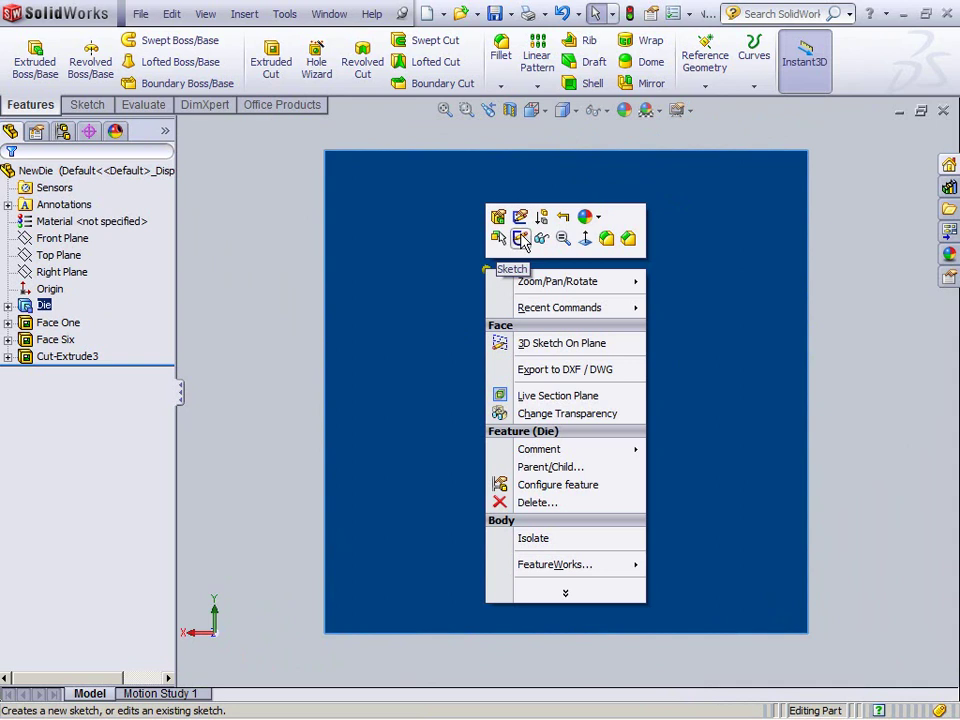
Step: Rename the Cut-Extrude3 feature to 'Face Four'
{"action": "left_click", "coordinate": [81, 360]}
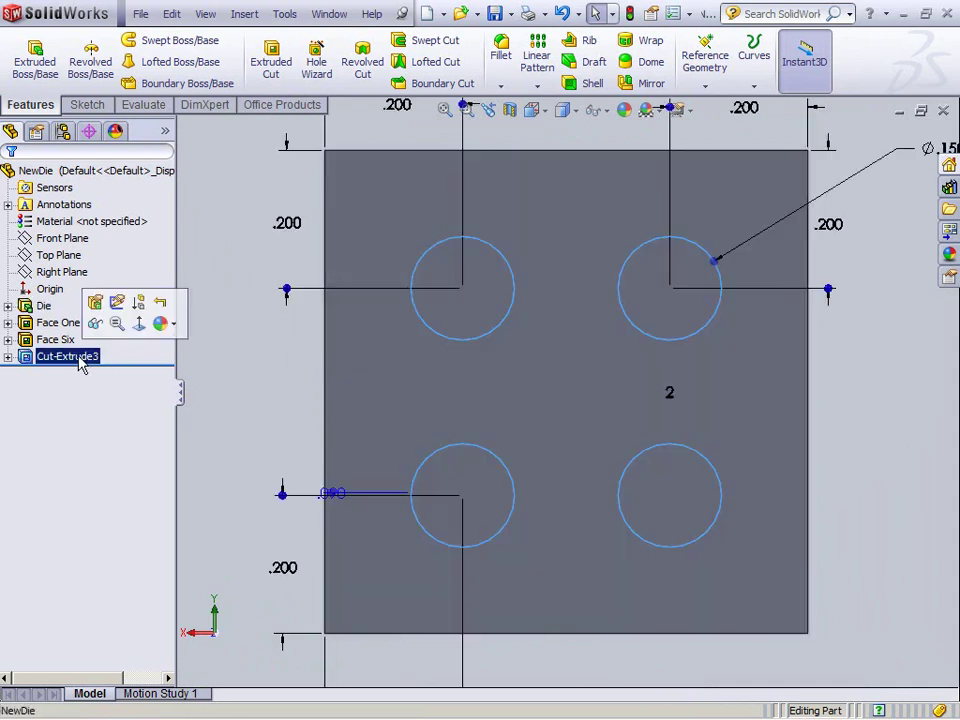
{"action": "right_click", "coordinate": [81, 361]}
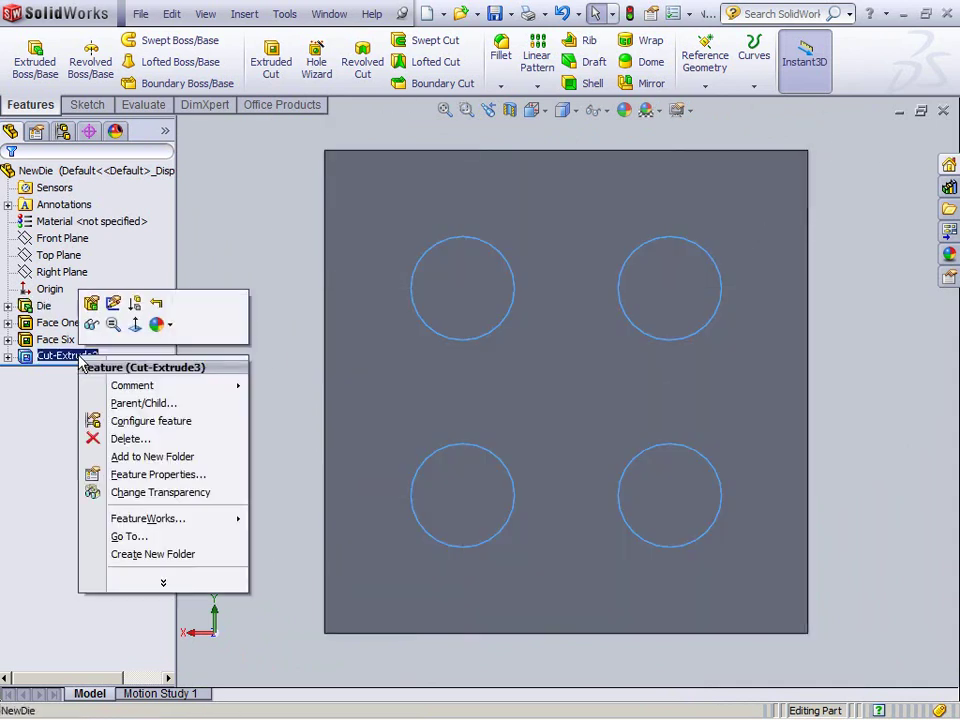
{"action": "left_click", "coordinate": [155, 481]}
{"action": "type", "text": "Face F"}
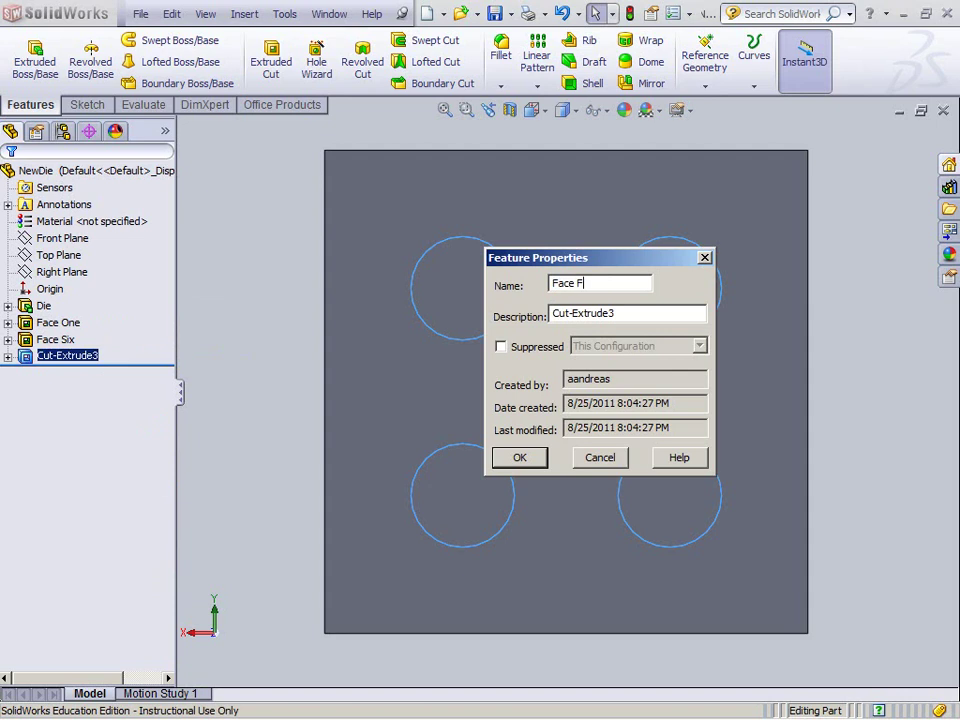
{"action": "type", "text": "our"}
{"action": "key", "text": "Return"}
{"action": "left_click", "coordinate": [291, 332]}
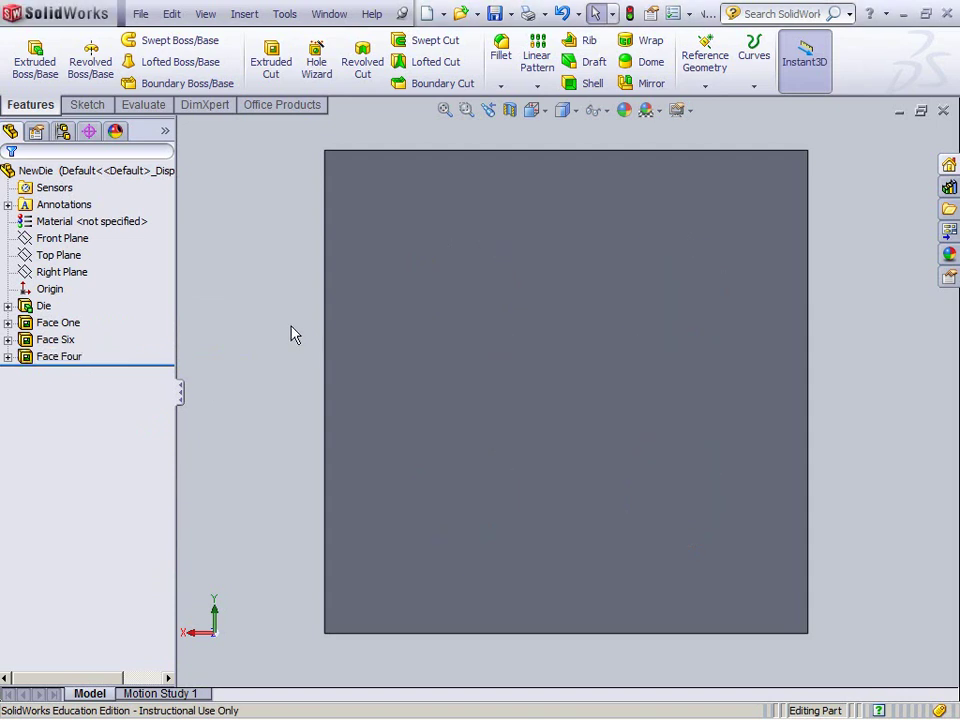
Step: Start a new sketch on the front face and draw a circle near its lower-left corner
{"action": "right_click", "coordinate": [557, 279]}
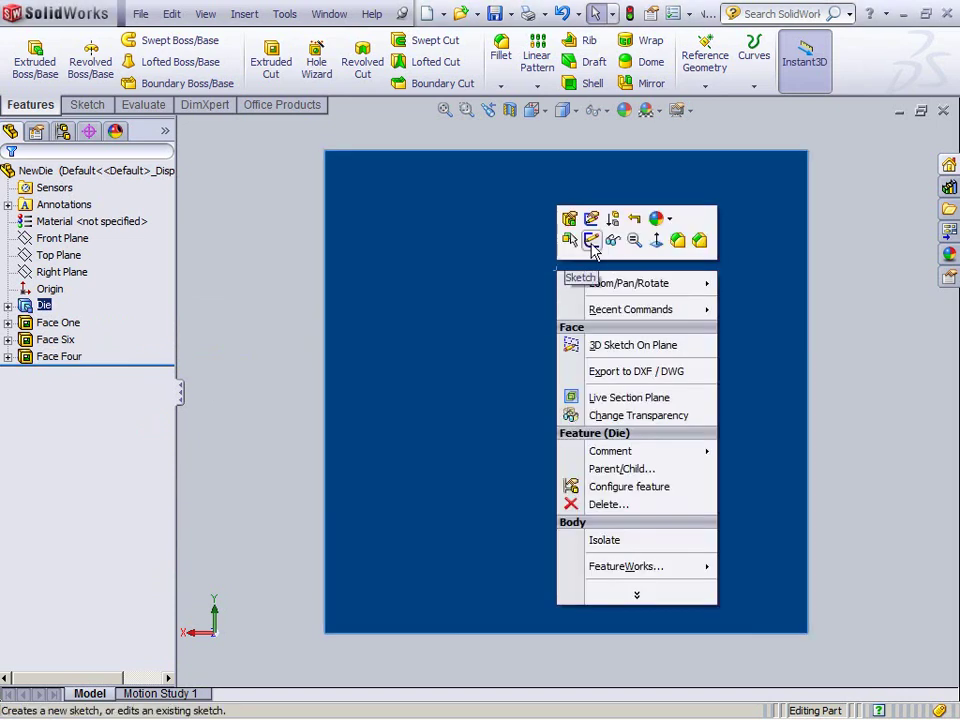
{"action": "left_click", "coordinate": [591, 242]}
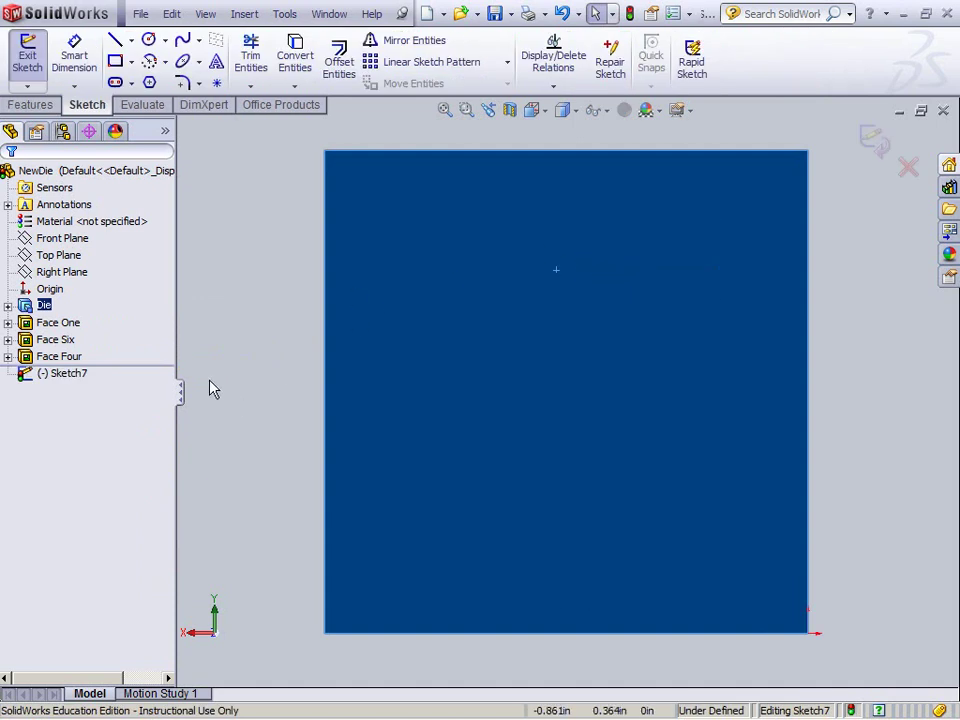
{"action": "left_click", "coordinate": [148, 40]}
{"action": "left_click", "coordinate": [394, 502]}
{"action": "left_click", "coordinate": [432, 553]}
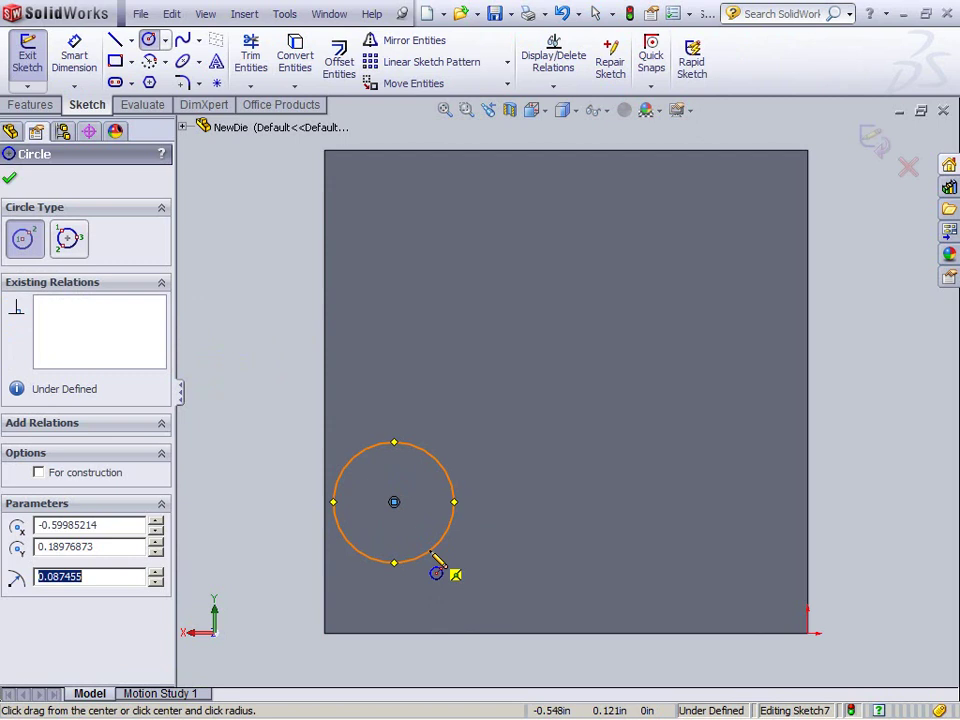
{"action": "left_click", "coordinate": [70, 55]}
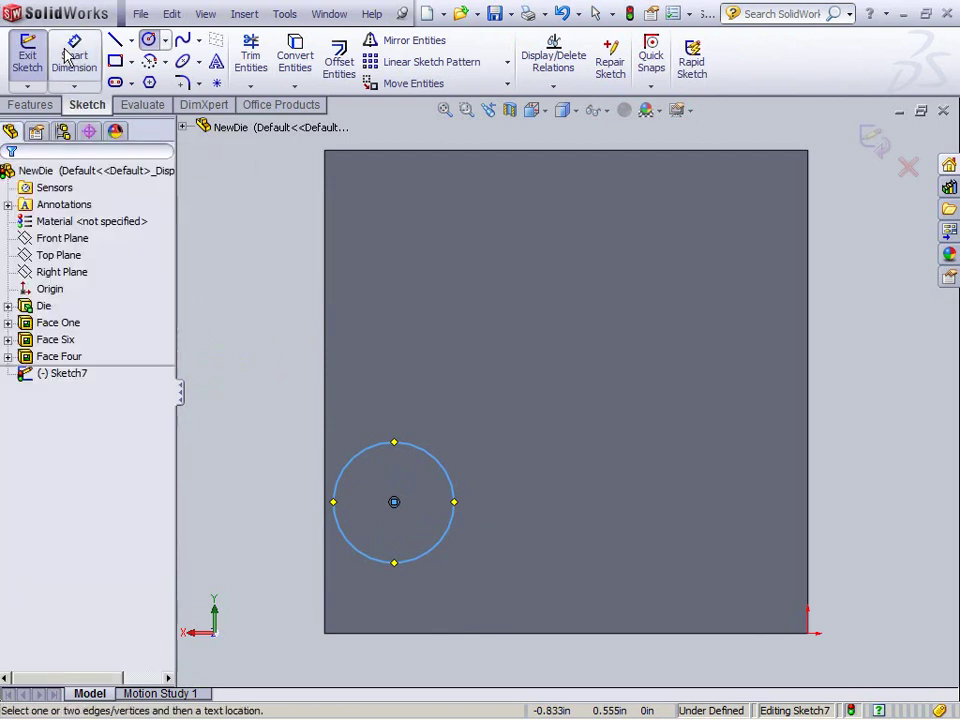
Step: Dimension the circle's diameter to 0.150 in
{"action": "left_click", "coordinate": [358, 452]}
{"action": "left_click", "coordinate": [245, 343]}
{"action": "type", "text": "."}
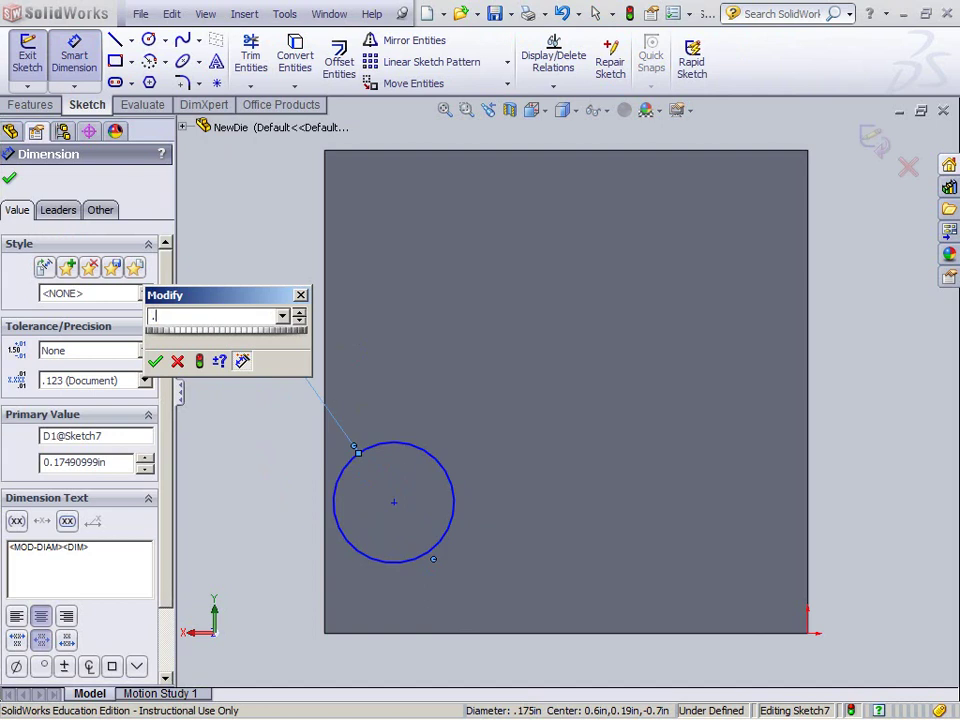
{"action": "type", "text": "15"}
{"action": "key", "text": "Return"}
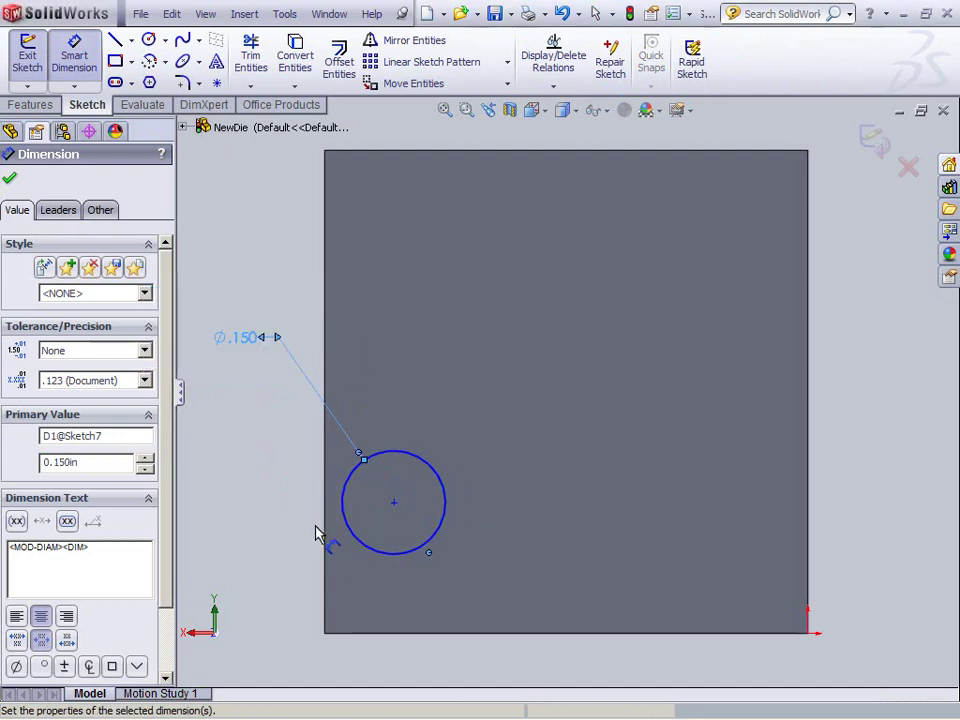
Step: Locate the circle centre 0.175 in from the left and bottom edges
{"action": "left_click", "coordinate": [325, 517]}
{"action": "left_click", "coordinate": [394, 502]}
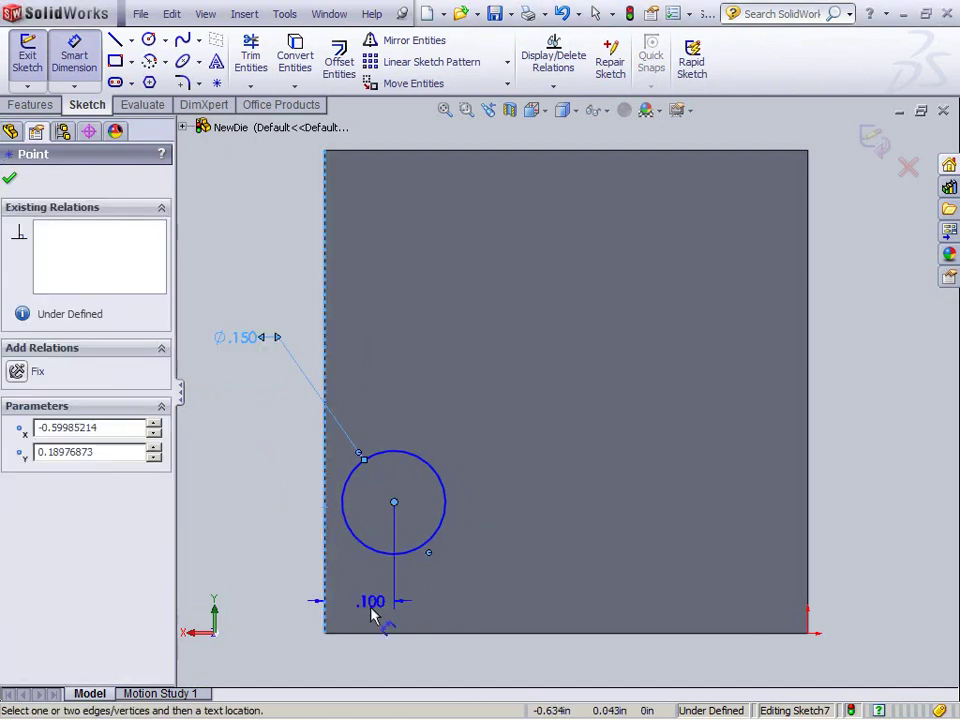
{"action": "left_click", "coordinate": [370, 669]}
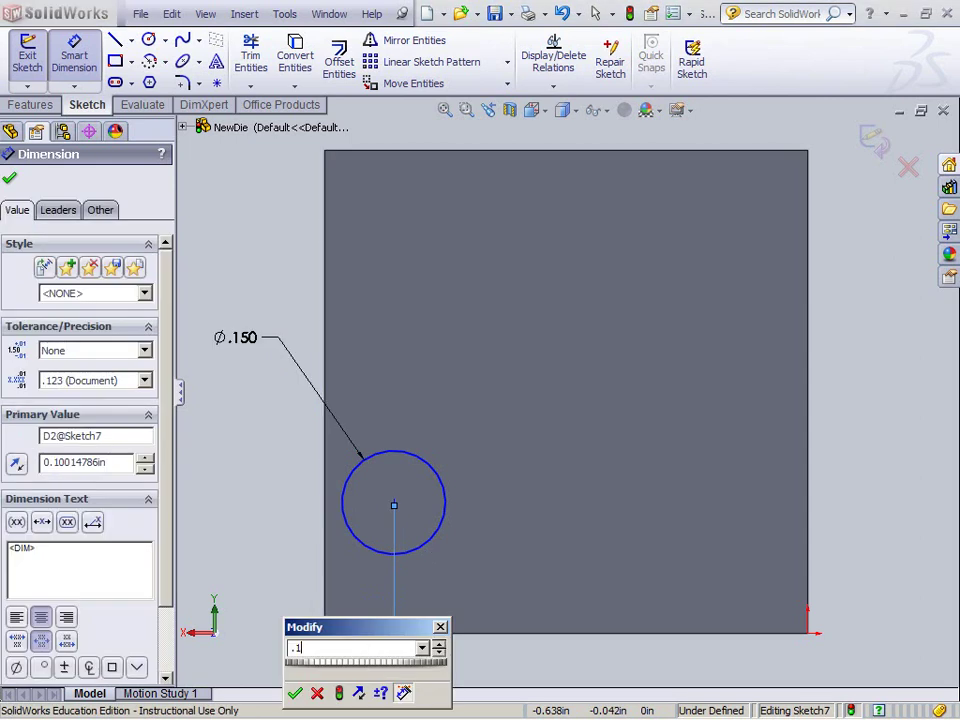
{"action": "key", "text": "Return"}
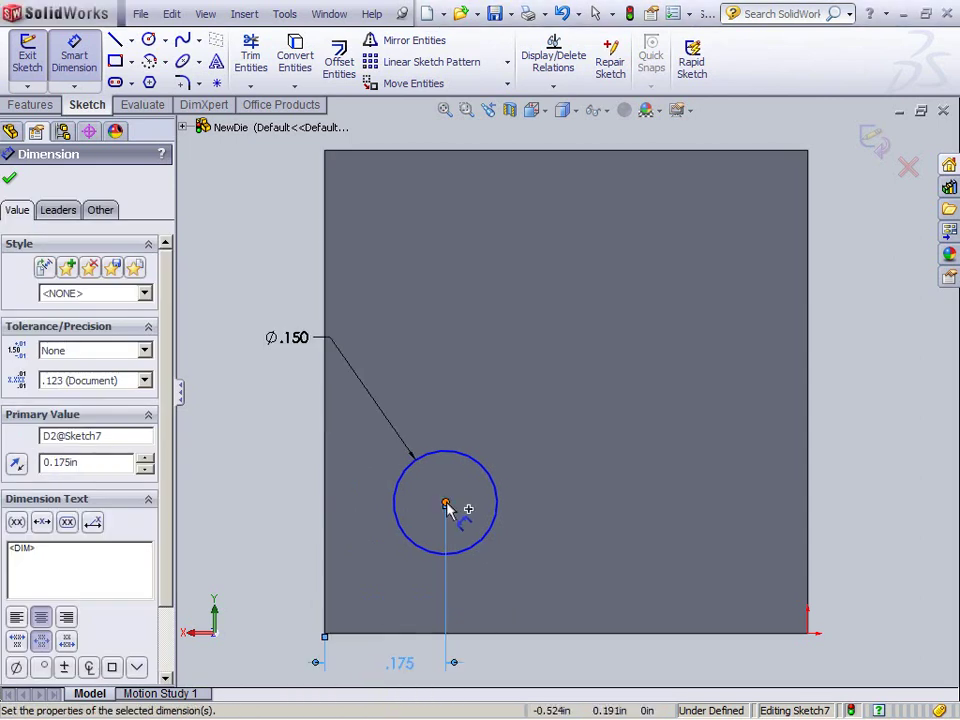
{"action": "left_click", "coordinate": [446, 505]}
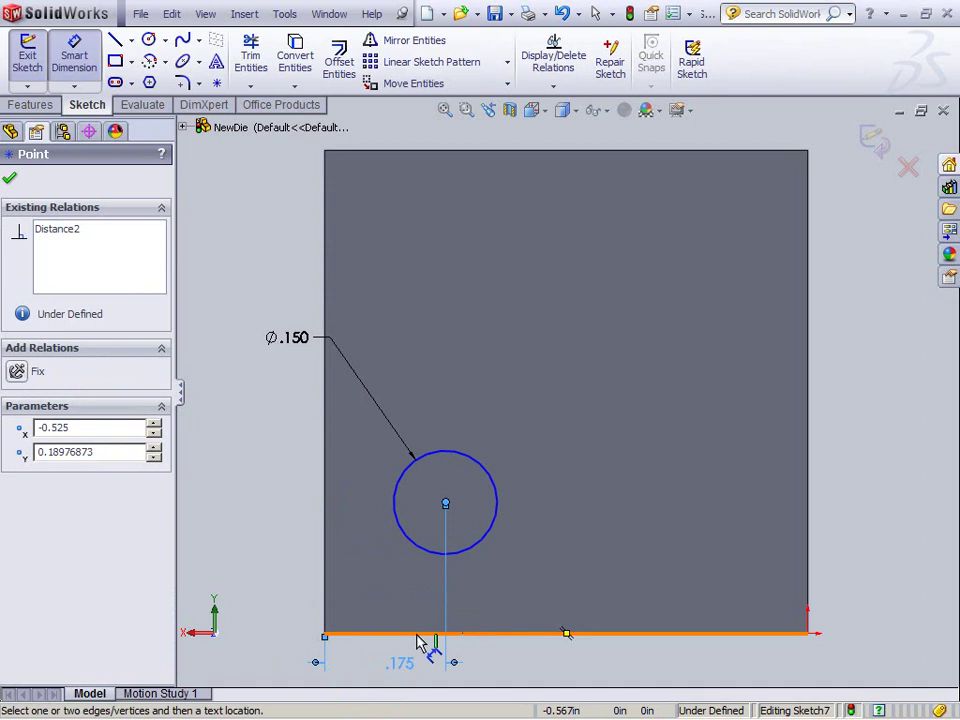
{"action": "left_click", "coordinate": [424, 634]}
{"action": "left_click", "coordinate": [282, 566]}
{"action": "type", "text": ".175"}
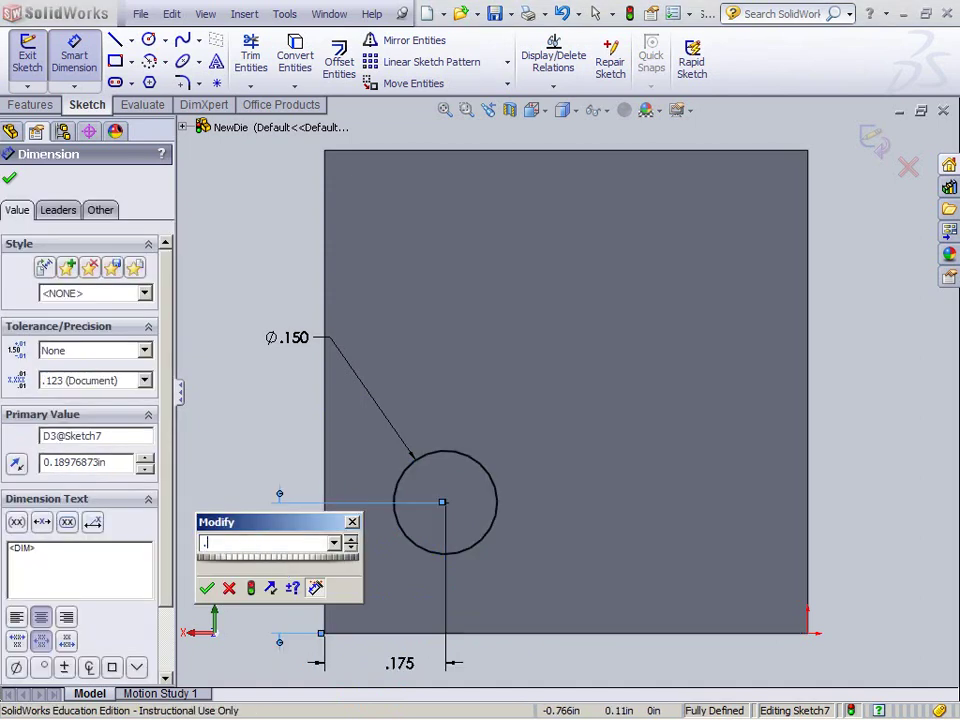
{"action": "left_click", "coordinate": [207, 589]}
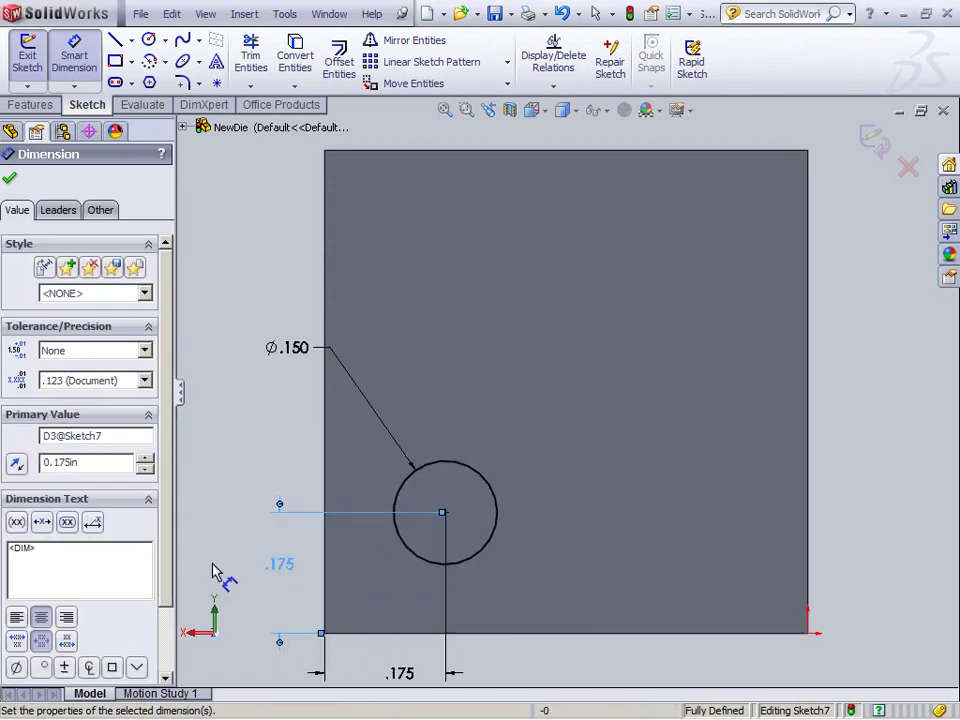
{"action": "left_click", "coordinate": [441, 463]}
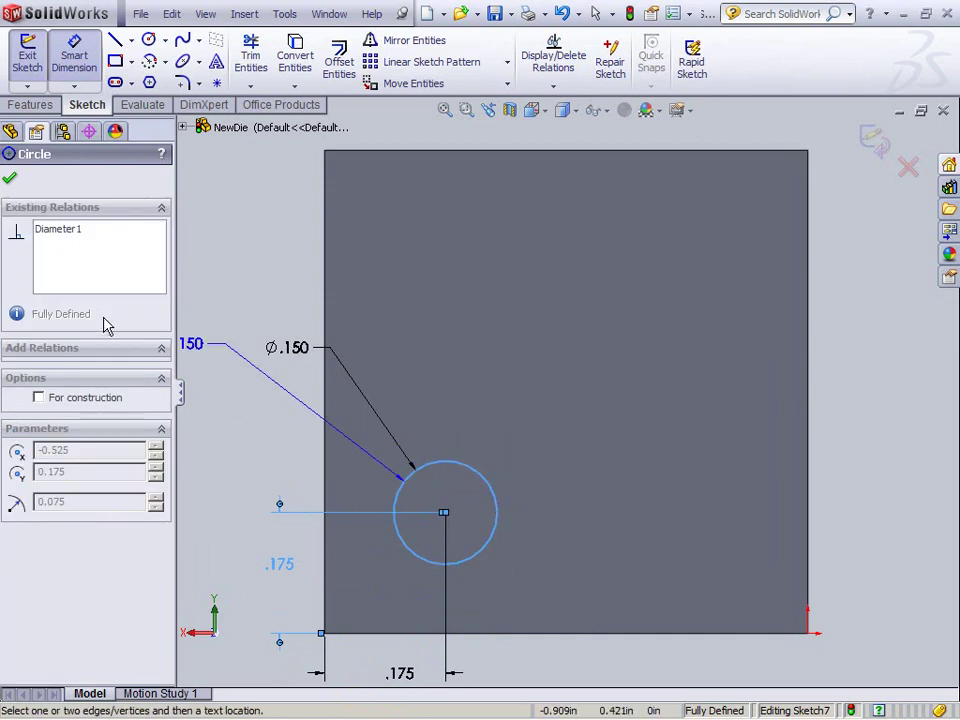
{"action": "key", "text": "Escape"}
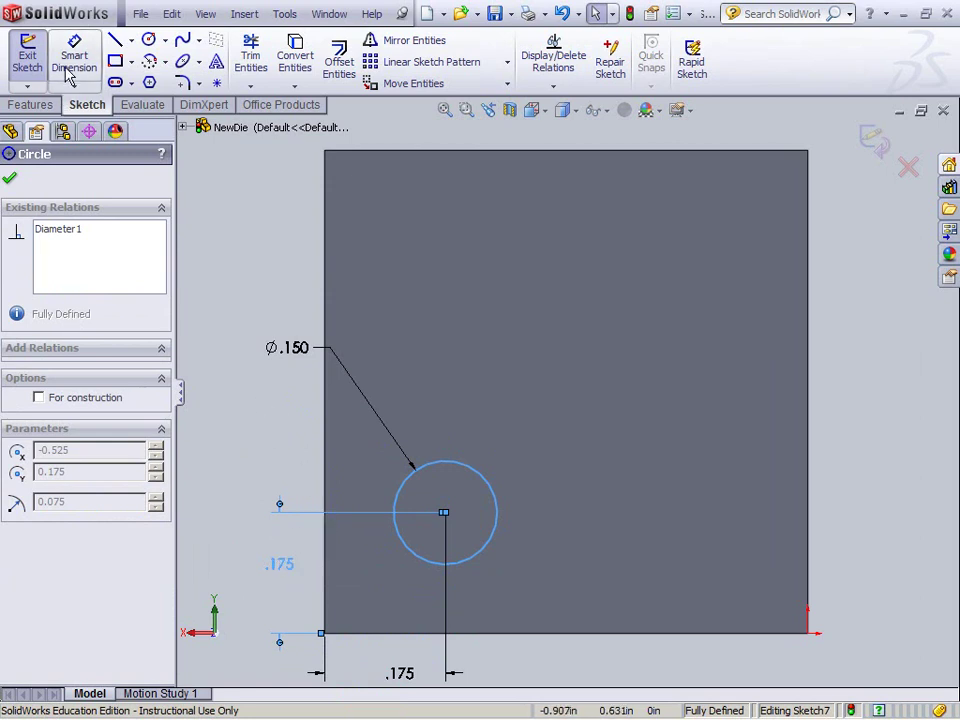
Step: Linear-pattern the circle: 3 instances, 0.3 in spacing, 45° direction
{"action": "left_click", "coordinate": [480, 478]}
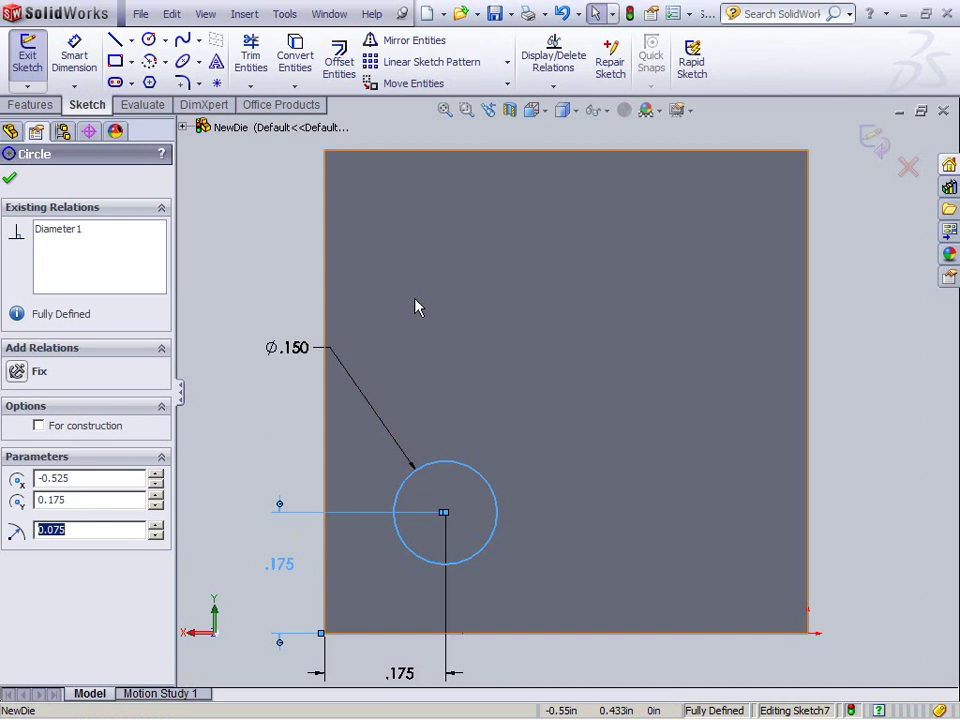
{"action": "left_click", "coordinate": [410, 62]}
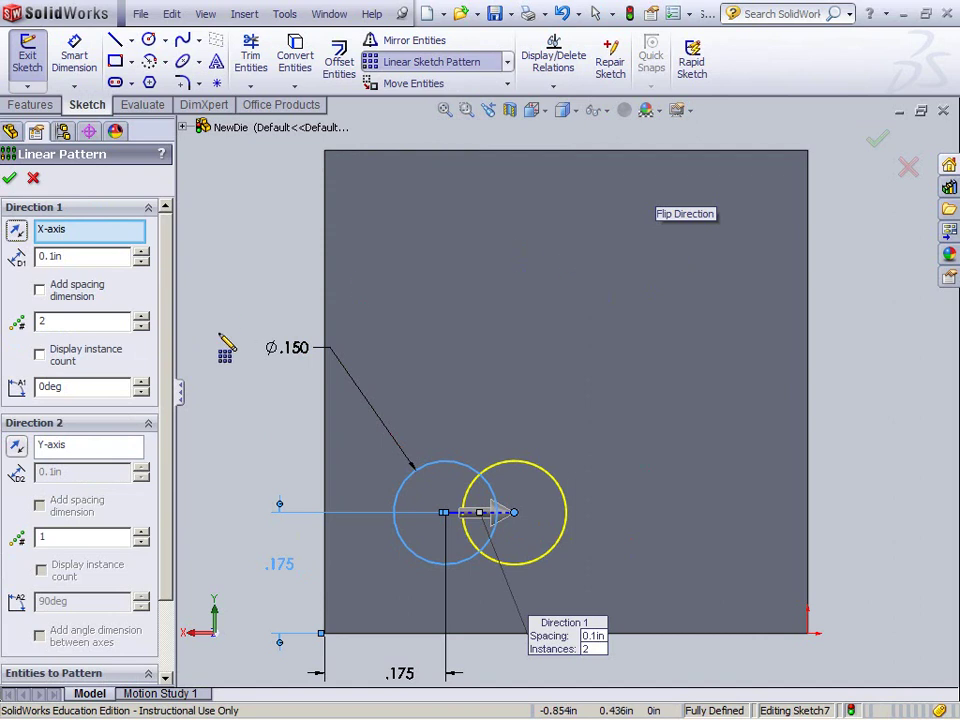
{"action": "left_click", "coordinate": [142, 317]}
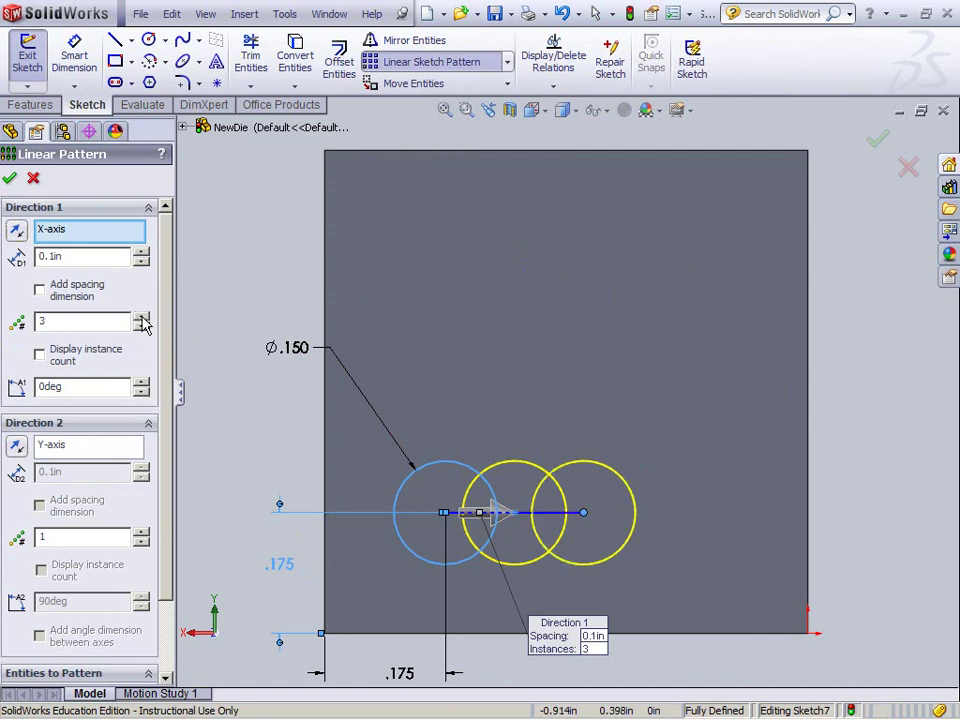
{"action": "left_click", "coordinate": [142, 384]}
{"action": "left_click", "coordinate": [142, 384]}
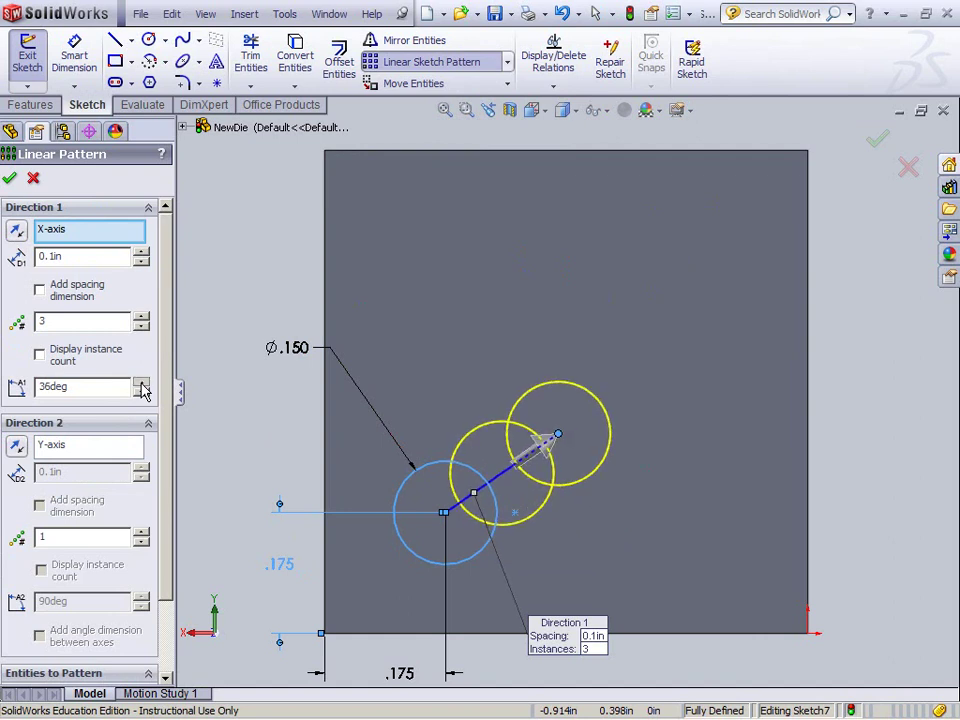
{"action": "left_click", "coordinate": [142, 384]}
{"action": "left_click", "coordinate": [142, 384]}
{"action": "left_click", "coordinate": [142, 384]}
{"action": "left_click", "coordinate": [142, 384]}
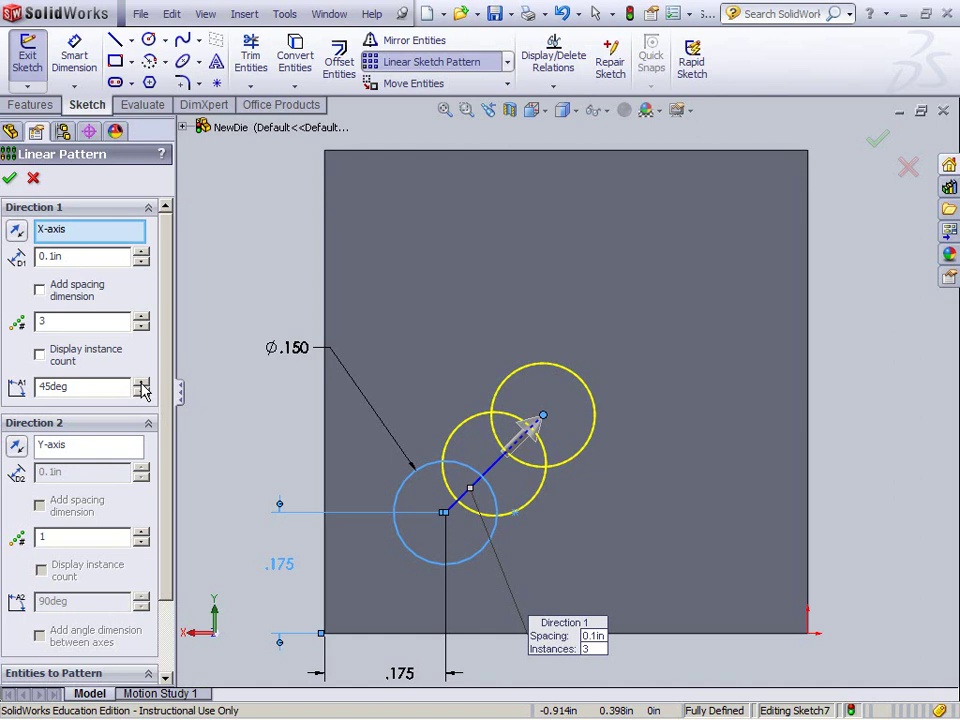
{"action": "left_click", "coordinate": [142, 254]}
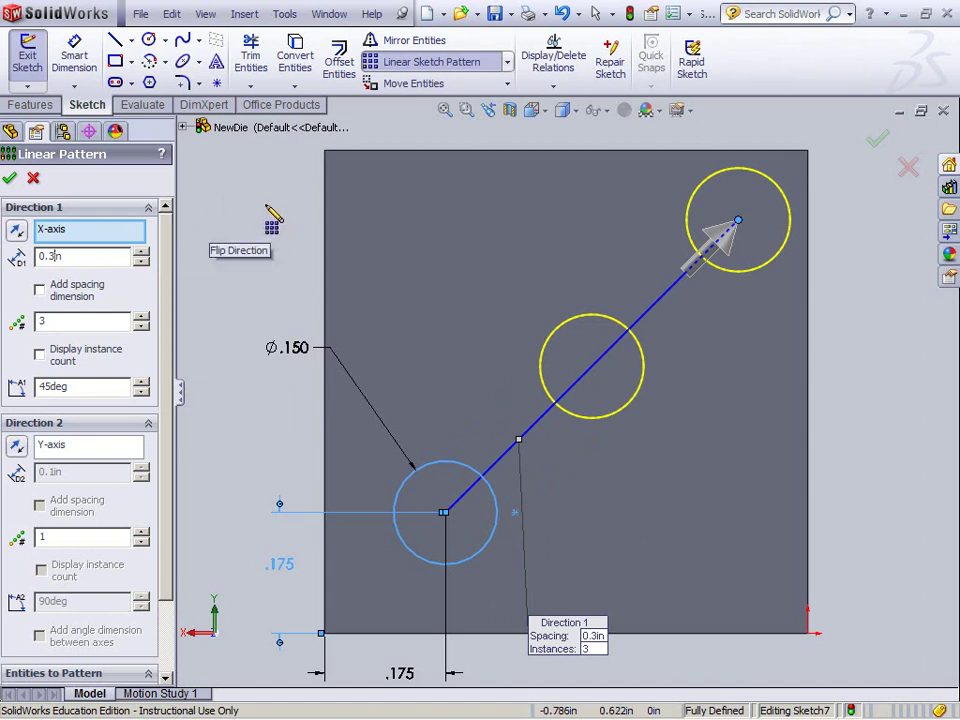
Step: Accept the pattern and dimension the top-right circle 0.175 in from the top and right edges
{"action": "left_click", "coordinate": [11, 179]}
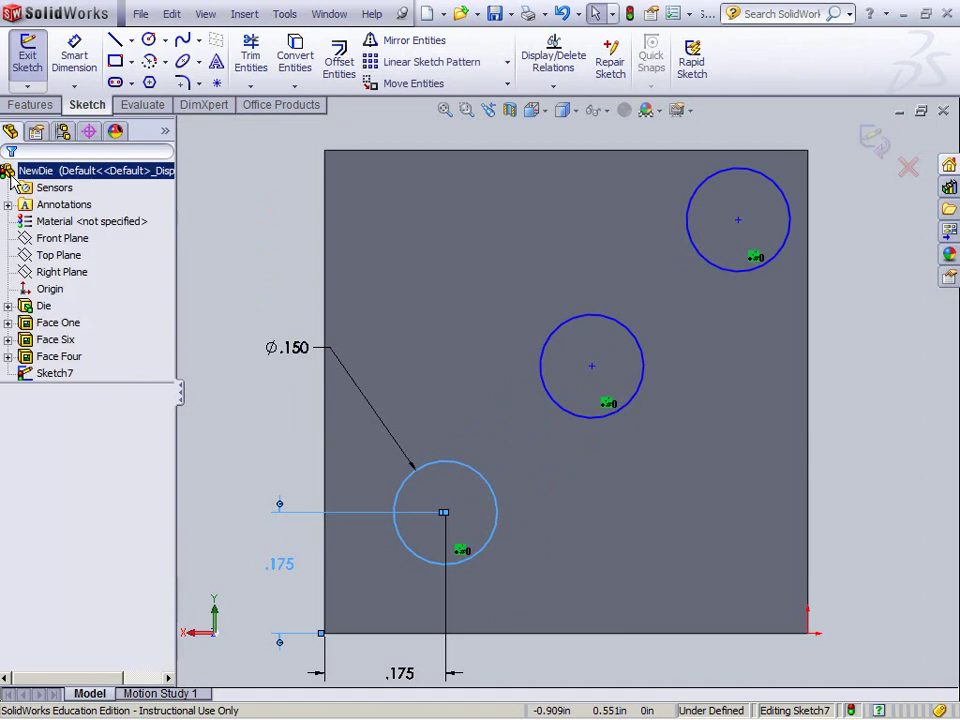
{"action": "left_click", "coordinate": [74, 60]}
{"action": "left_click", "coordinate": [738, 220]}
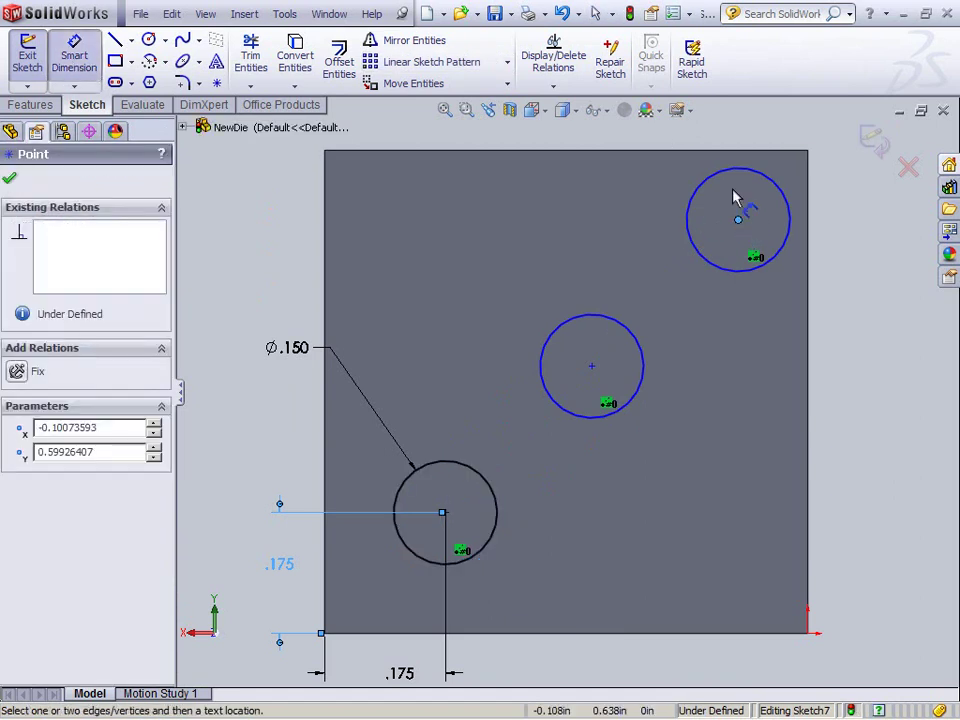
{"action": "left_click", "coordinate": [729, 151]}
{"action": "left_click", "coordinate": [838, 184]}
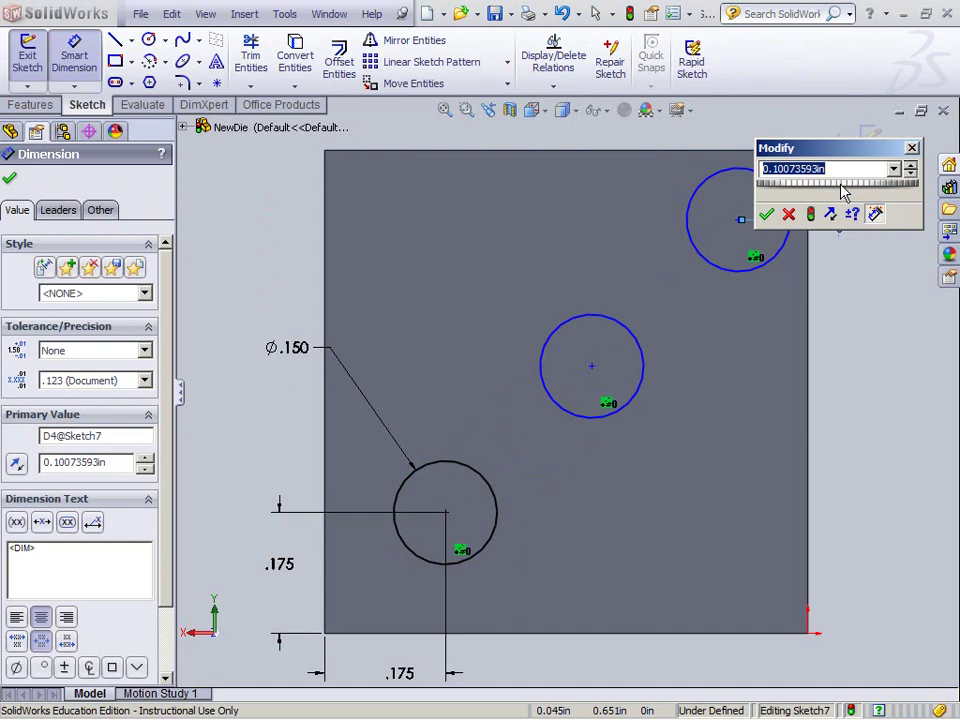
{"action": "key", "text": "Return"}
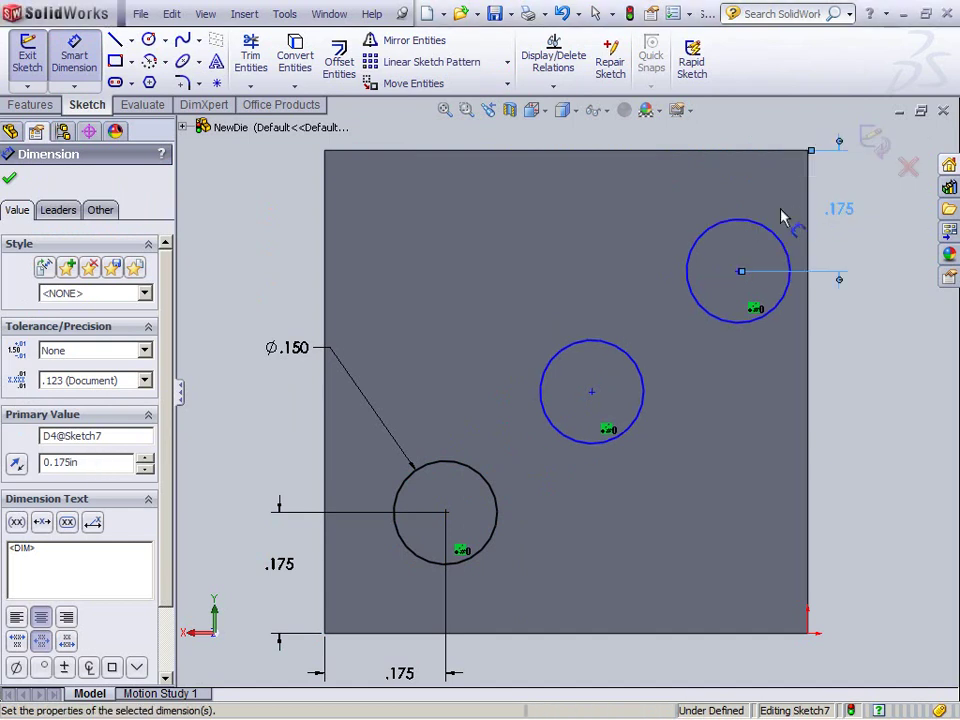
{"action": "left_click", "coordinate": [738, 273]}
{"action": "left_click", "coordinate": [760, 142]}
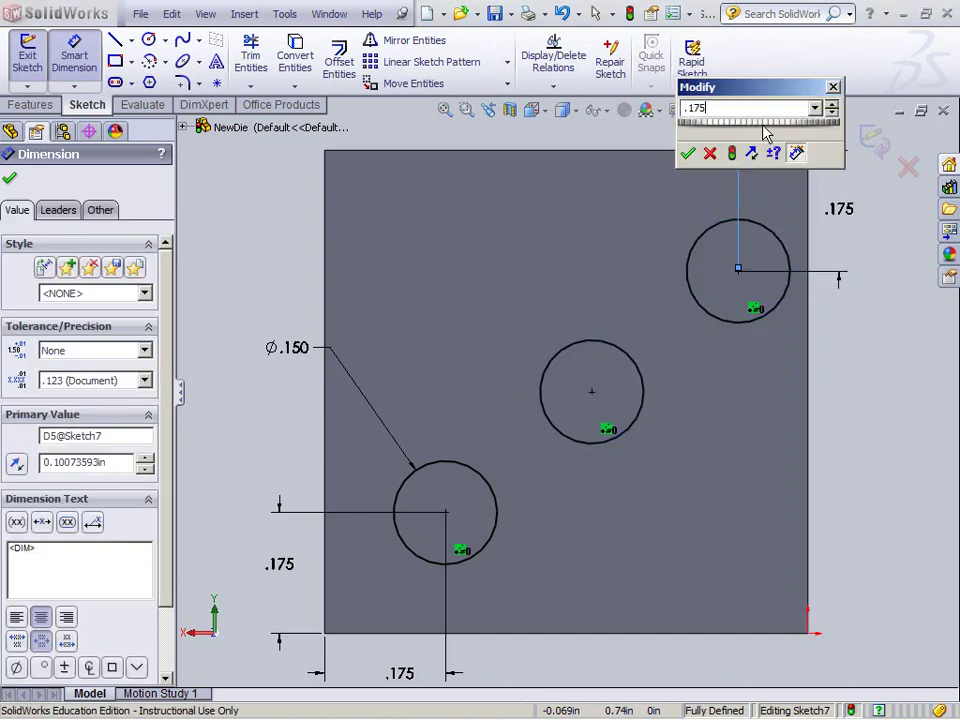
{"action": "key", "text": "Return"}
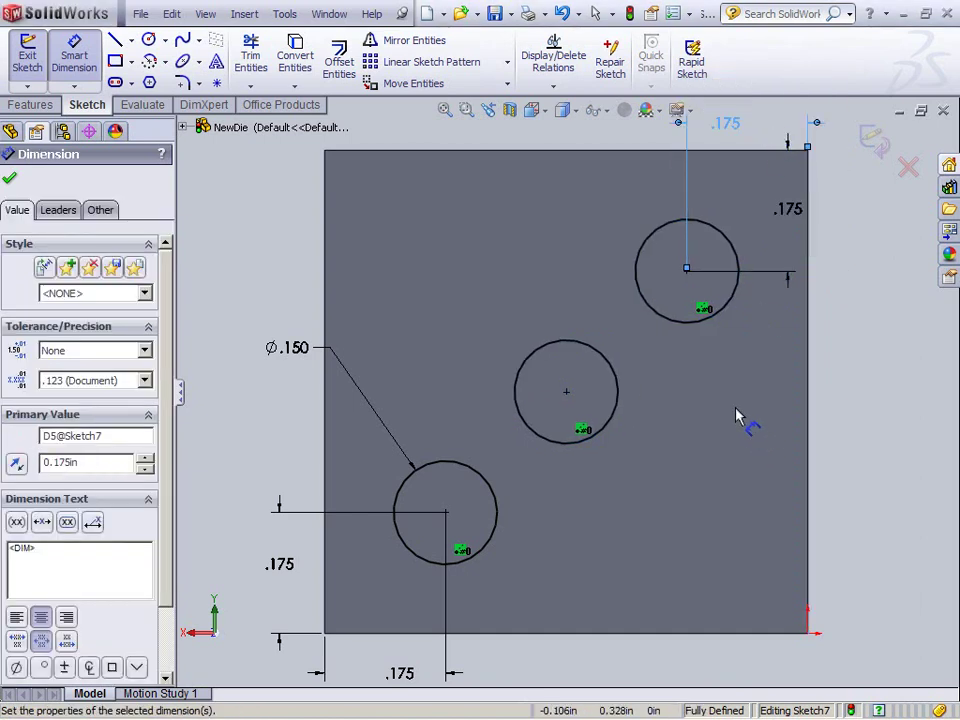
{"action": "left_click", "coordinate": [11, 182]}
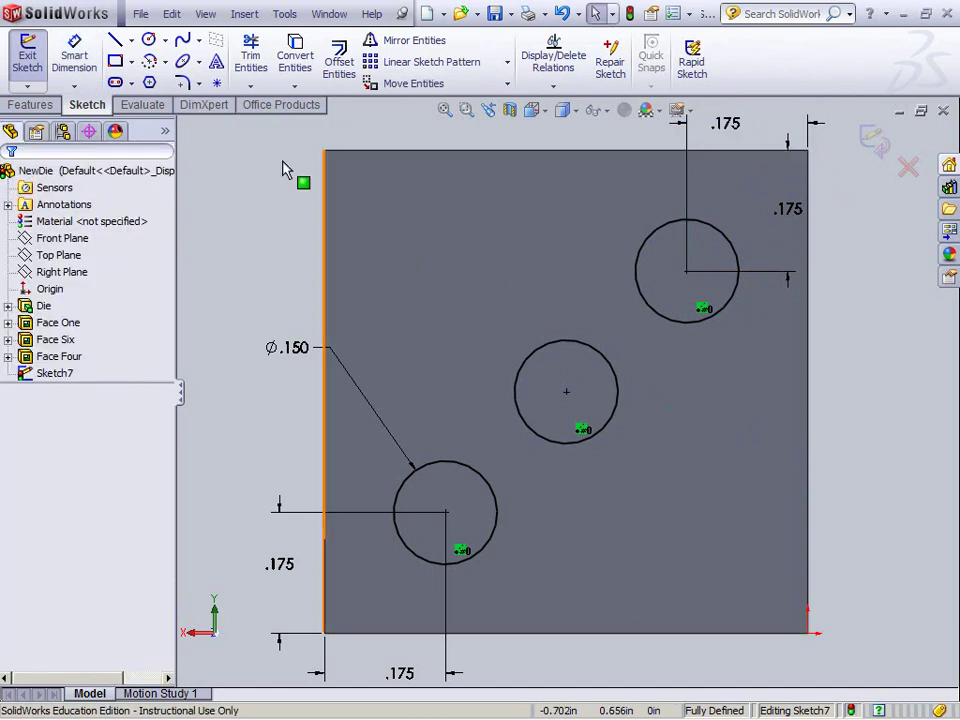
Step: Extrude-cut the three diagonal circles 0.090 in deep into the die
{"action": "left_click", "coordinate": [28, 56]}
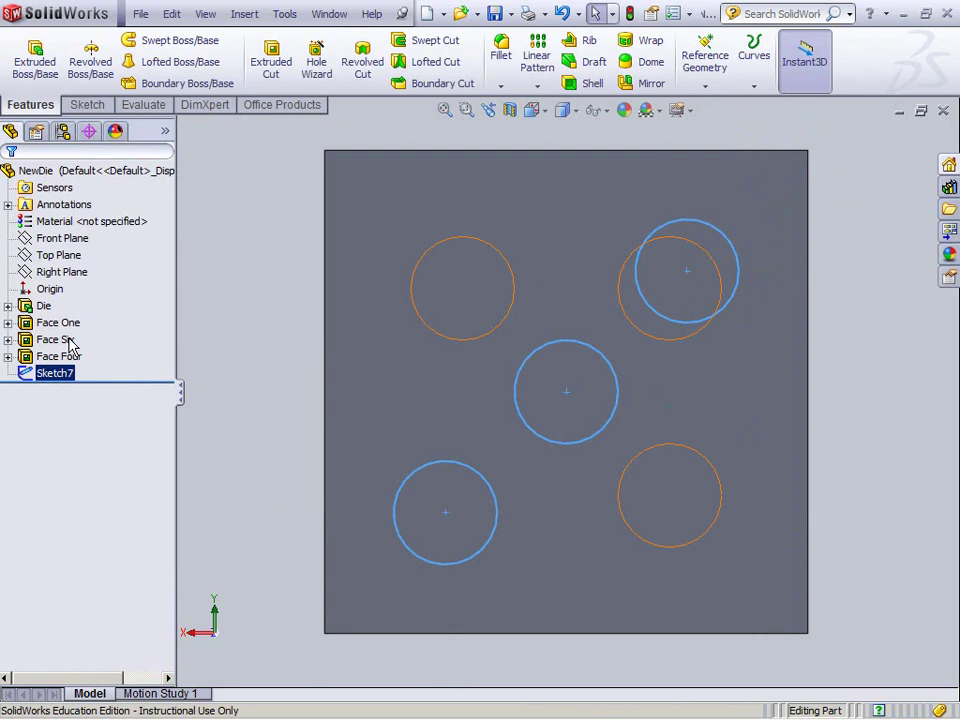
{"action": "left_click", "coordinate": [260, 52]}
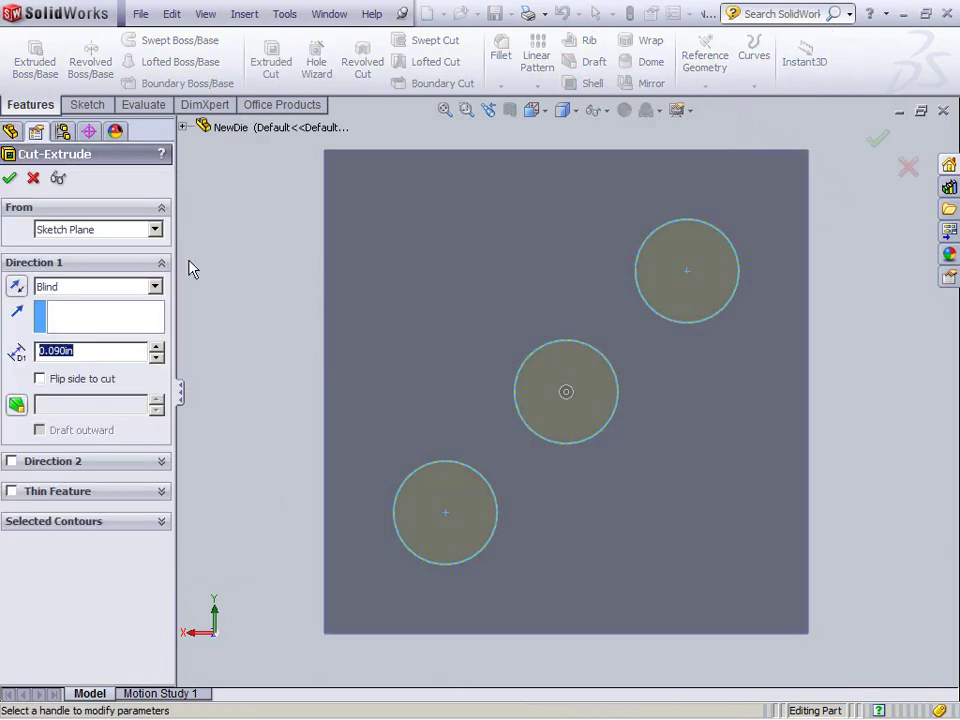
{"action": "left_click", "coordinate": [10, 180]}
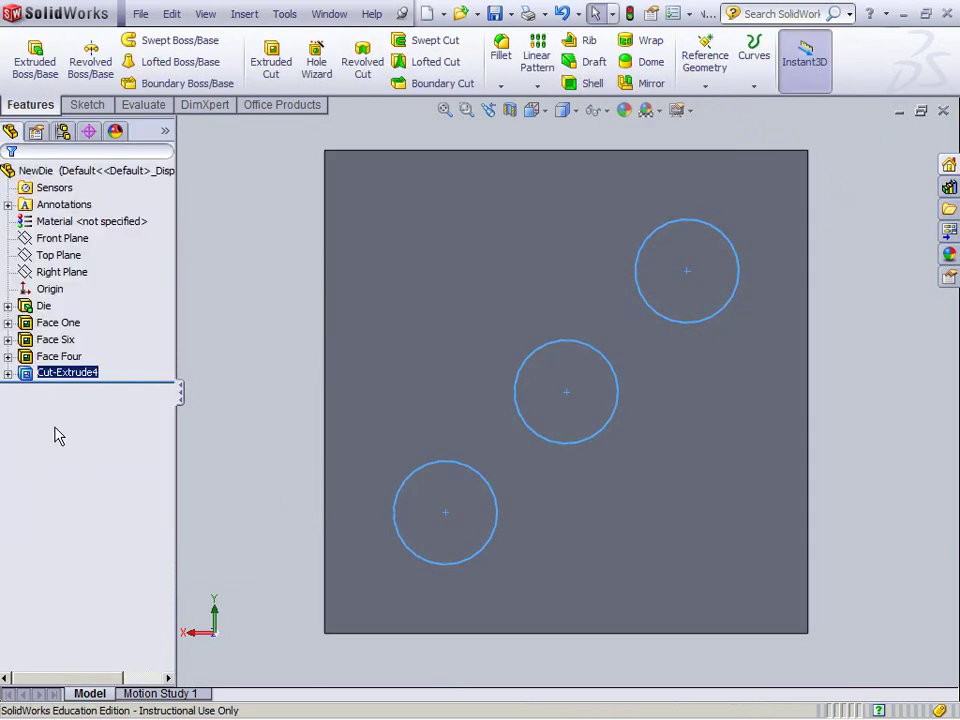
{"action": "left_click", "coordinate": [754, 433]}
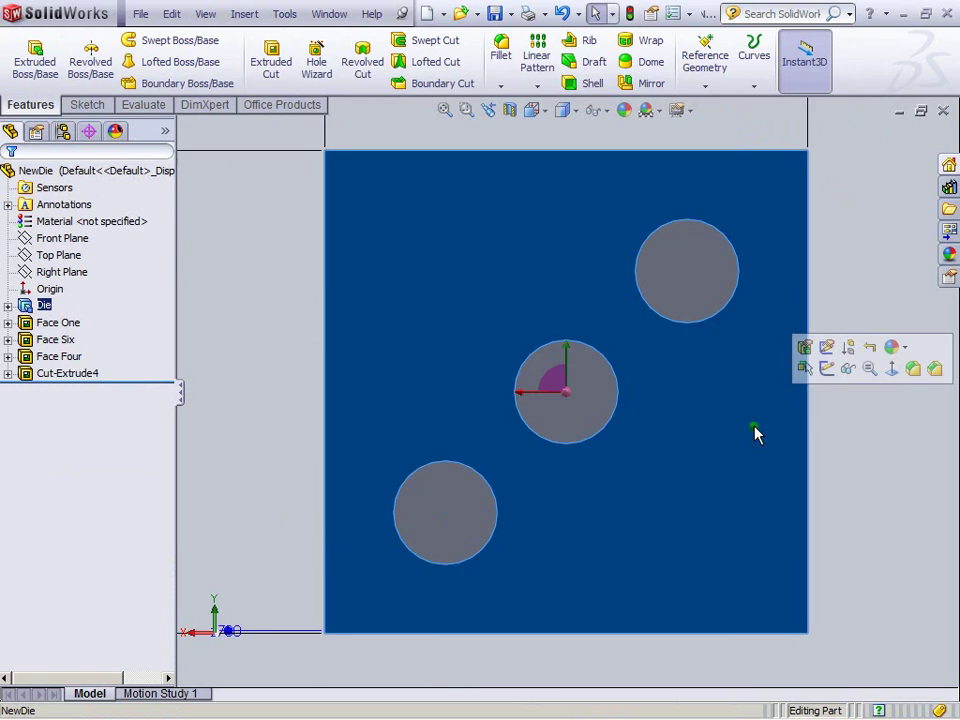
{"action": "left_click", "coordinate": [868, 296]}
{"action": "mouse_move", "coordinate": [868, 296]}
{"action": "middle_mouse_down"}
{"action": "mouse_move", "coordinate": [846, 285]}
{"action": "mouse_move", "coordinate": [733, 326]}
{"action": "mouse_move", "coordinate": [801, 281]}
{"action": "mouse_move", "coordinate": [887, 276]}
{"action": "mouse_move", "coordinate": [868, 339]}
{"action": "mouse_move", "coordinate": [857, 289]}
{"action": "mouse_move", "coordinate": [850, 295]}
{"action": "middle_mouse_up"}
Step: Rename the new cut feature to 'Face Three'
{"action": "left_click", "coordinate": [90, 373]}
{"action": "right_click", "coordinate": [90, 373]}
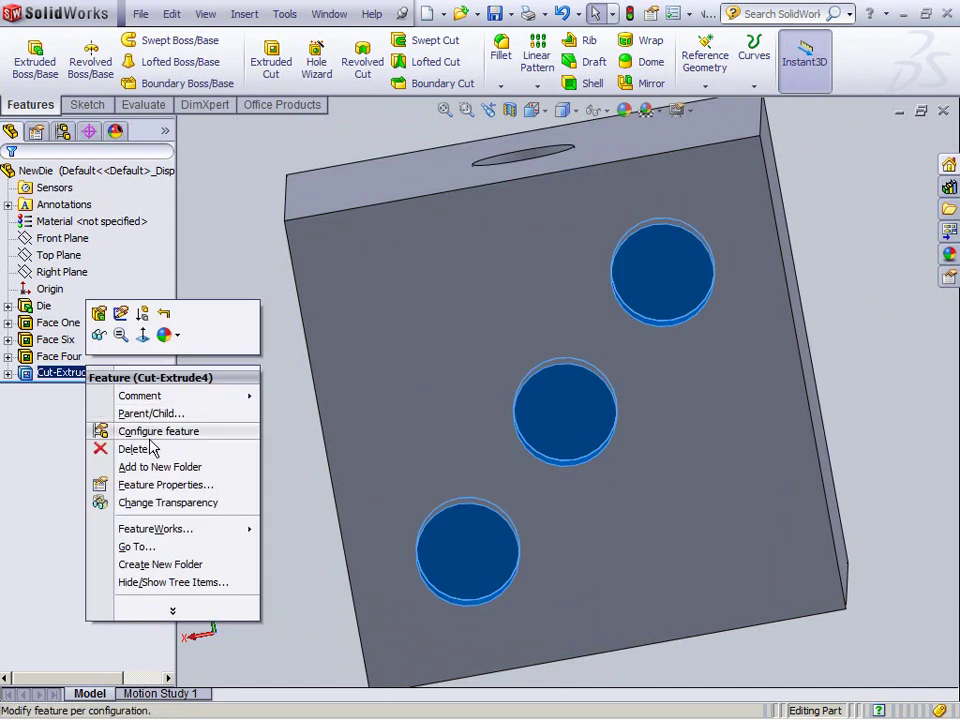
{"action": "left_click", "coordinate": [155, 482]}
{"action": "type", "text": "Fac"}
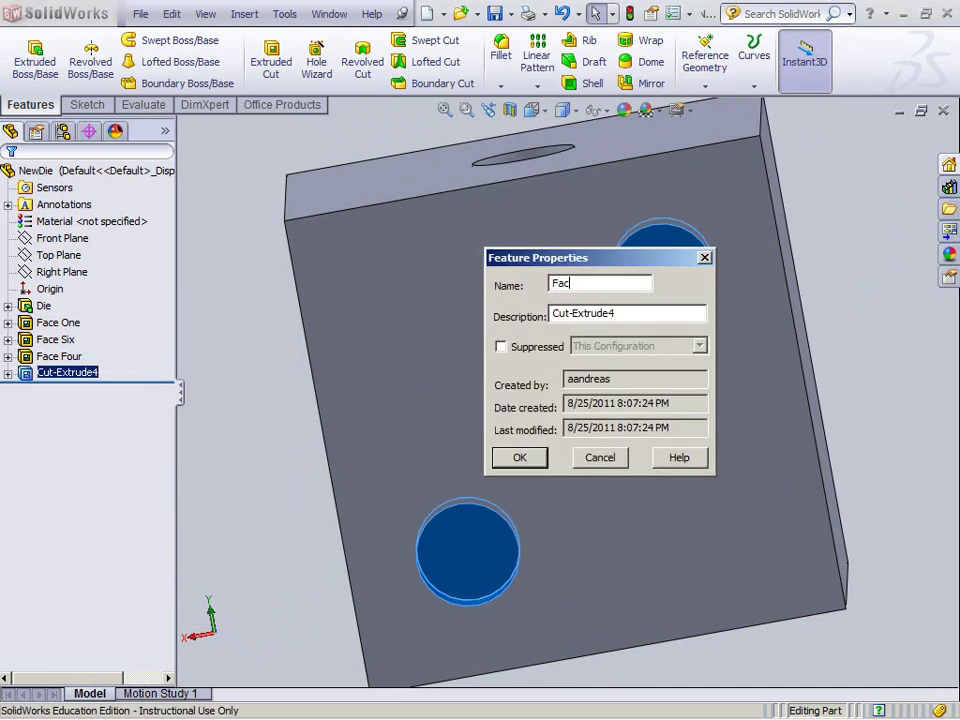
{"action": "type", "text": "e Three"}
{"action": "key", "text": "Return"}
{"action": "left_click", "coordinate": [262, 488]}
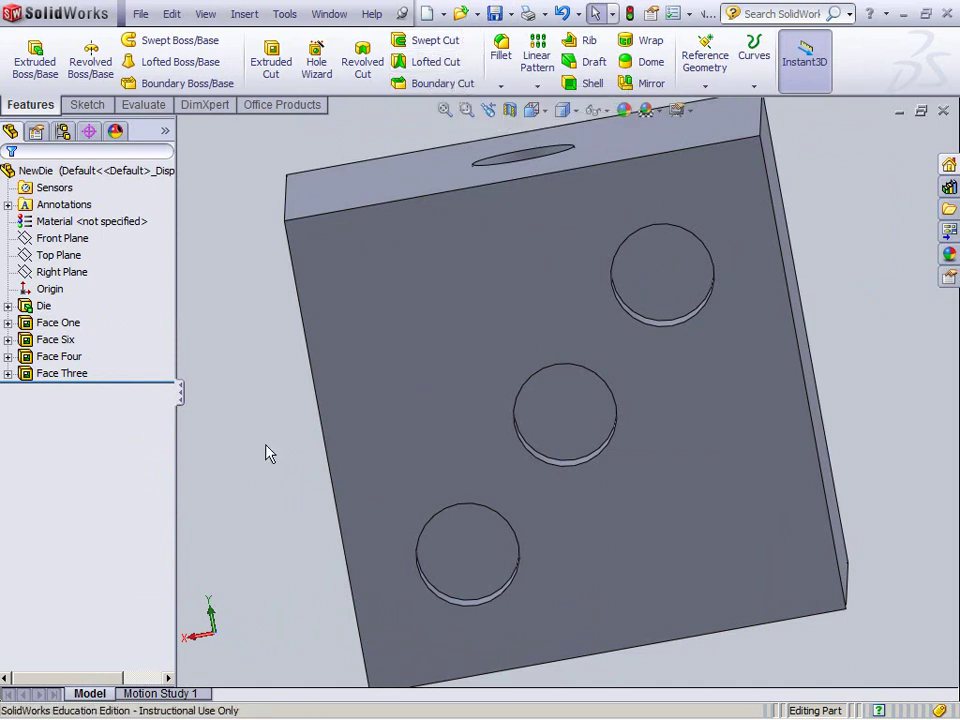
Step: Orbit the die until a blank face without holes fills the view
{"action": "middle_click_drag", "start_coordinate": [283, 437], "coordinate": [305, 371]}
{"action": "middle_click_drag", "start_coordinate": [568, 214], "coordinate": [654, 246]}
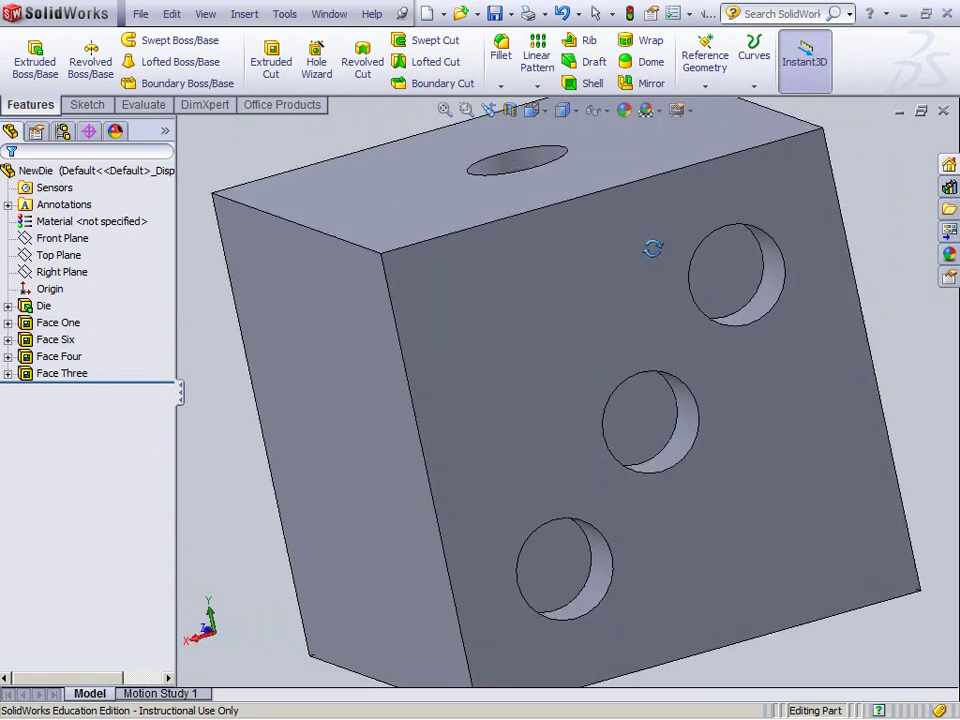
{"action": "middle_click_drag", "start_coordinate": [335, 325], "coordinate": [686, 326]}
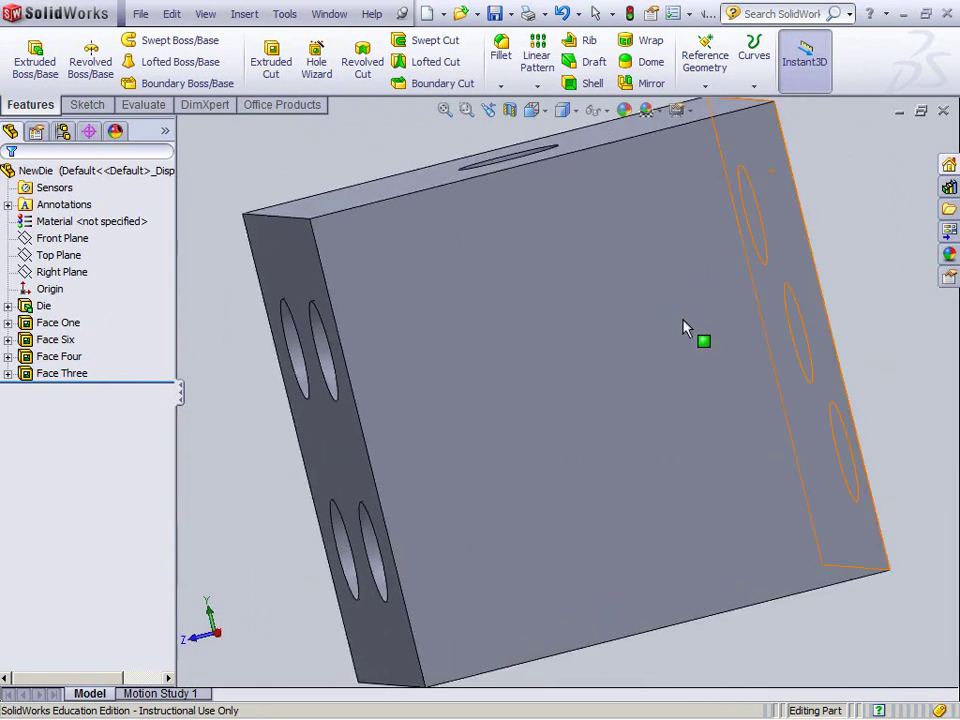
Step: View the blank face normal, start a sketch on it, and draw a circle near its top-left corner
{"action": "right_click", "coordinate": [529, 303]}
{"action": "left_click", "coordinate": [627, 266]}
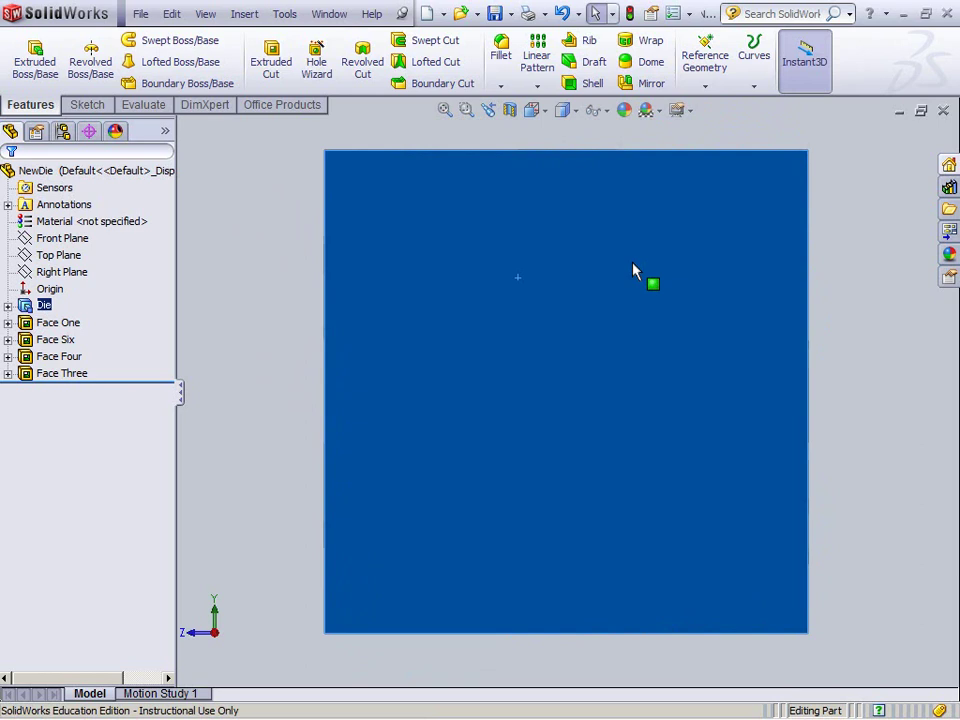
{"action": "left_click", "coordinate": [279, 321]}
{"action": "right_click", "coordinate": [412, 287]}
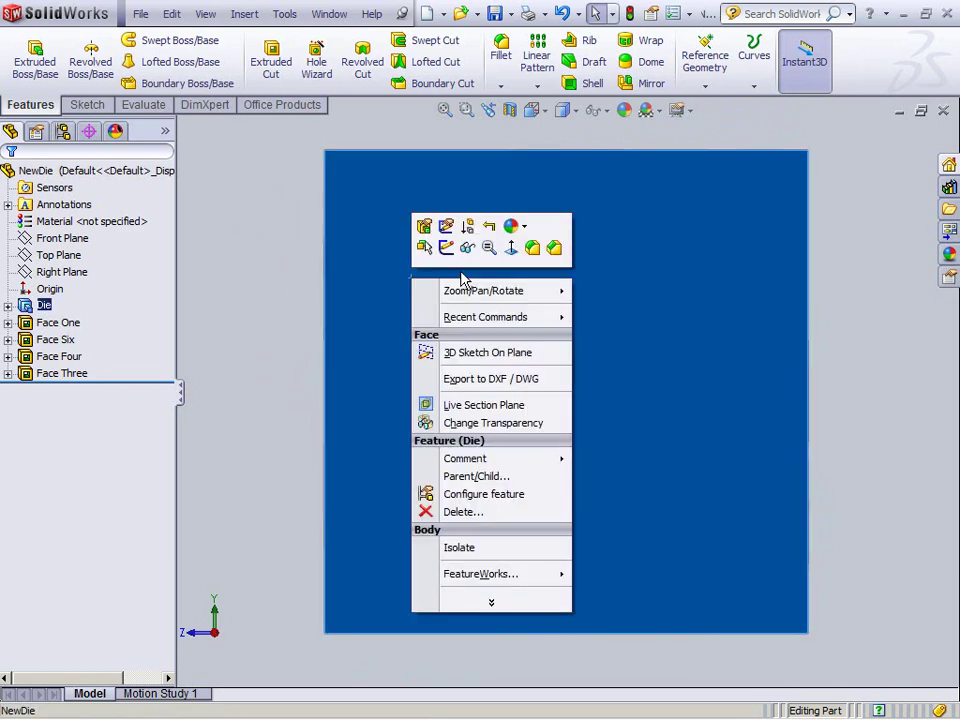
{"action": "left_click", "coordinate": [446, 249]}
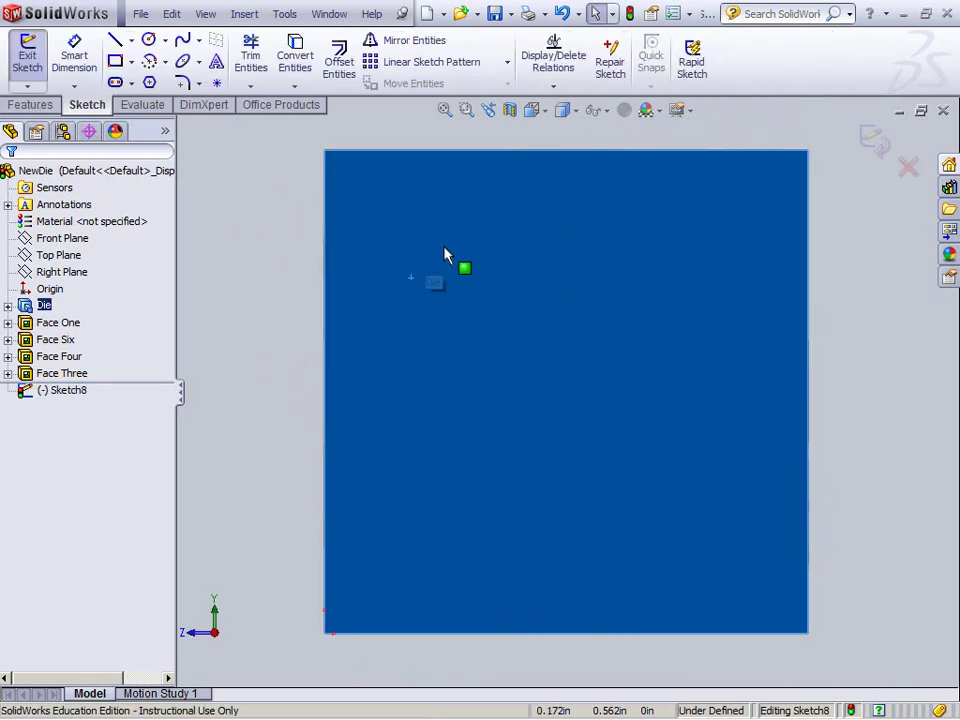
{"action": "left_click", "coordinate": [148, 40]}
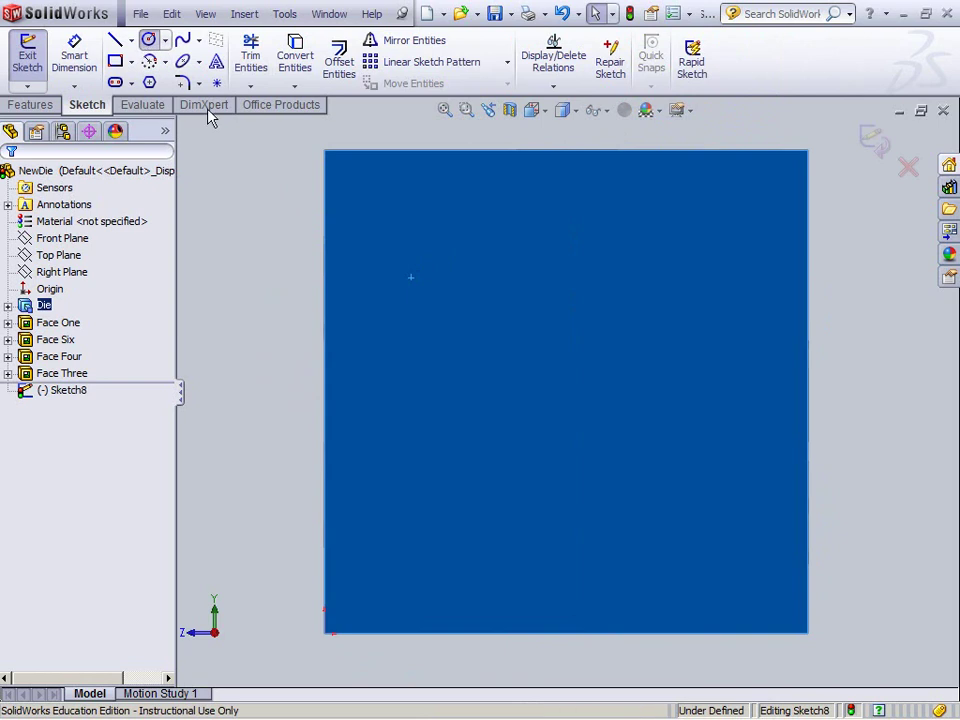
{"action": "left_click", "coordinate": [395, 207]}
{"action": "left_click", "coordinate": [421, 234]}
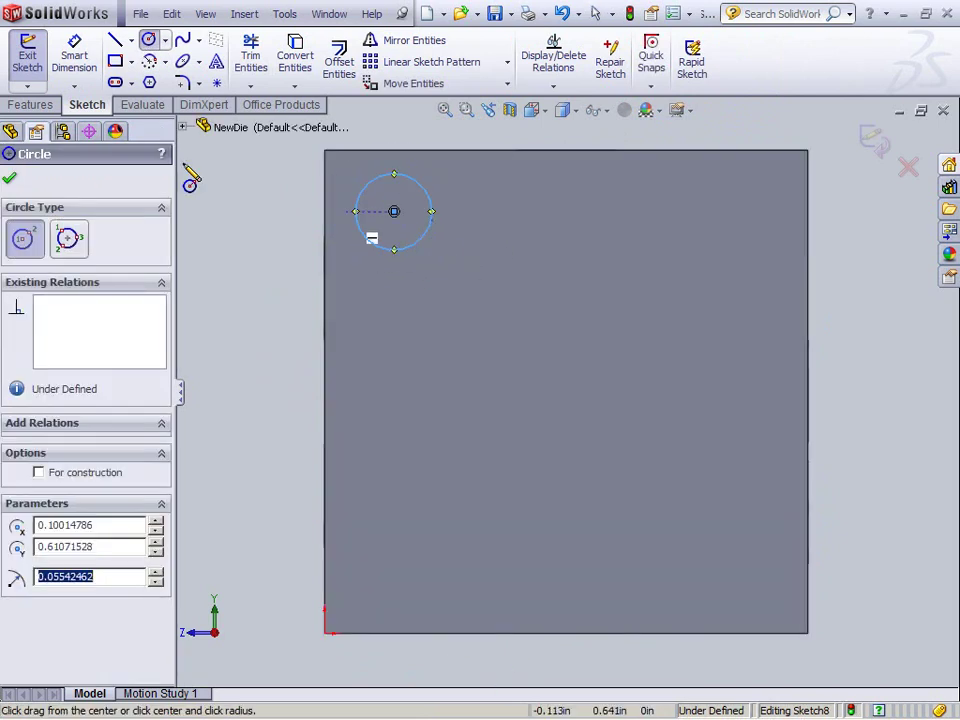
{"action": "left_click", "coordinate": [74, 55]}
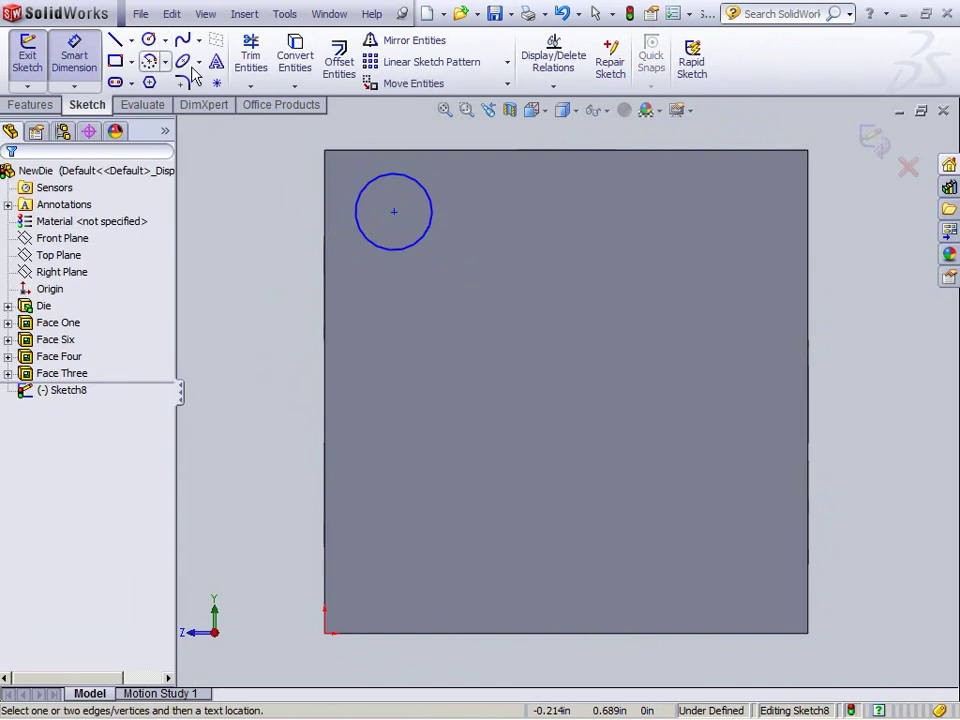
Step: Set the circle to Ø0.150 in and its centre 0.200 in from the top edge
{"action": "left_click", "coordinate": [367, 189]}
{"action": "left_click", "coordinate": [238, 155]}
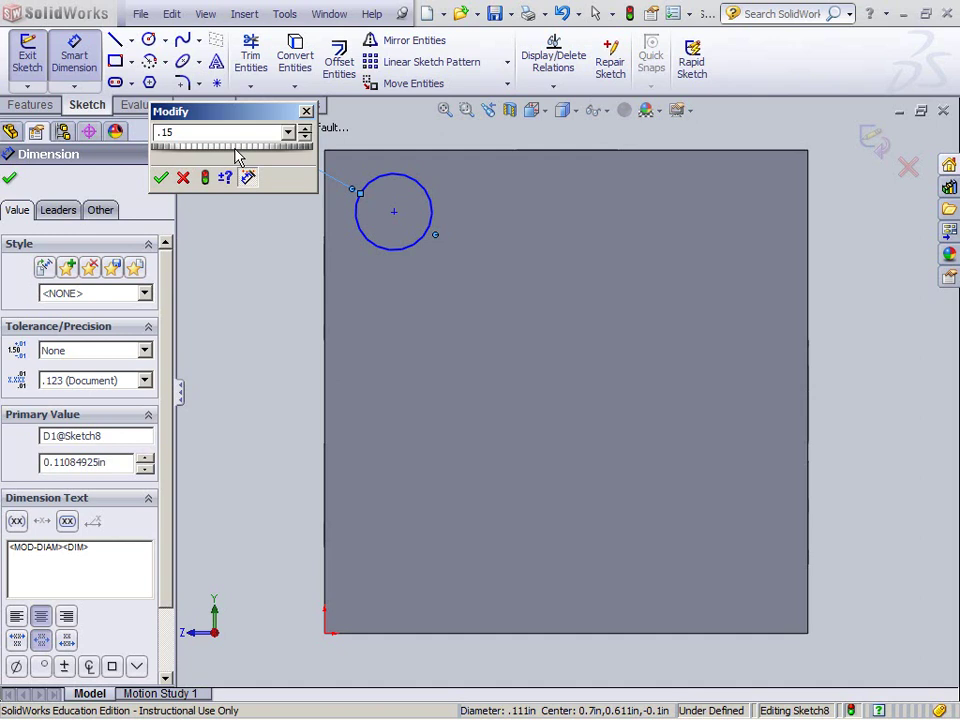
{"action": "key", "text": "Return"}
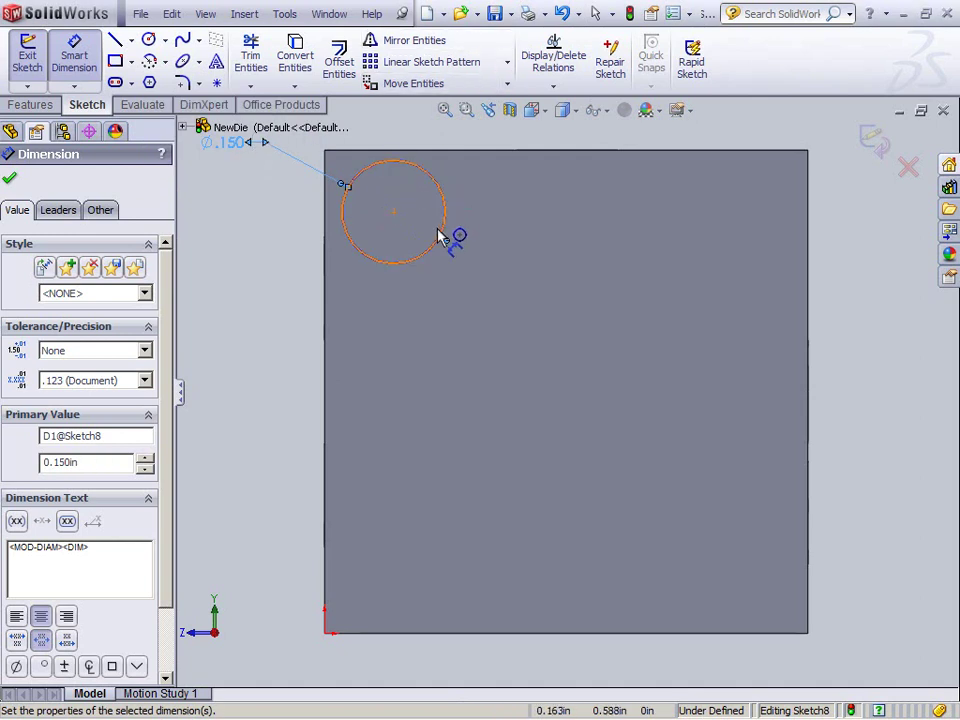
{"action": "left_click", "coordinate": [394, 211]}
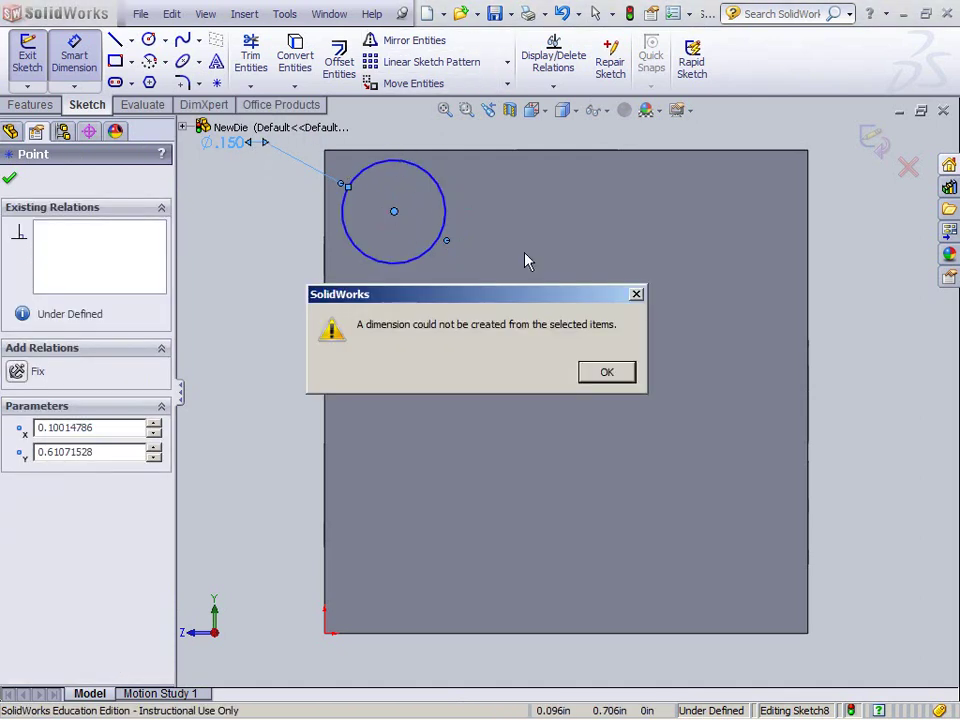
{"action": "left_click", "coordinate": [605, 373]}
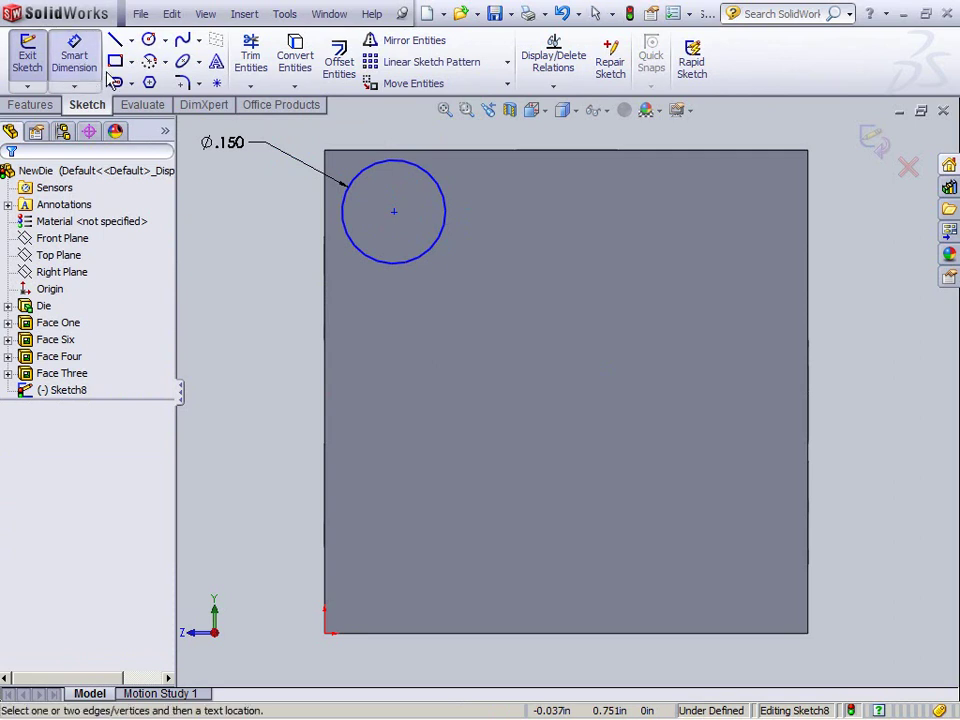
{"action": "left_click", "coordinate": [394, 212]}
{"action": "left_click", "coordinate": [394, 150]}
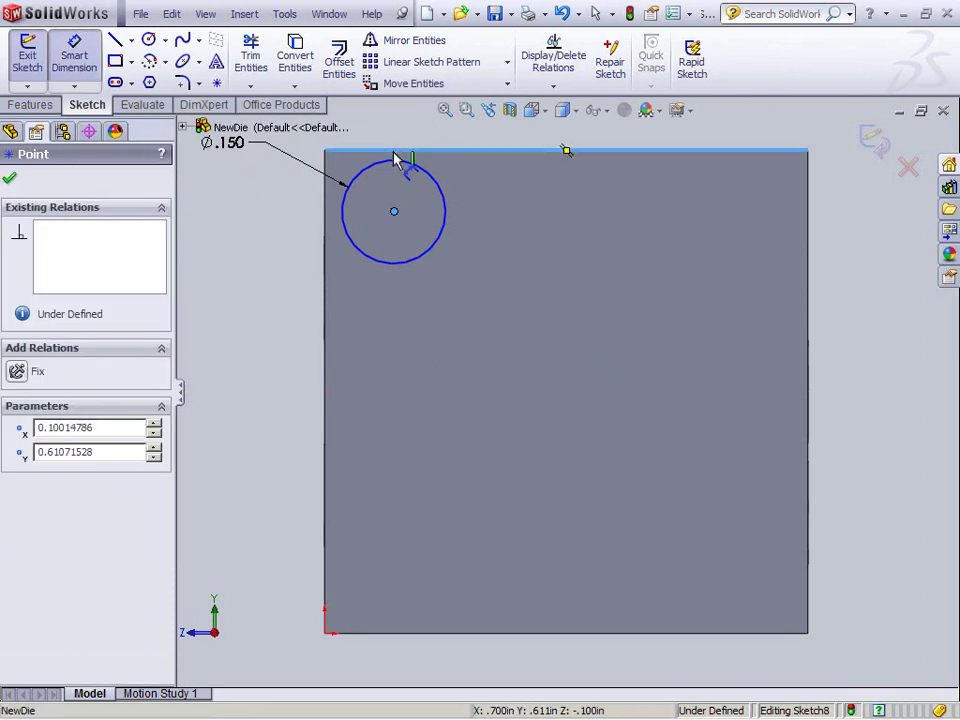
{"action": "left_click", "coordinate": [273, 189]}
{"action": "type", "text": ".2"}
{"action": "key", "text": "Return"}
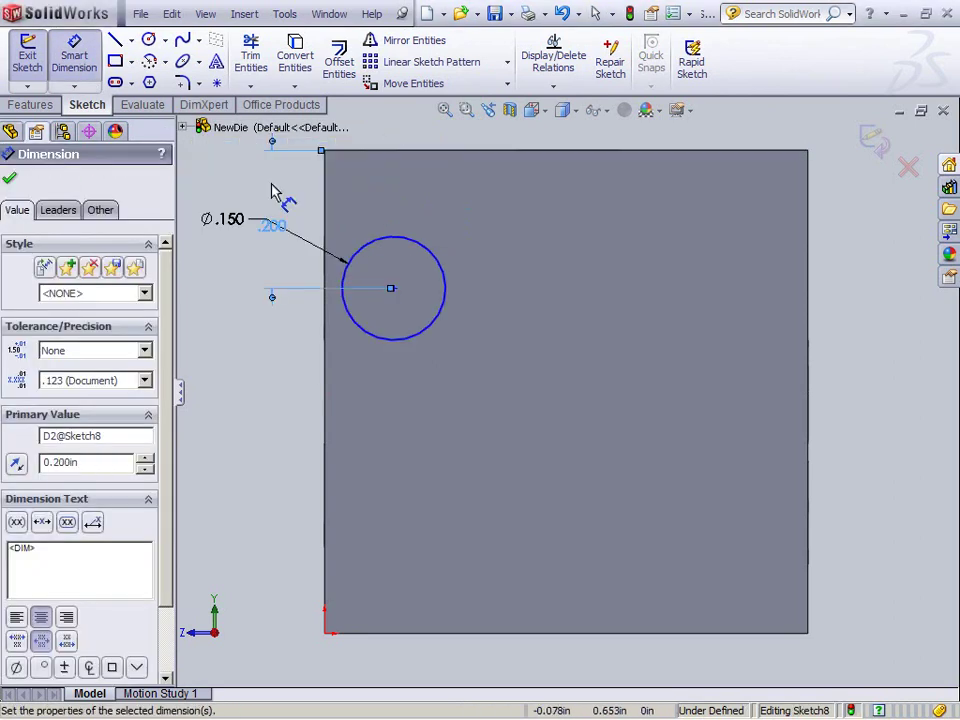
Step: Dimension the centre 0.200 in from the left edge and reposition the vertical dimension
{"action": "left_click", "coordinate": [393, 289]}
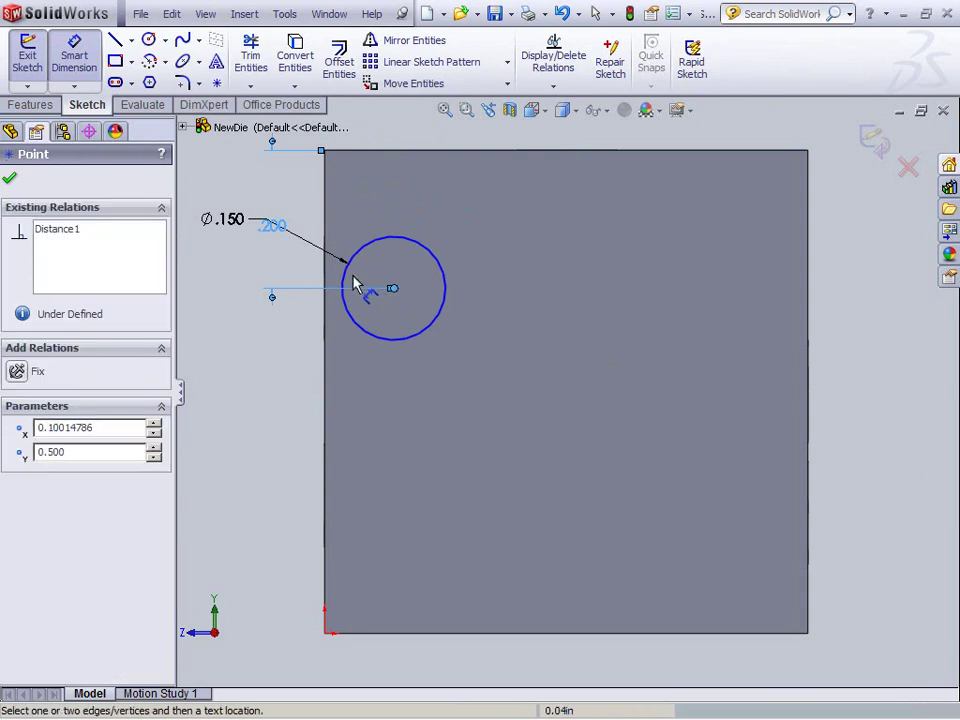
{"action": "left_click", "coordinate": [325, 285]}
{"action": "left_click", "coordinate": [370, 143]}
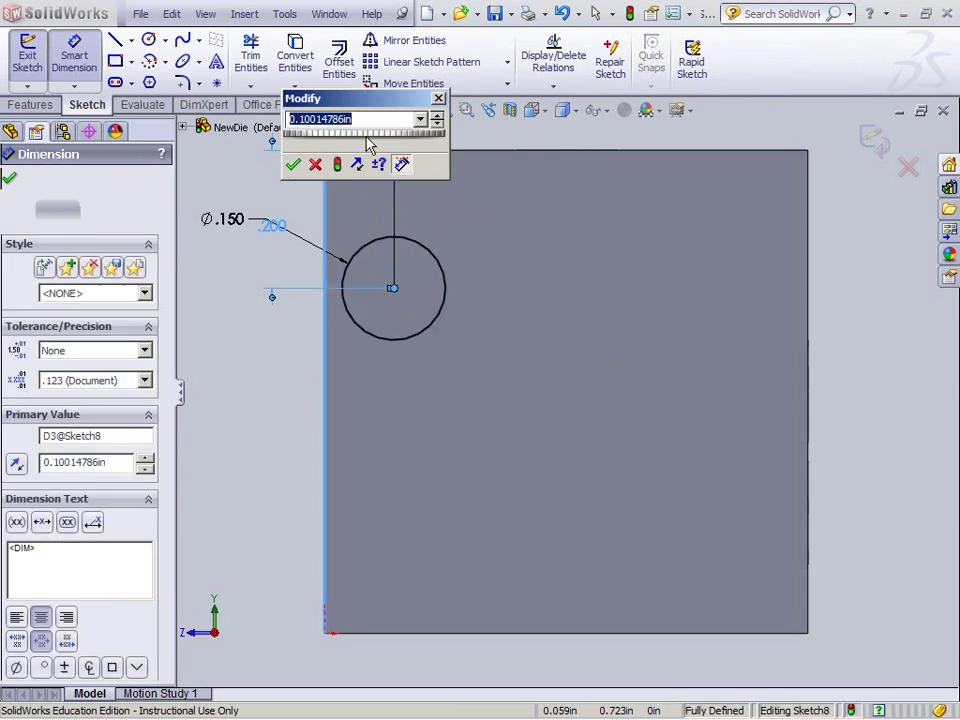
{"action": "type", "text": ".2"}
{"action": "key", "text": "Return"}
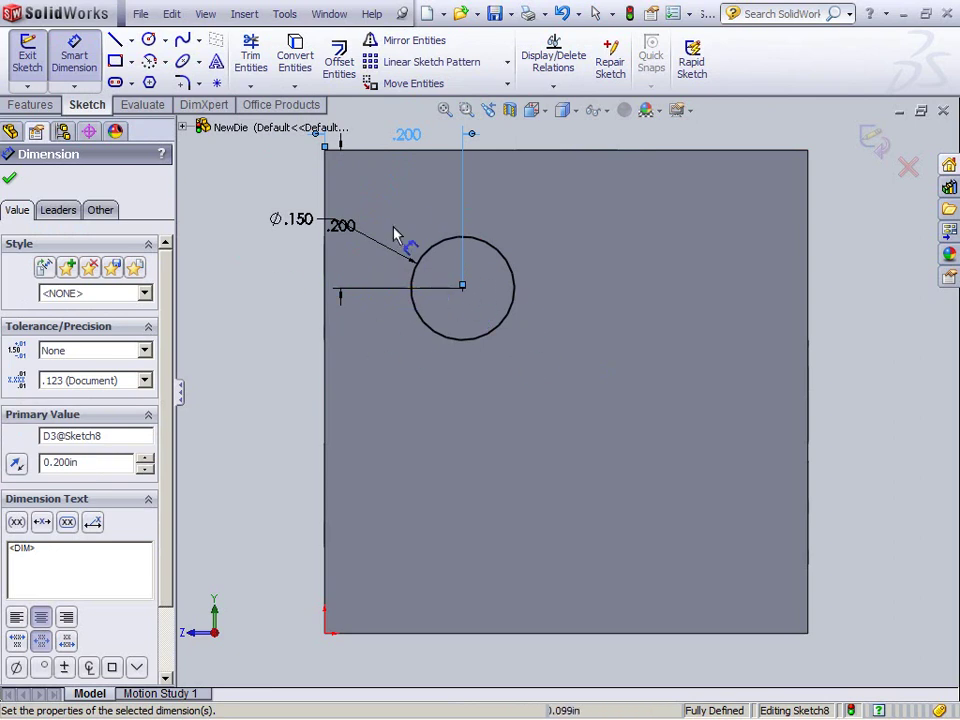
{"action": "mouse_move", "coordinate": [347, 229]}
{"action": "left_mouse_down"}
{"action": "mouse_move", "coordinate": [294, 221]}
{"action": "mouse_move", "coordinate": [242, 171]}
{"action": "left_mouse_up"}
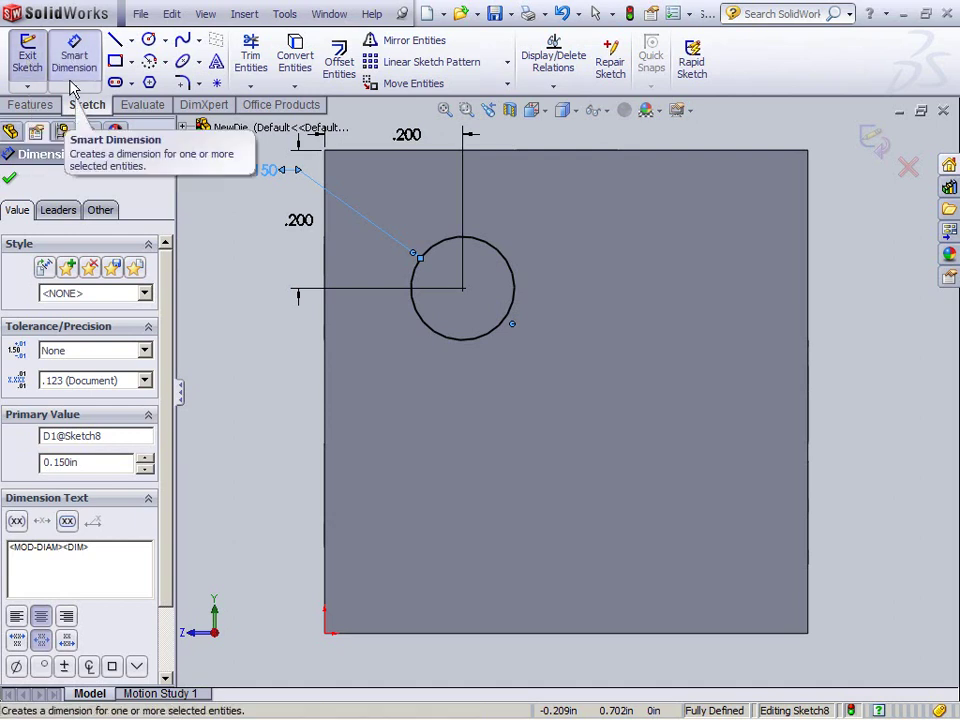
{"action": "left_click", "coordinate": [9, 178]}
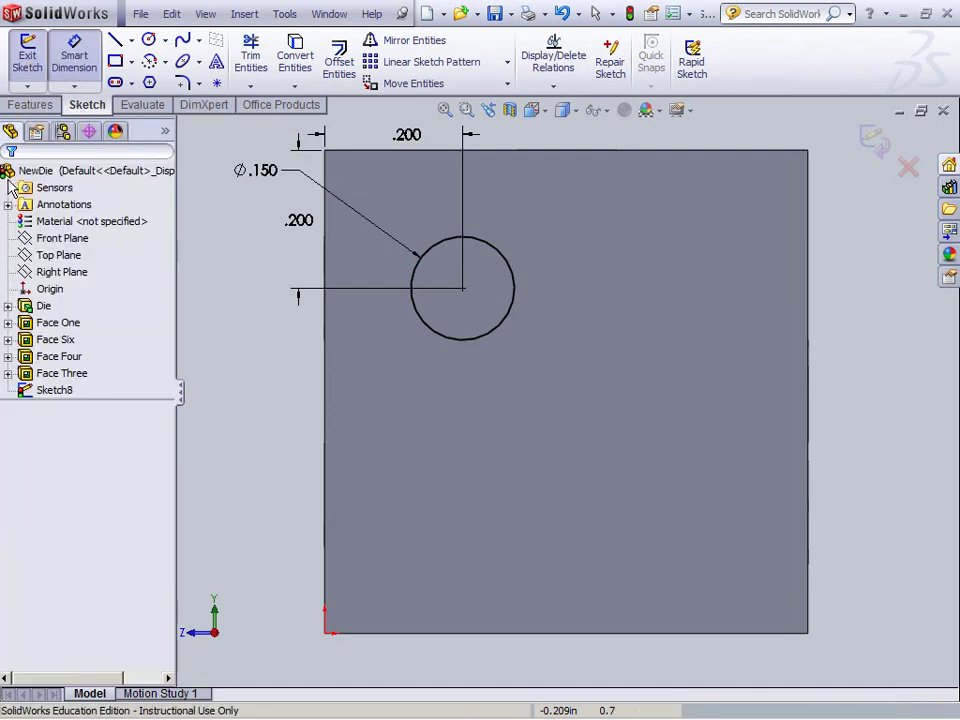
Step: Linear-pattern the circle: 2 instances along 315° with 0.4 in spacing
{"action": "left_click", "coordinate": [505, 275]}
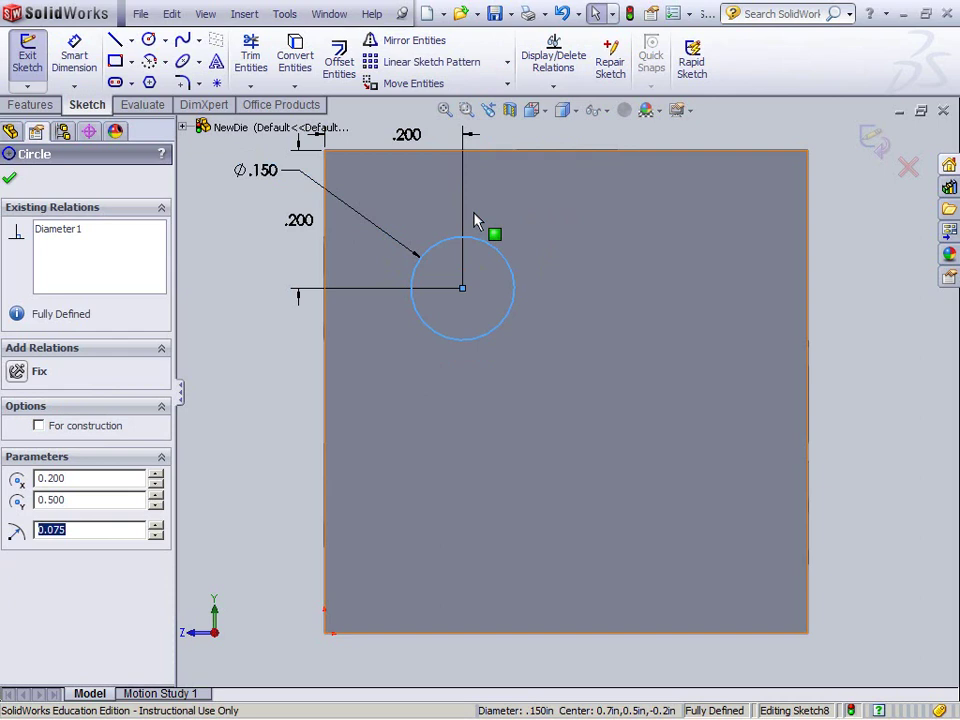
{"action": "left_click", "coordinate": [418, 72]}
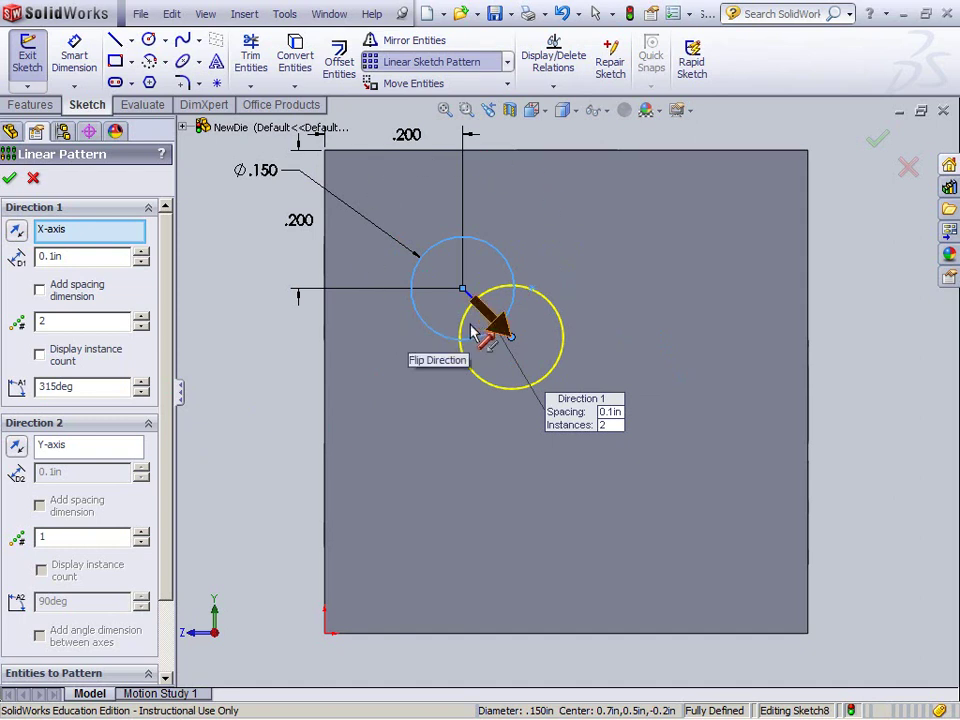
{"action": "left_click", "coordinate": [142, 252]}
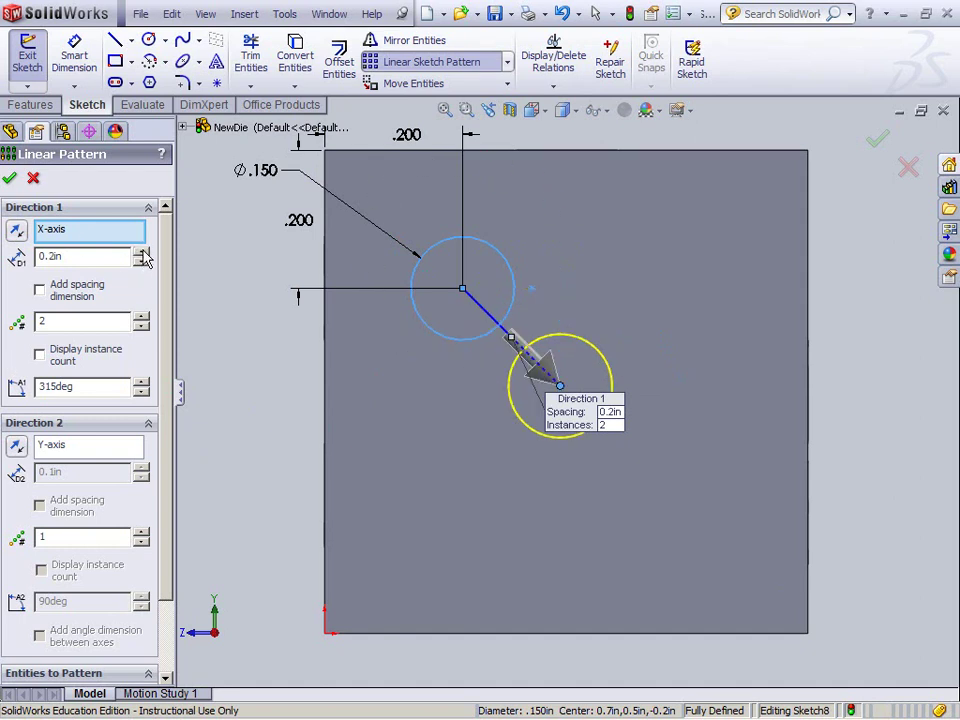
{"action": "left_click", "coordinate": [142, 252]}
{"action": "left_click", "coordinate": [142, 252]}
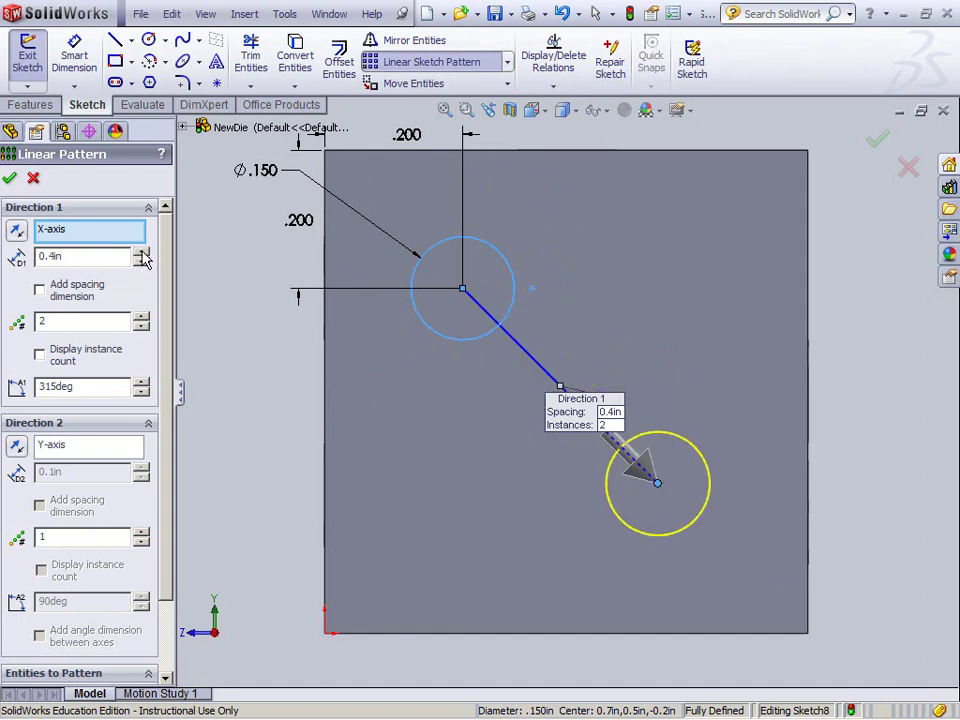
Step: Accept the diagonal circle pattern and dimension the lower circle's centre 0.200 from the right edge
{"action": "left_click", "coordinate": [11, 179]}
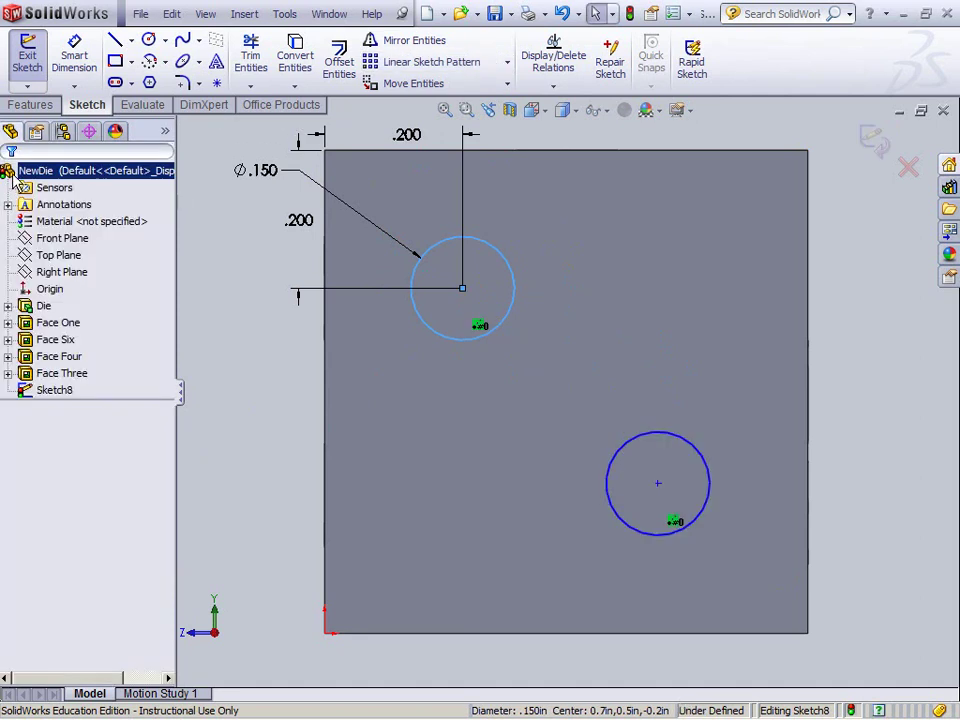
{"action": "left_click", "coordinate": [76, 57]}
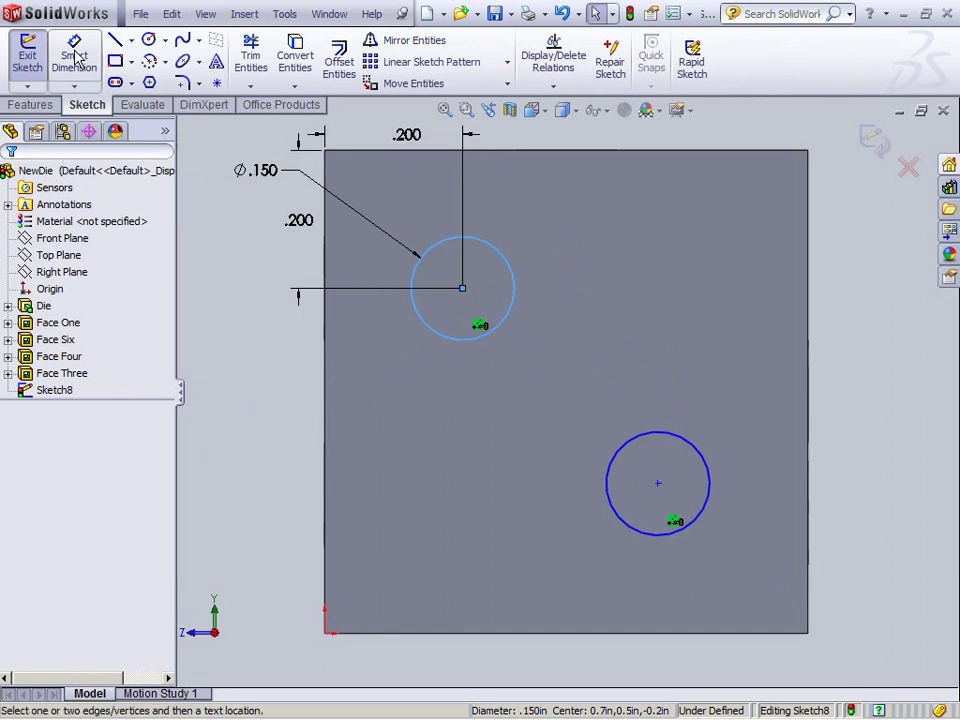
{"action": "left_click", "coordinate": [657, 486]}
{"action": "left_click", "coordinate": [809, 498]}
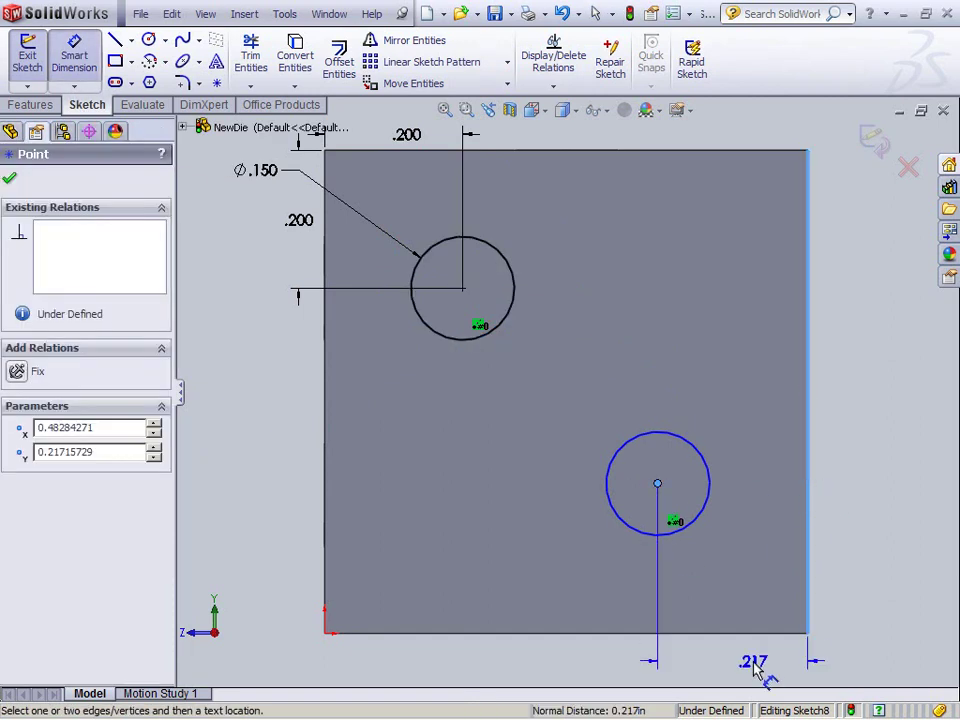
{"action": "left_click", "coordinate": [752, 660]}
{"action": "type", "text": ".2"}
{"action": "key", "text": "Return"}
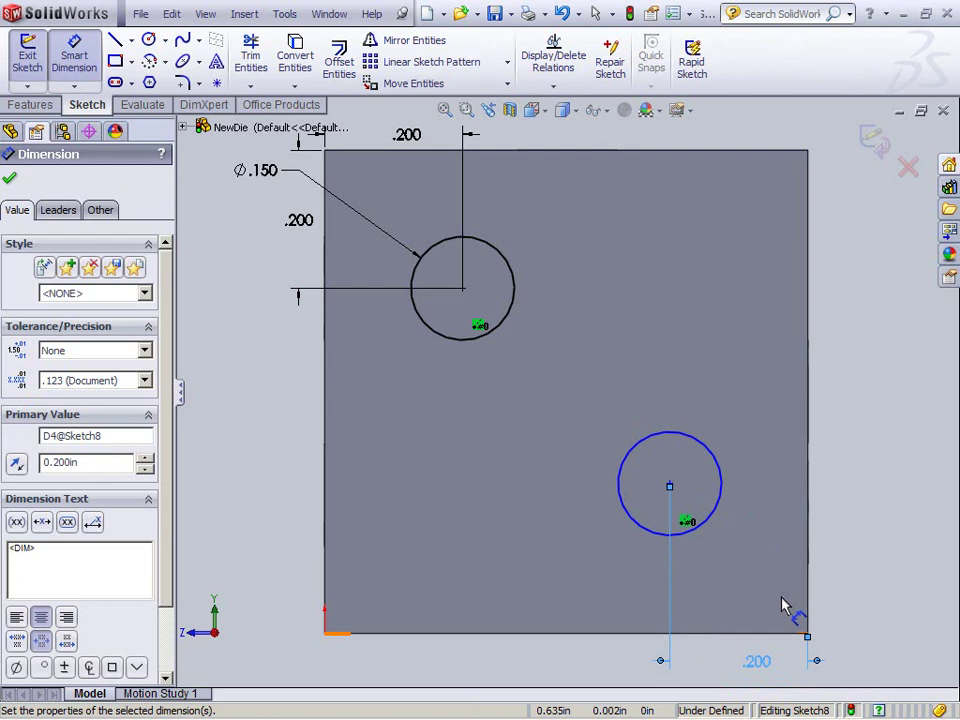
Step: Dimension the lower circle's centre 0.200 from the bottom edge and finish dimensioning
{"action": "left_click", "coordinate": [669, 486]}
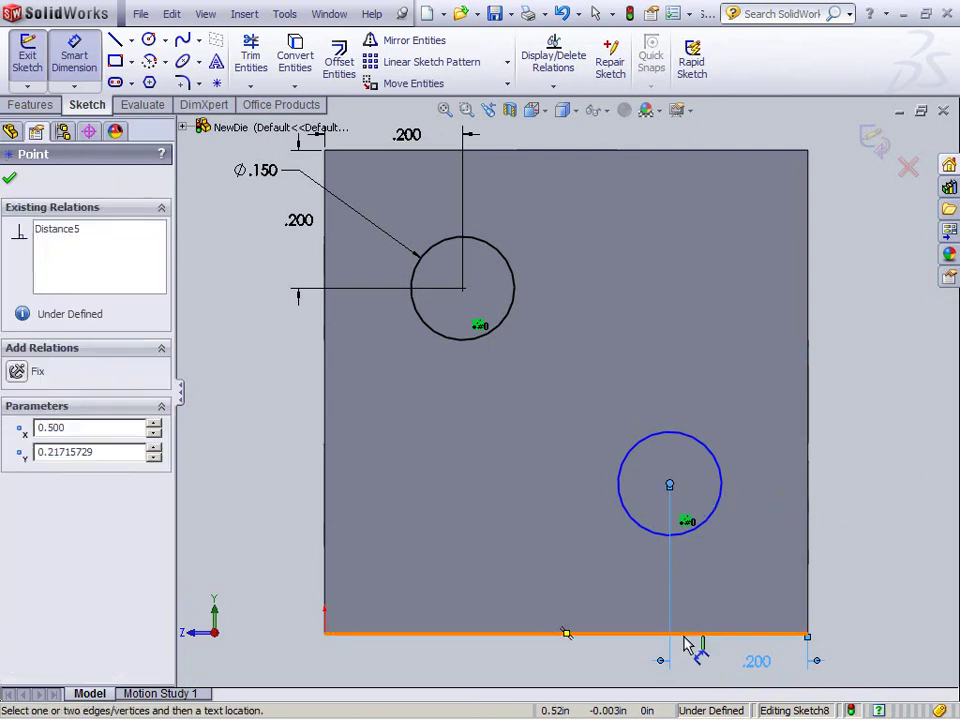
{"action": "left_click", "coordinate": [690, 634]}
{"action": "left_click", "coordinate": [838, 557]}
{"action": "type", "text": ".2"}
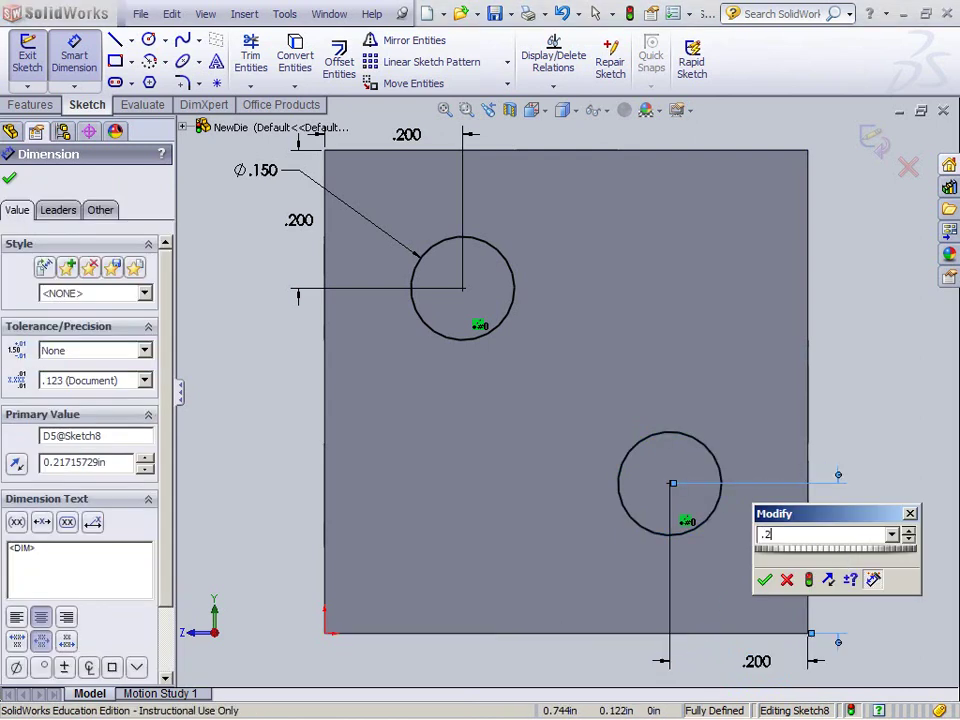
{"action": "key", "text": "Return"}
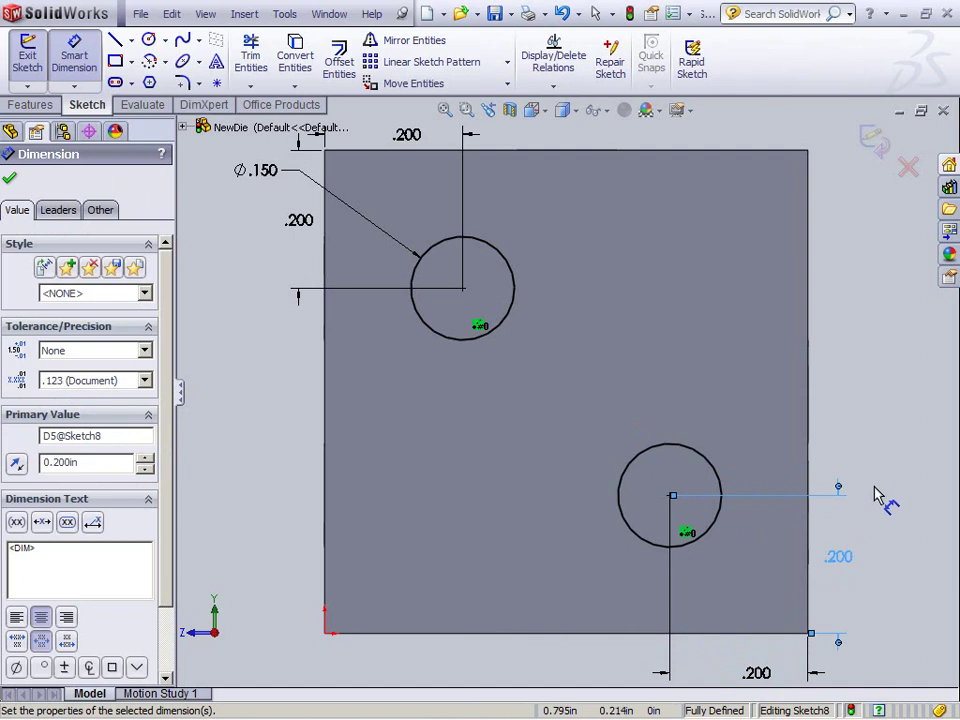
{"action": "left_click_drag", "start_coordinate": [755, 676], "coordinate": [737, 663]}
{"action": "left_click", "coordinate": [9, 178]}
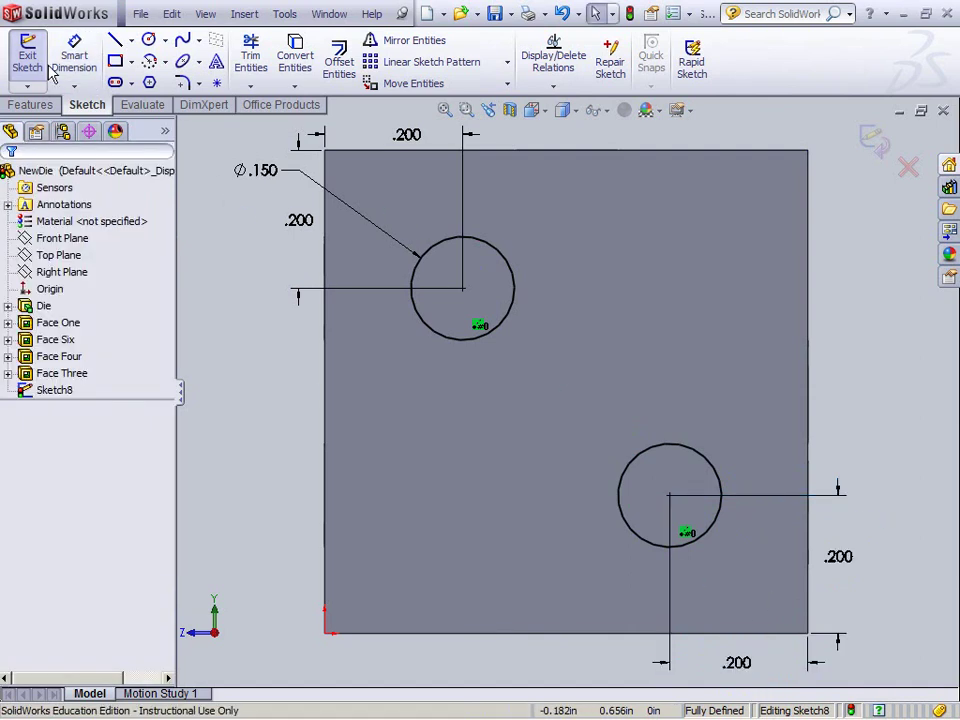
Step: Exit the sketch and extrude-cut the two circles 0.090 in deep into the face
{"action": "left_click", "coordinate": [28, 55]}
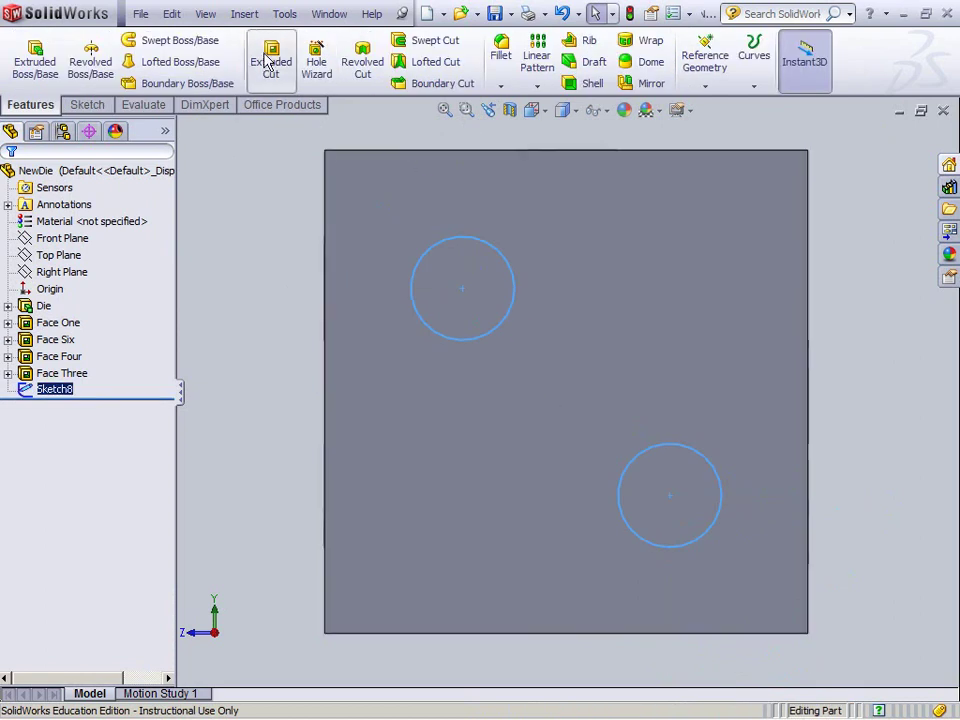
{"action": "left_click", "coordinate": [272, 60]}
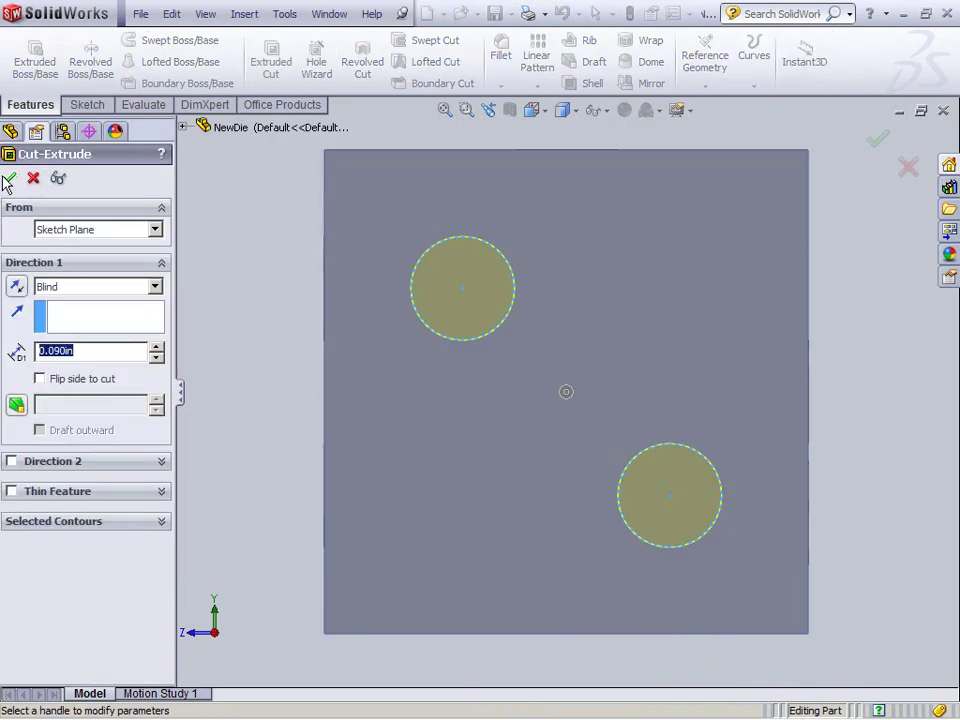
{"action": "left_click", "coordinate": [9, 178]}
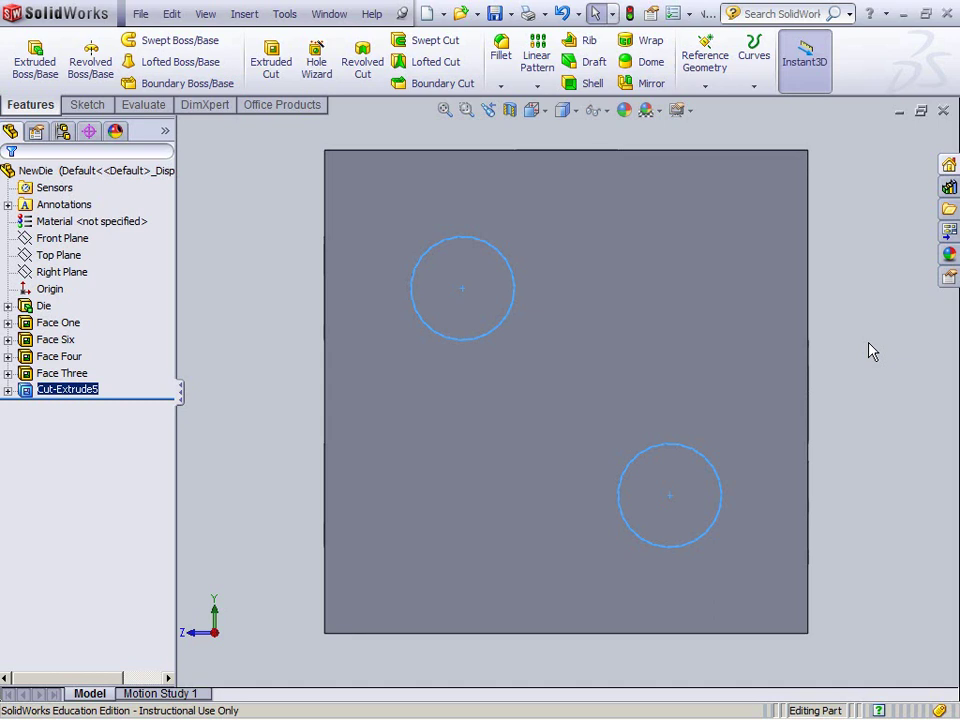
{"action": "middle_click_drag", "start_coordinate": [868, 350], "coordinate": [831, 347]}
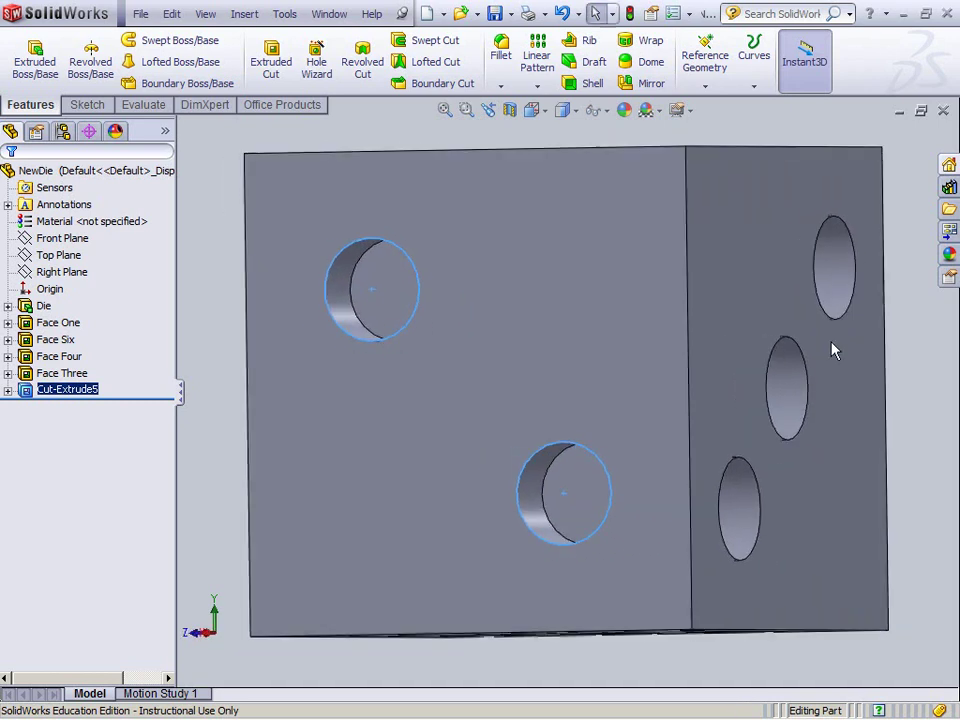
Step: Rename the new cut feature to Face Two
{"action": "right_click", "coordinate": [92, 392]}
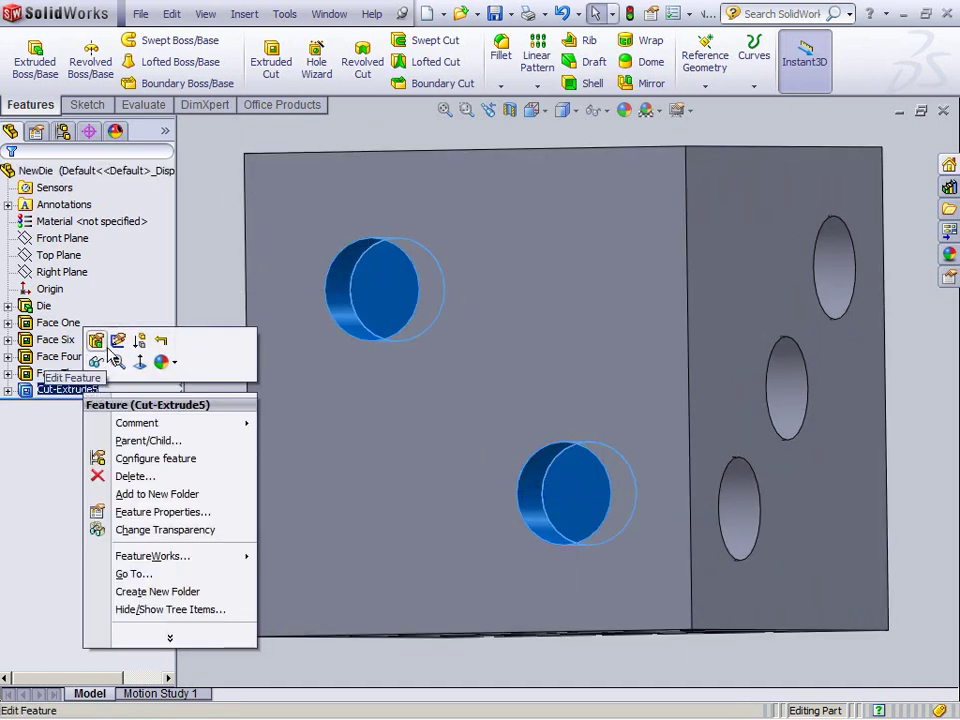
{"action": "left_click", "coordinate": [160, 512]}
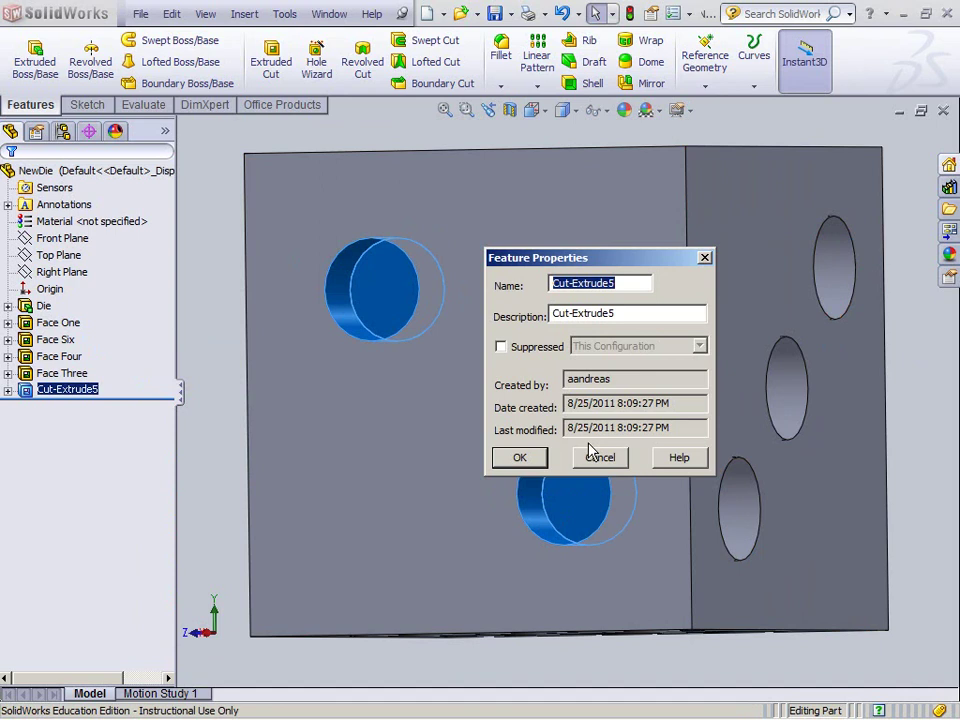
{"action": "type", "text": "Face Two"}
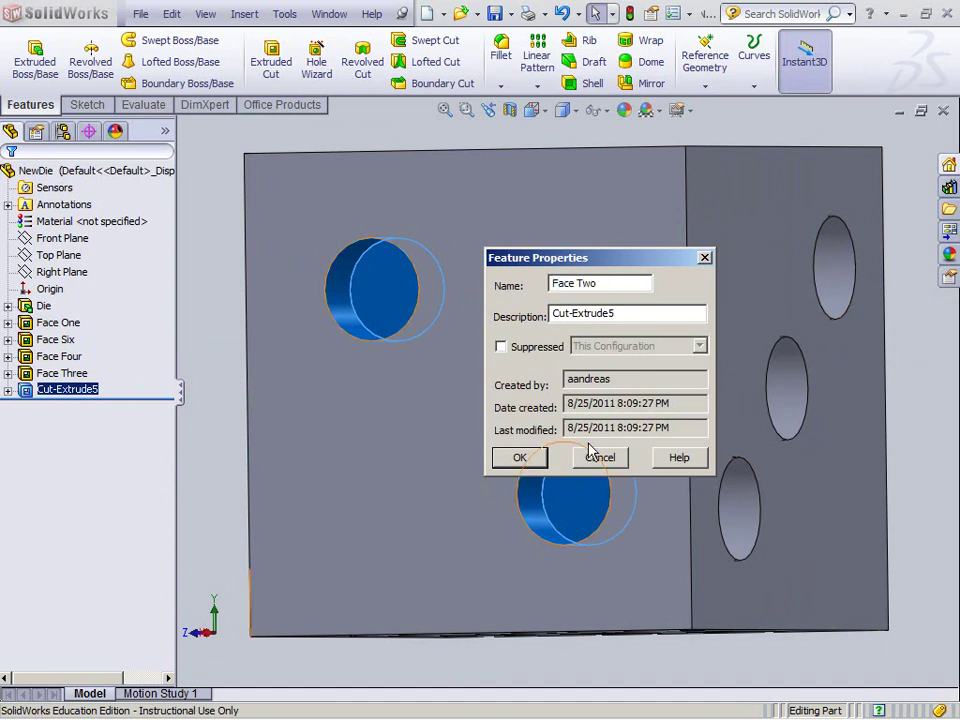
{"action": "key", "text": "Return"}
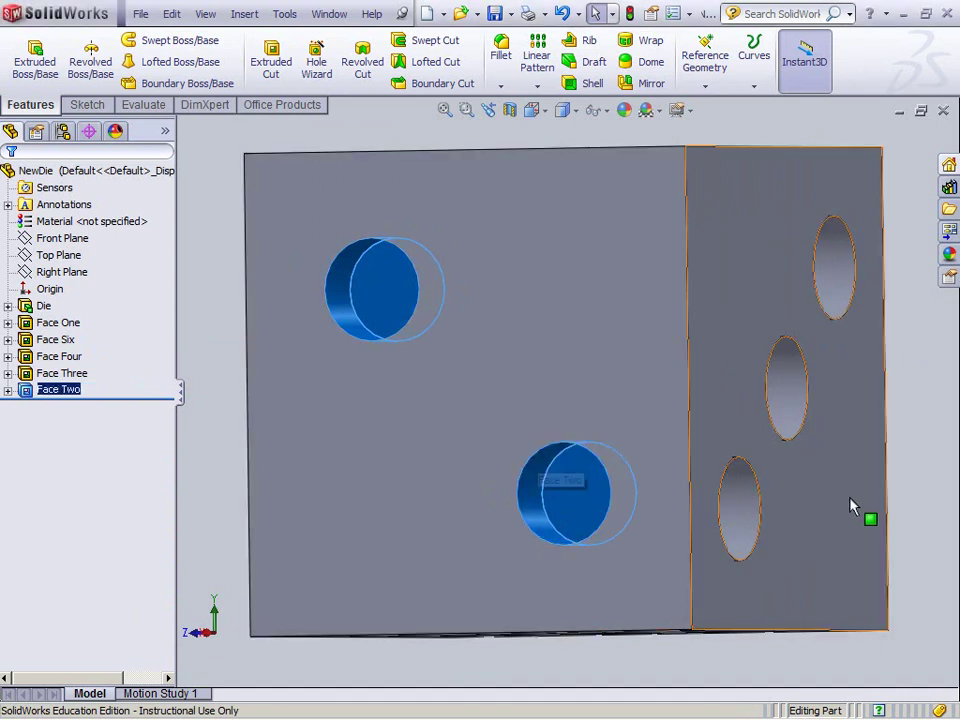
{"action": "left_click", "coordinate": [893, 461]}
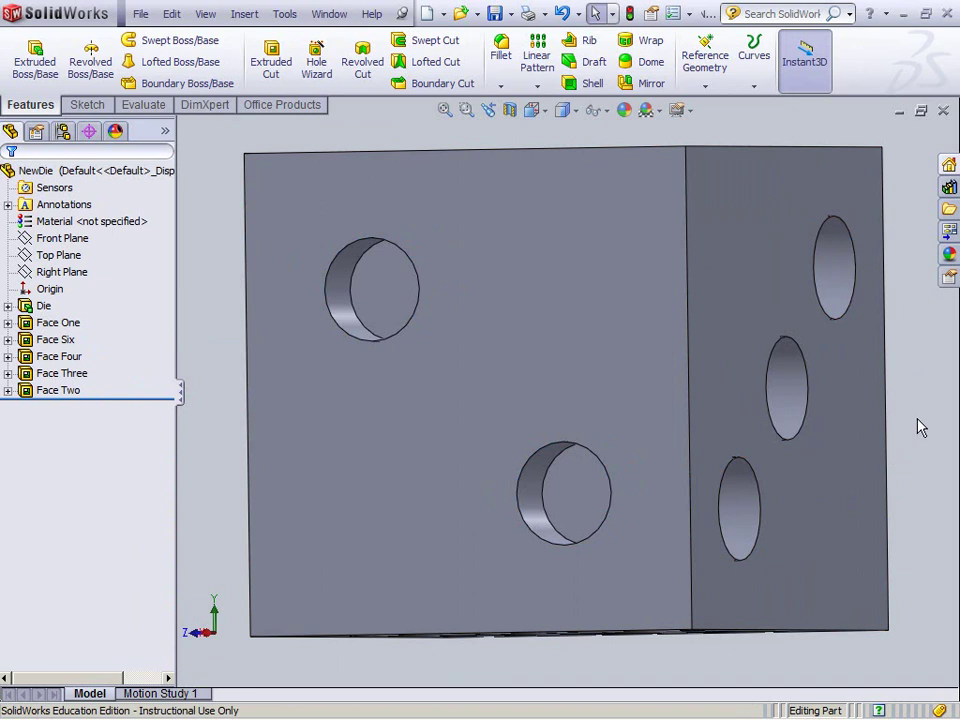
Step: Orbit to the remaining blank face, view it face-on, and bring up its shortcut actions
{"action": "middle_click_drag", "start_coordinate": [920, 427], "coordinate": [679, 422]}
{"action": "right_click", "coordinate": [678, 288]}
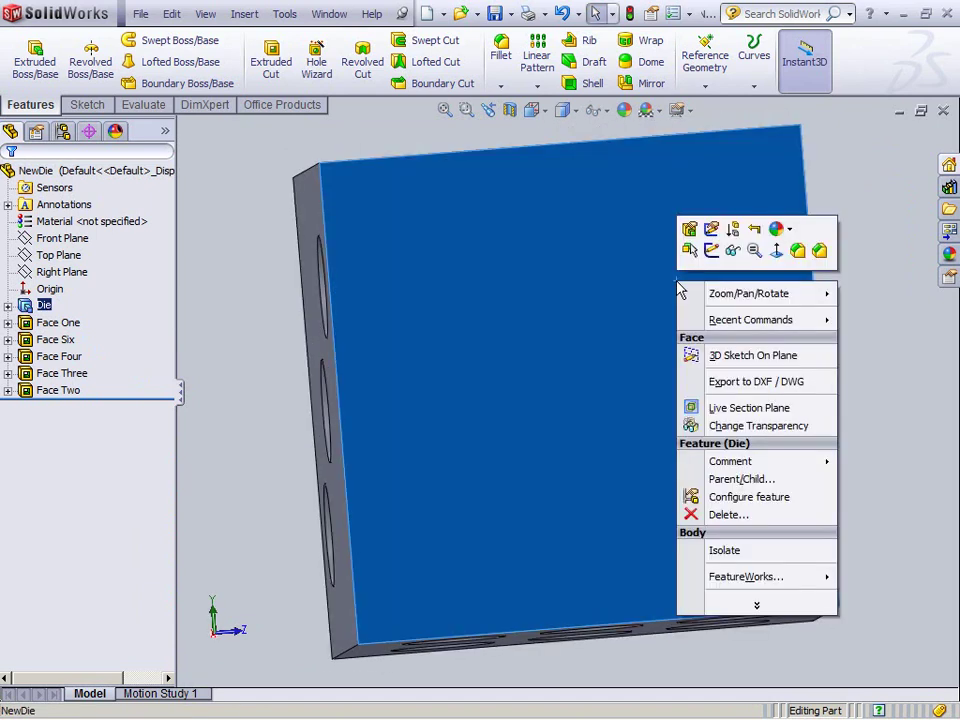
{"action": "left_click", "coordinate": [777, 252]}
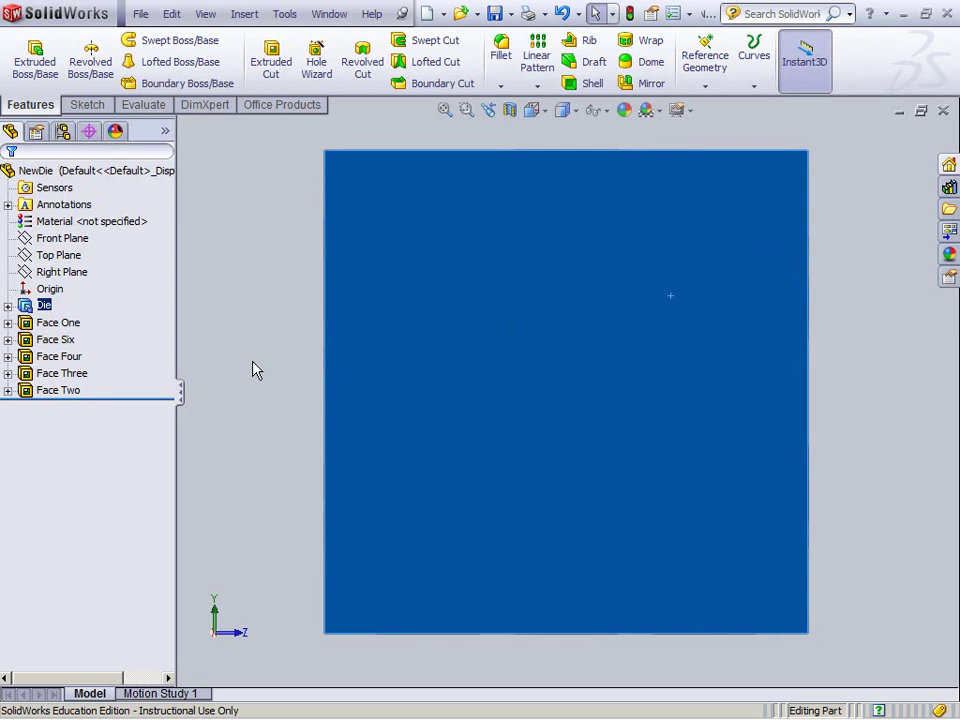
{"action": "left_click", "coordinate": [212, 251]}
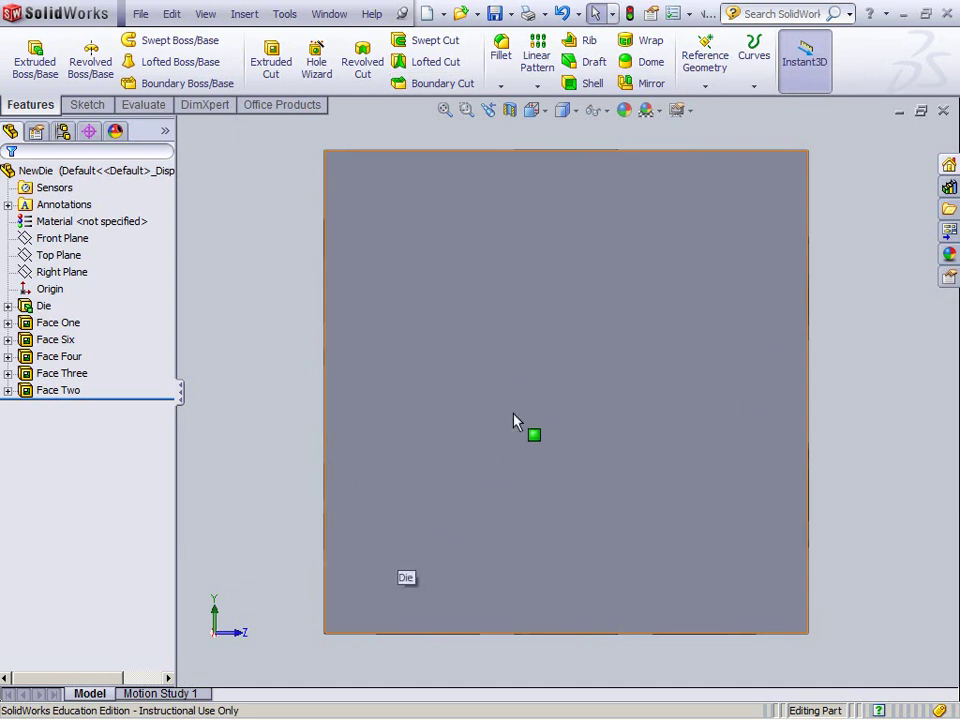
{"action": "right_click", "coordinate": [525, 238]}
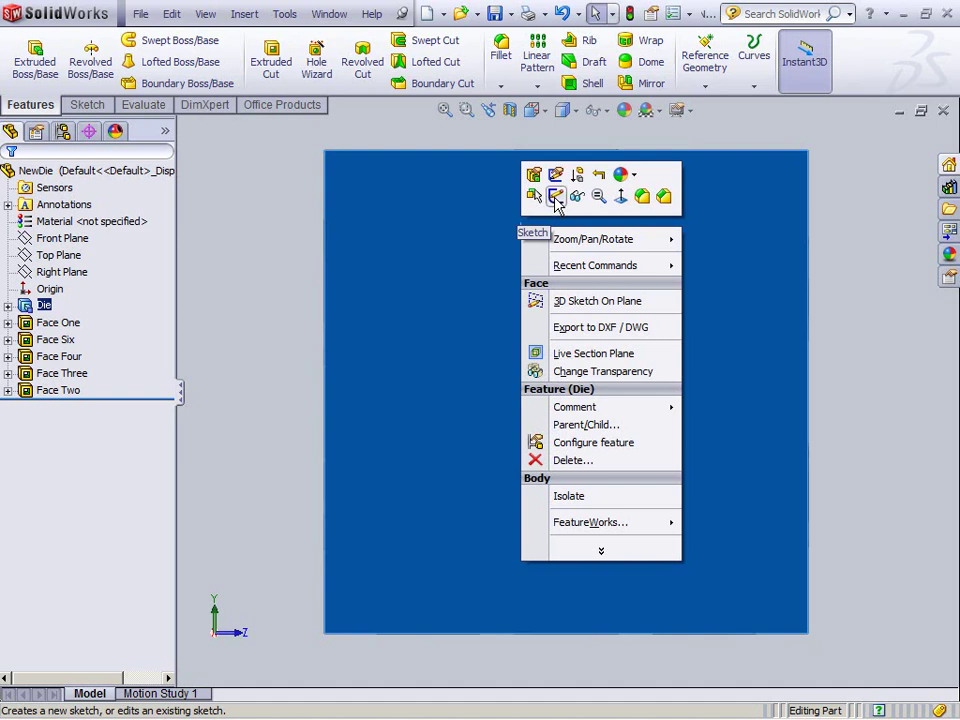
Step: Start a sketch on the face and draw a Ø.150 circle near its top-left corner
{"action": "left_click", "coordinate": [556, 198]}
{"action": "left_click", "coordinate": [148, 42]}
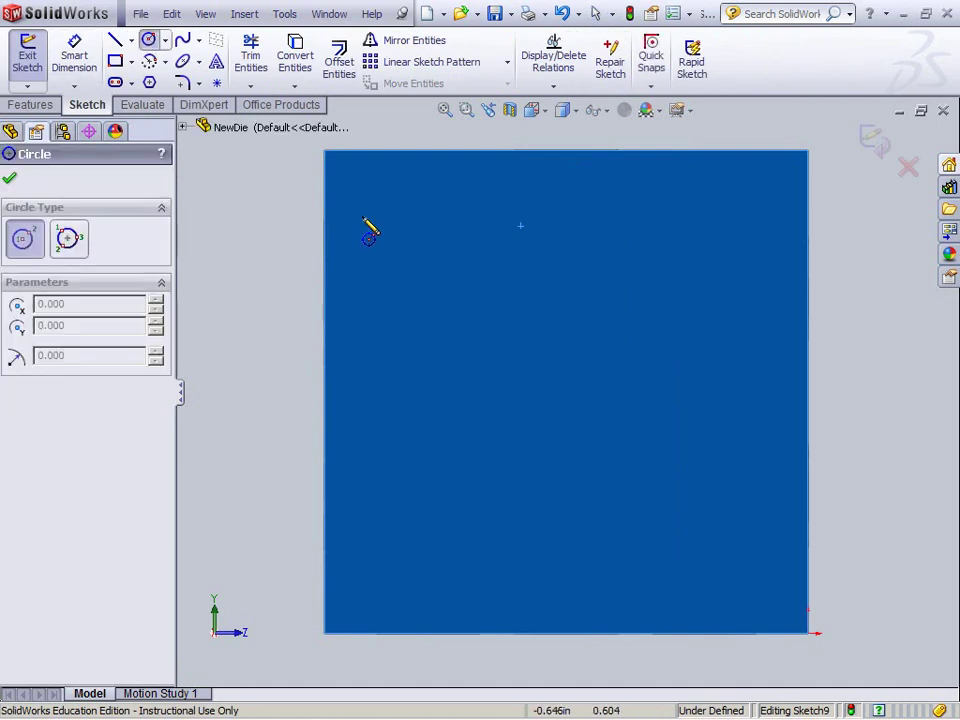
{"action": "left_click", "coordinate": [391, 218]}
{"action": "left_click", "coordinate": [429, 257]}
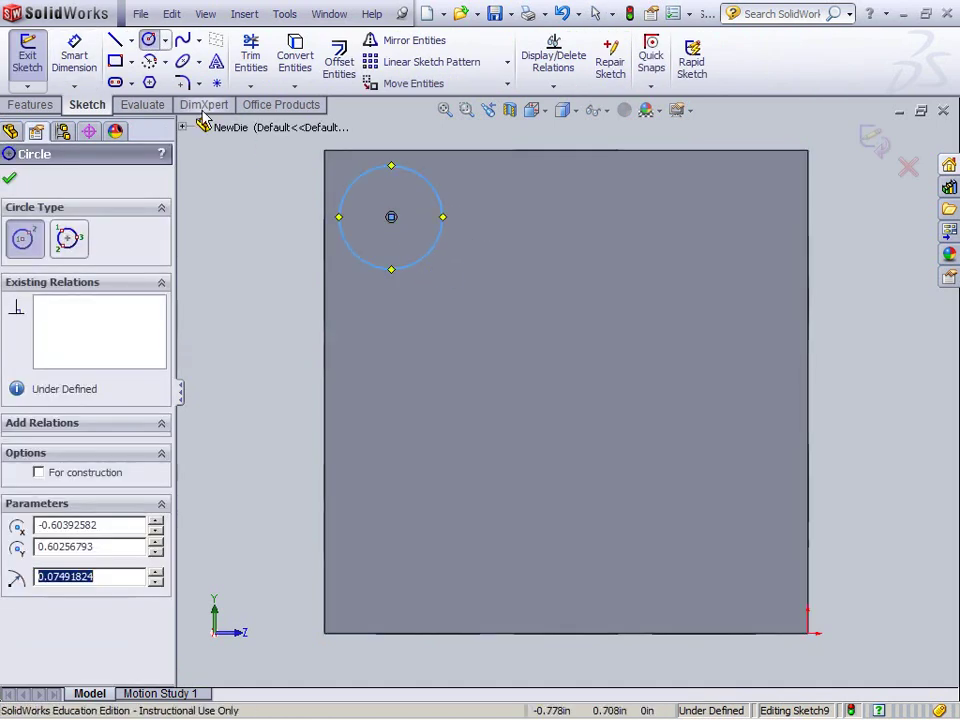
{"action": "left_click", "coordinate": [74, 55]}
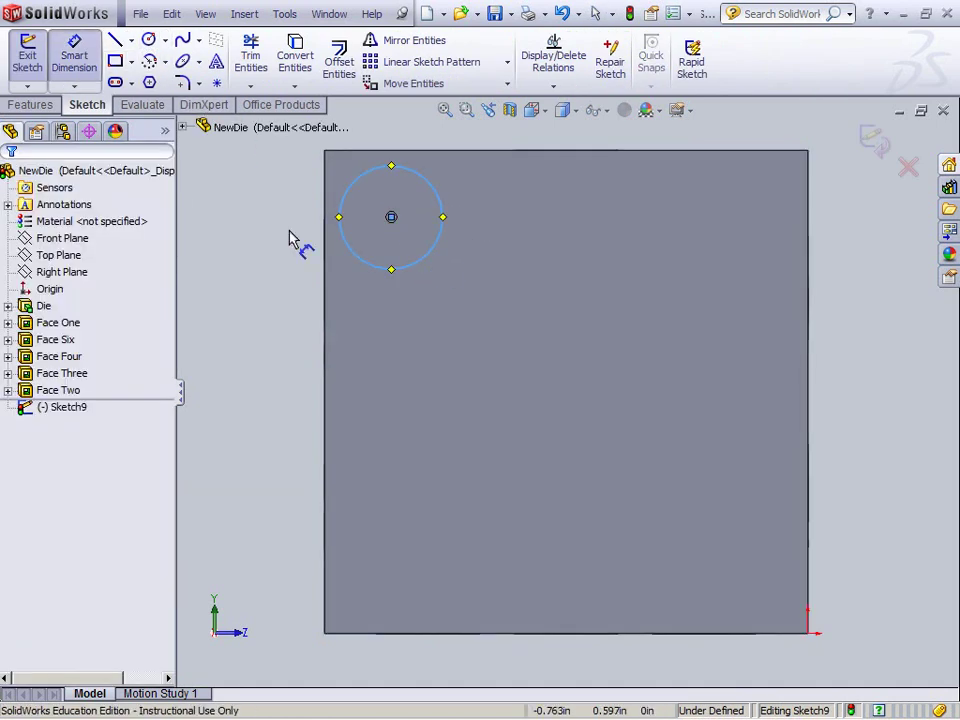
{"action": "left_click", "coordinate": [368, 170]}
{"action": "left_click", "coordinate": [255, 157]}
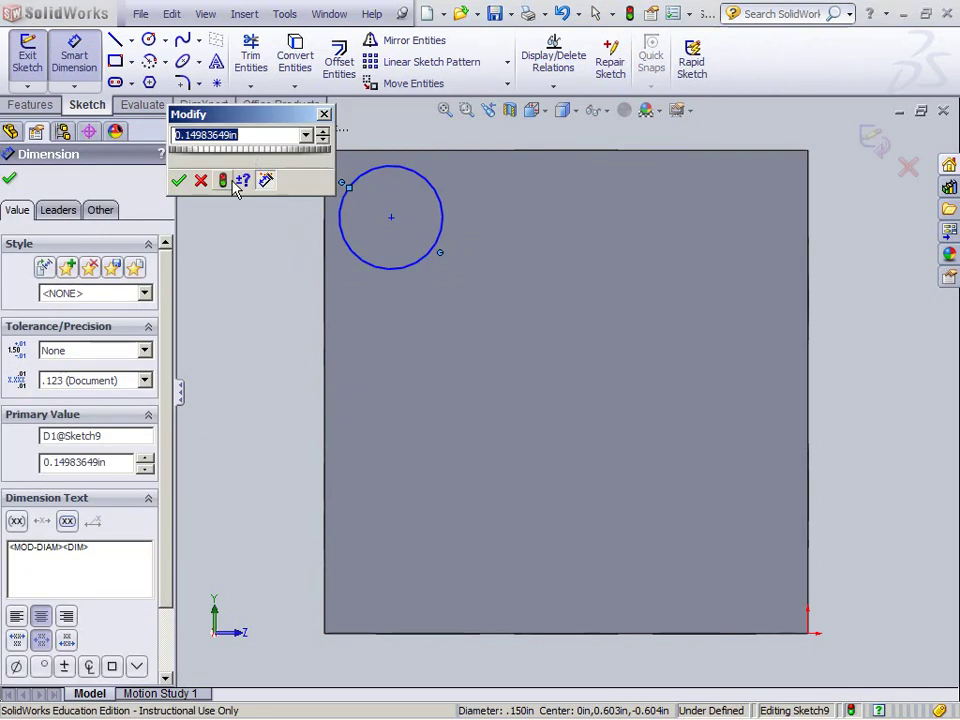
{"action": "type", "text": ".15"}
{"action": "key", "text": "Return"}
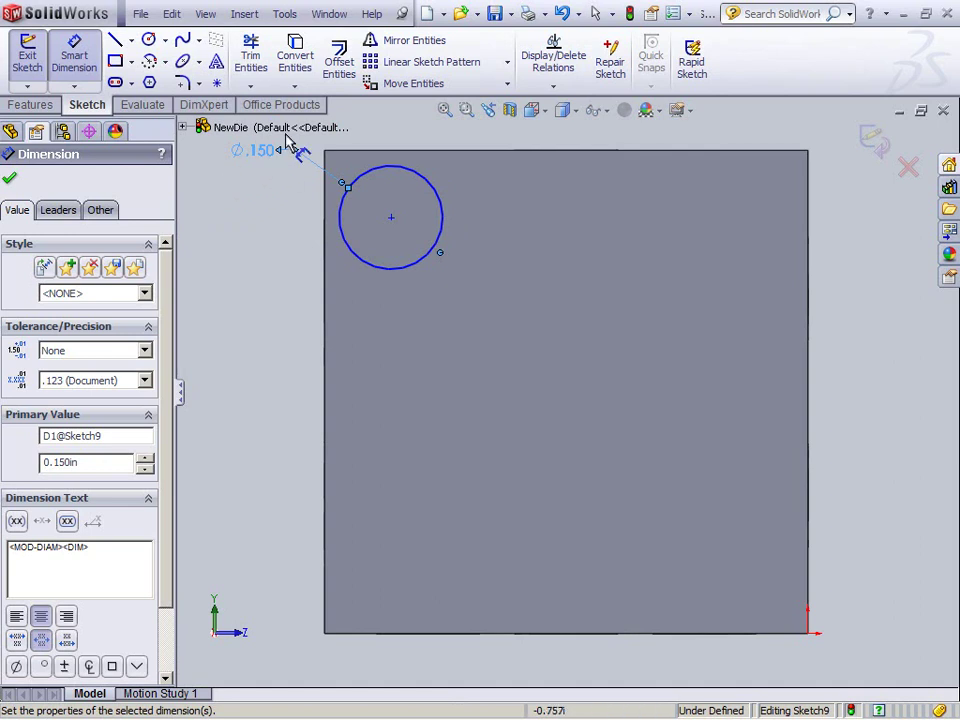
Step: Locate the circle's centre 0.150 from the top and left edges and tidy the dimensions
{"action": "left_click", "coordinate": [391, 218]}
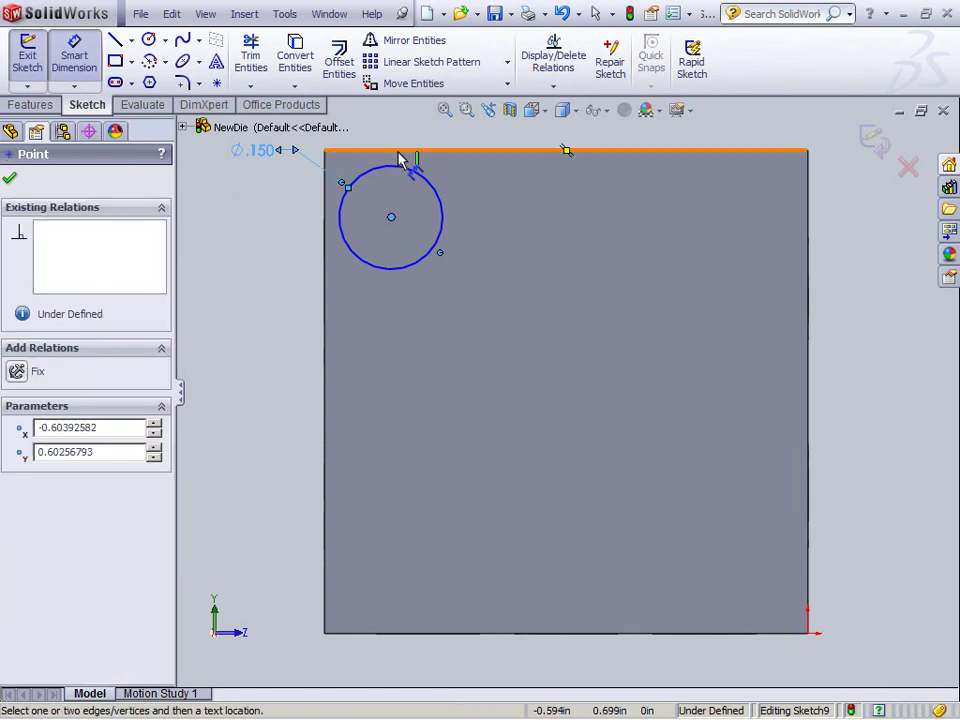
{"action": "left_click", "coordinate": [401, 151]}
{"action": "left_click", "coordinate": [300, 195]}
{"action": "type", "text": ".15"}
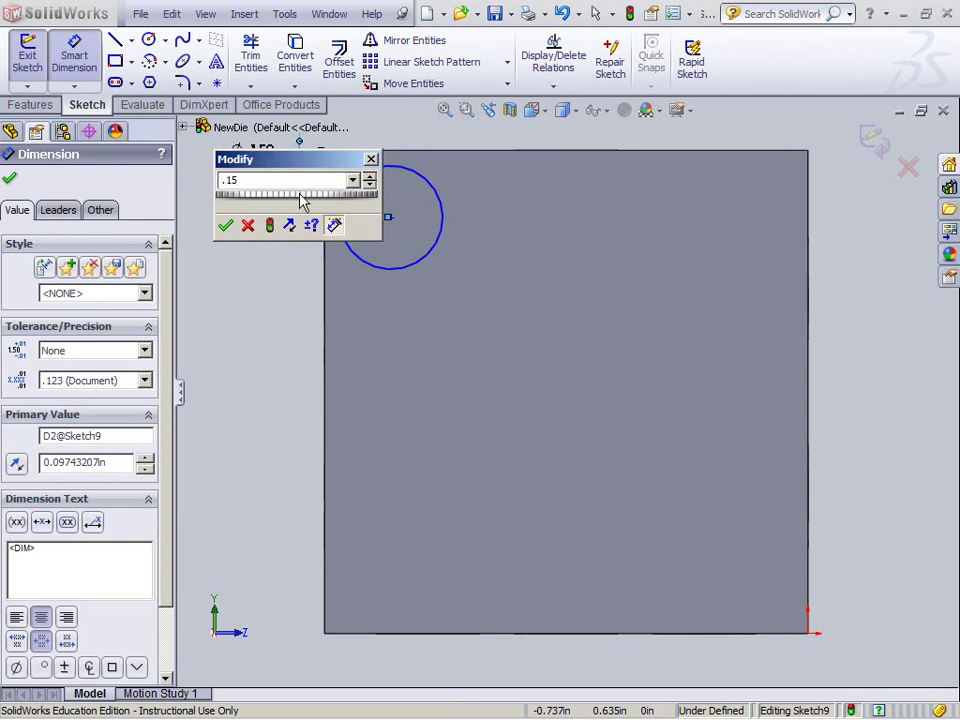
{"action": "key", "text": "Return"}
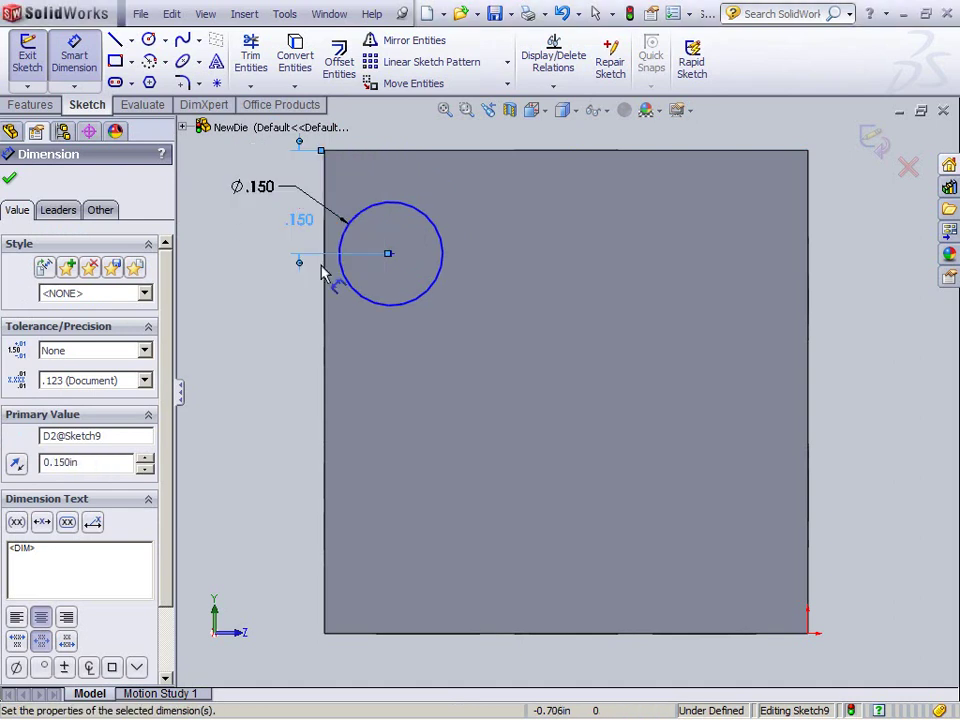
{"action": "left_click", "coordinate": [323, 272]}
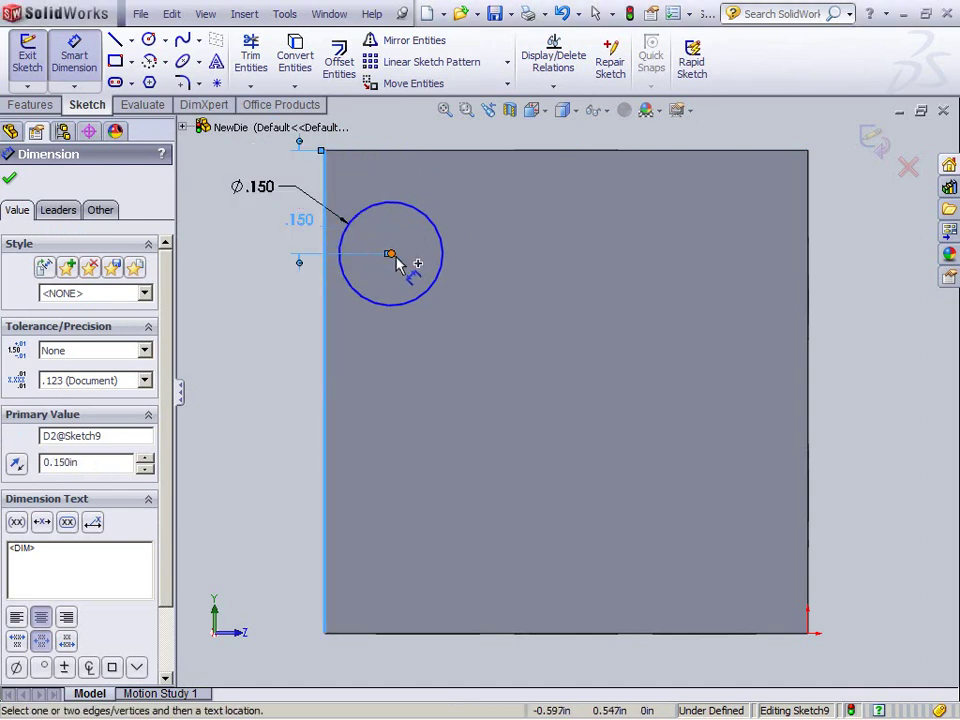
{"action": "left_click", "coordinate": [391, 254]}
{"action": "left_click", "coordinate": [362, 135]}
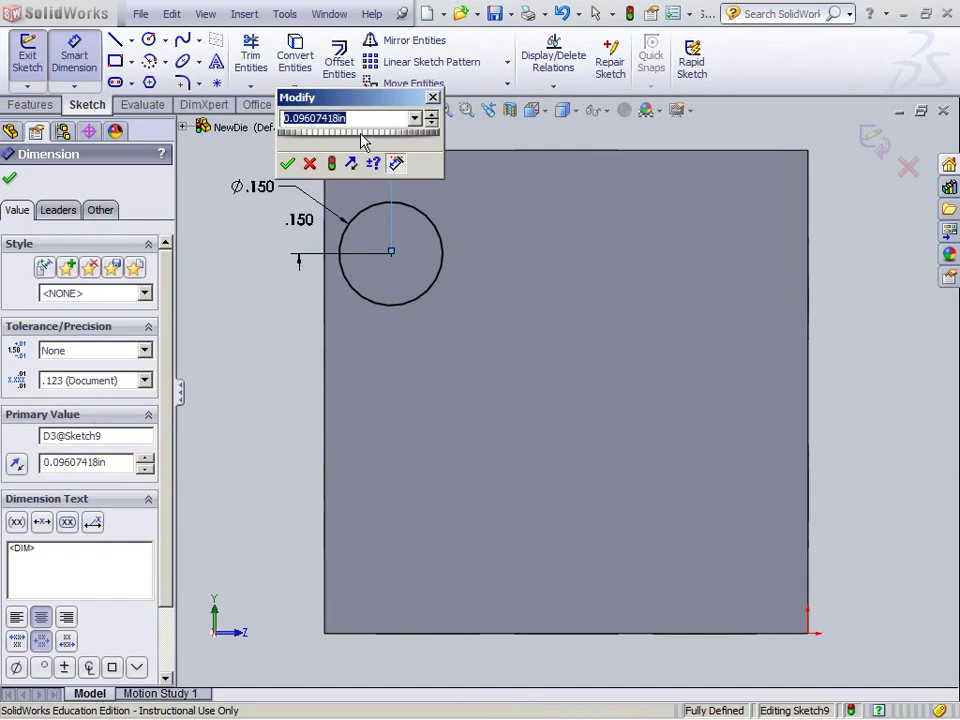
{"action": "type", "text": ".15"}
{"action": "key", "text": "Return"}
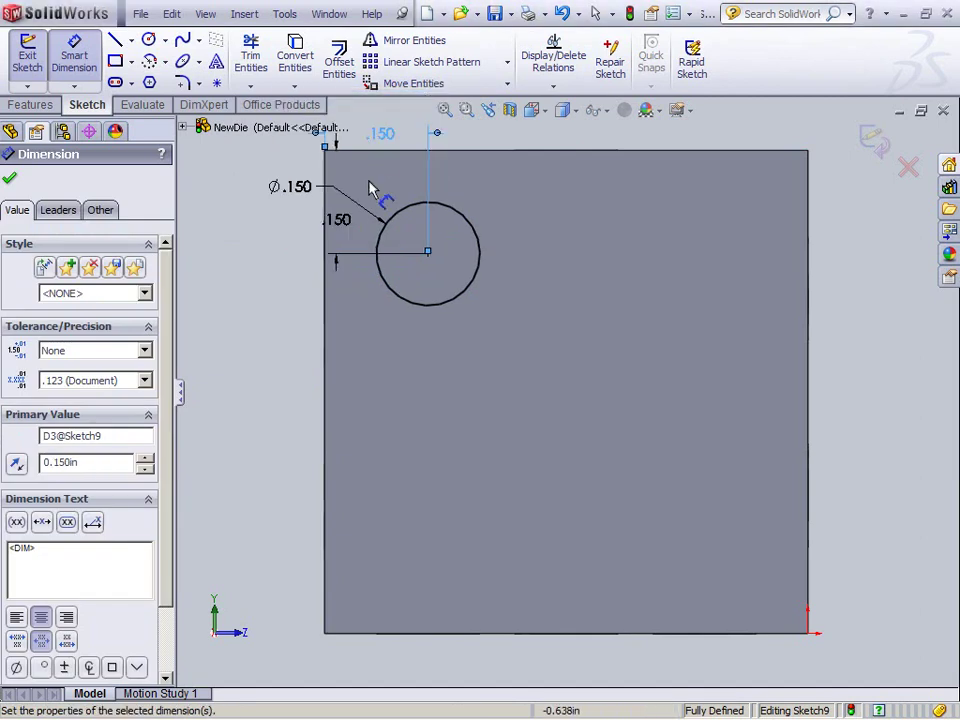
{"action": "left_click_drag", "start_coordinate": [337, 236], "coordinate": [258, 166]}
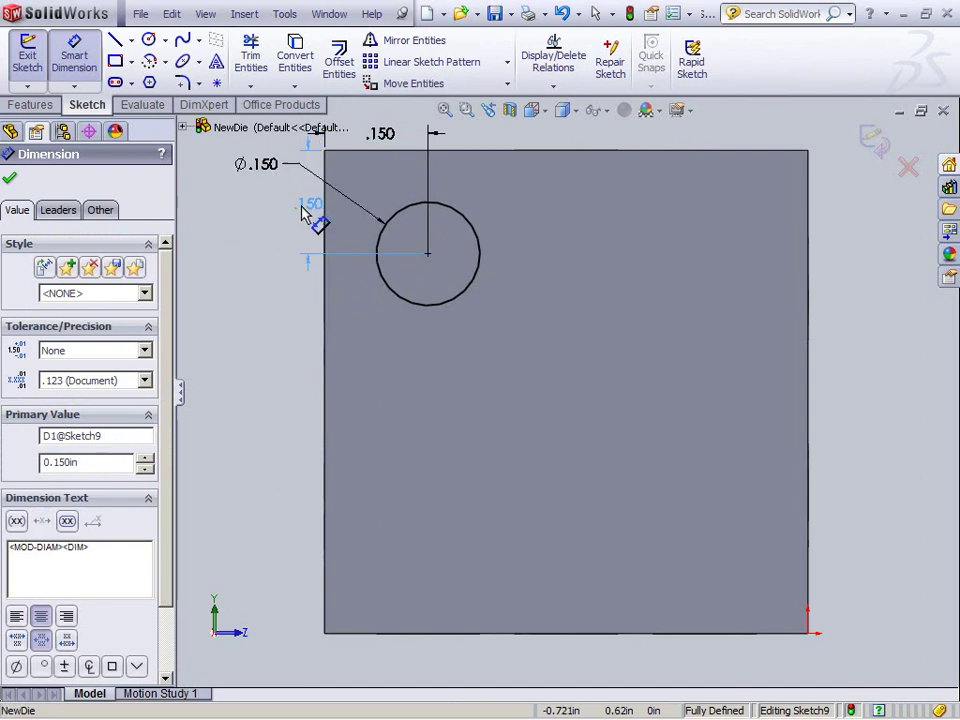
{"action": "mouse_move", "coordinate": [373, 148]}
{"action": "left_mouse_down"}
{"action": "mouse_move", "coordinate": [380, 138]}
{"action": "mouse_move", "coordinate": [372, 137]}
{"action": "left_mouse_up"}
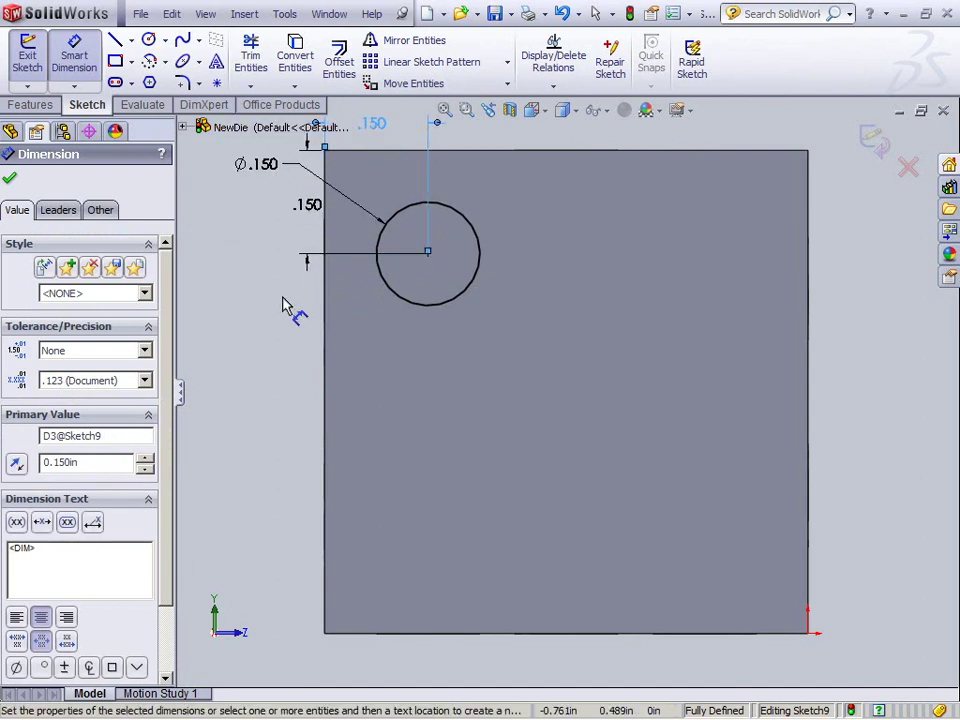
Step: Pattern the circle into a 2×2 grid, Direction 2 reversed, with 0.4 in spacing both ways
{"action": "left_click", "coordinate": [9, 181]}
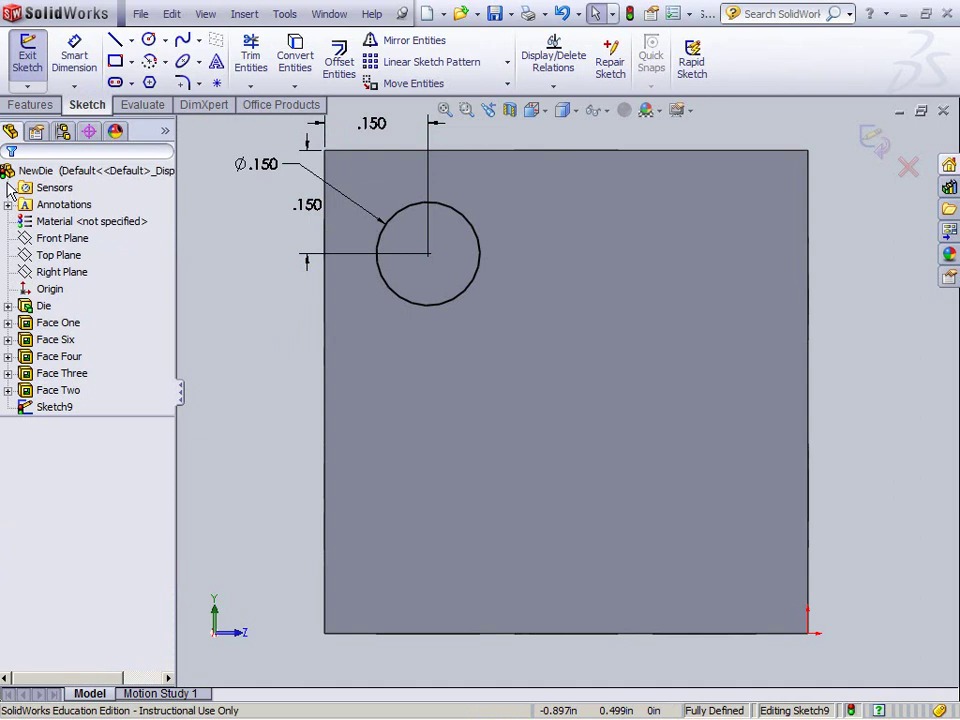
{"action": "left_click", "coordinate": [430, 62]}
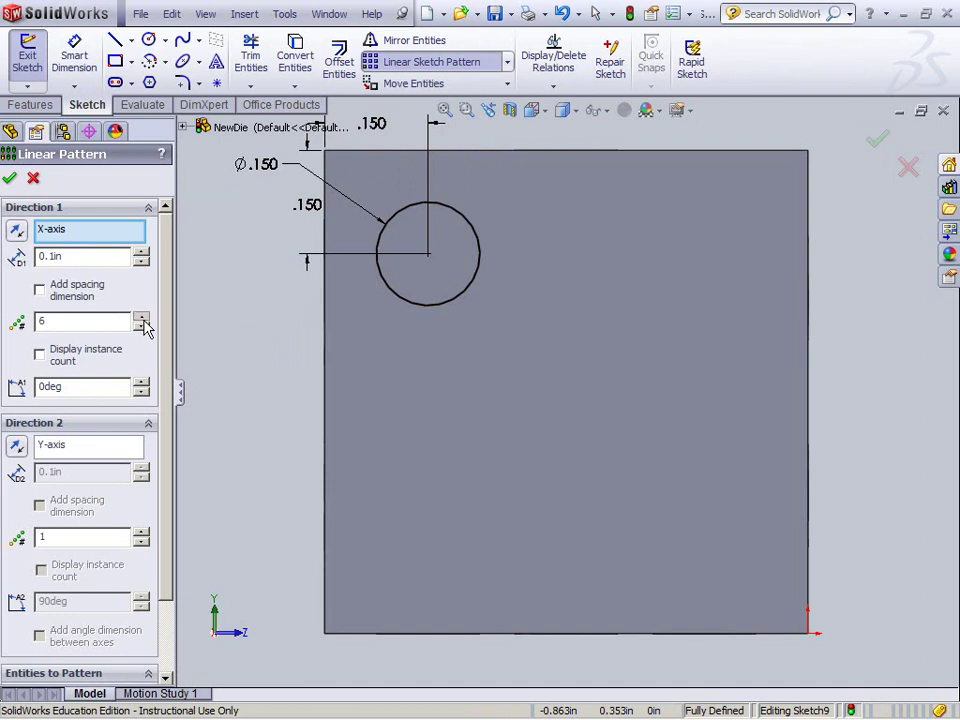
{"action": "left_click", "coordinate": [33, 179]}
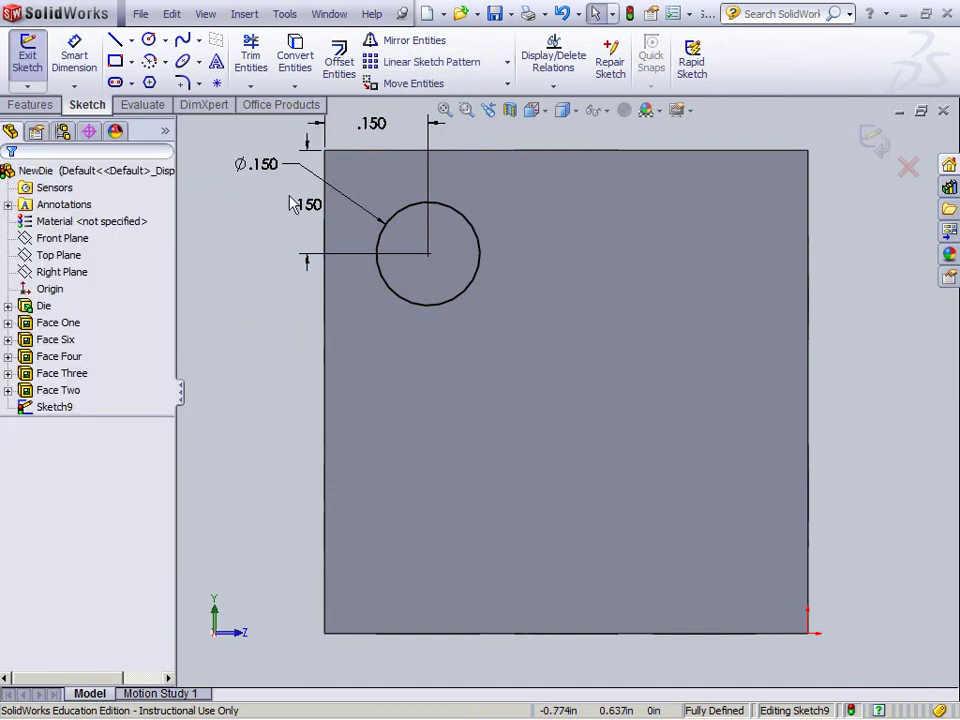
{"action": "left_click", "coordinate": [479, 238]}
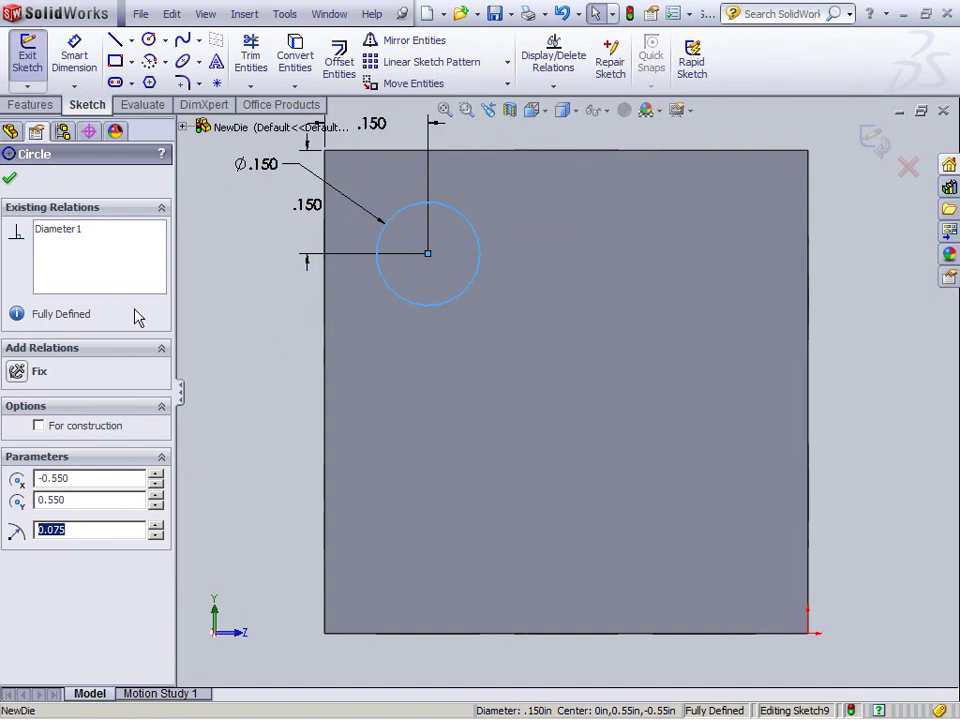
{"action": "left_click", "coordinate": [404, 64]}
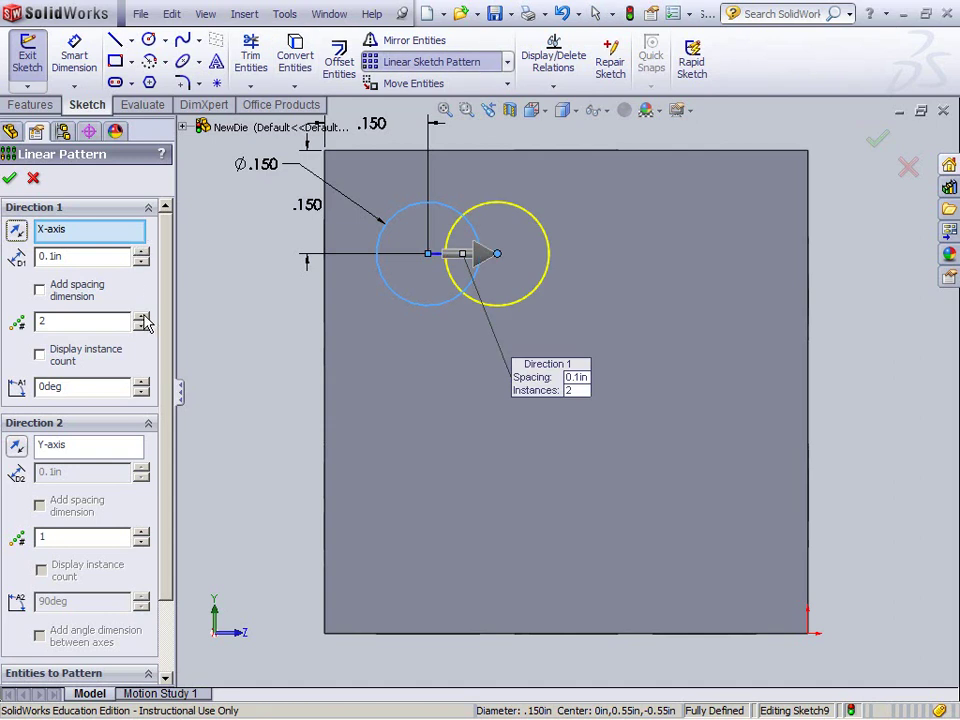
{"action": "left_click", "coordinate": [143, 535]}
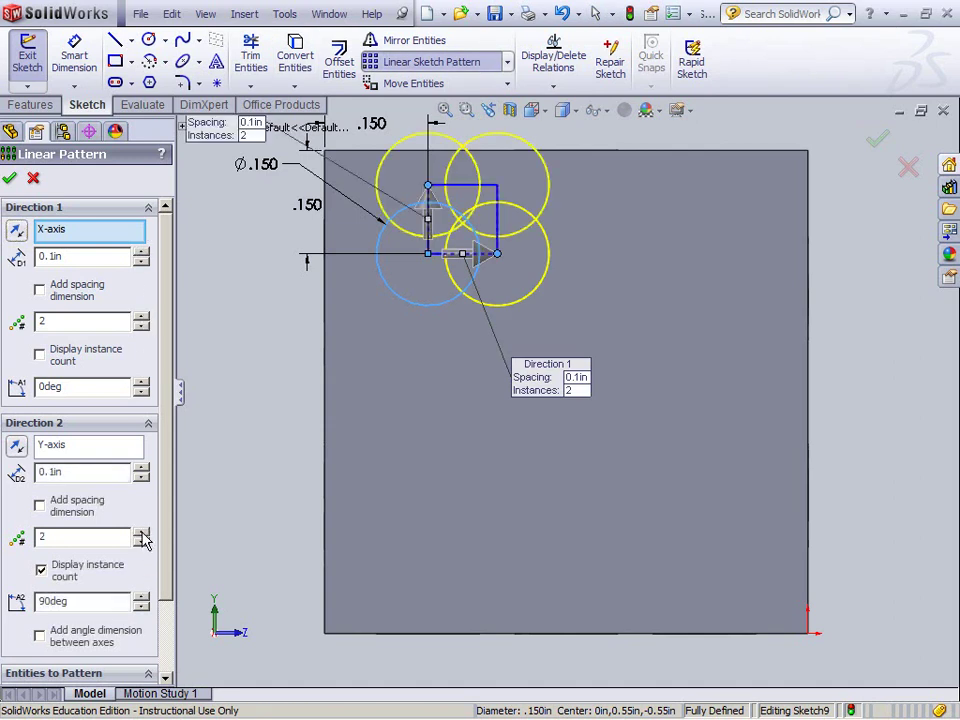
{"action": "left_click", "coordinate": [16, 447]}
{"action": "left_click", "coordinate": [141, 252]}
{"action": "left_click", "coordinate": [142, 467]}
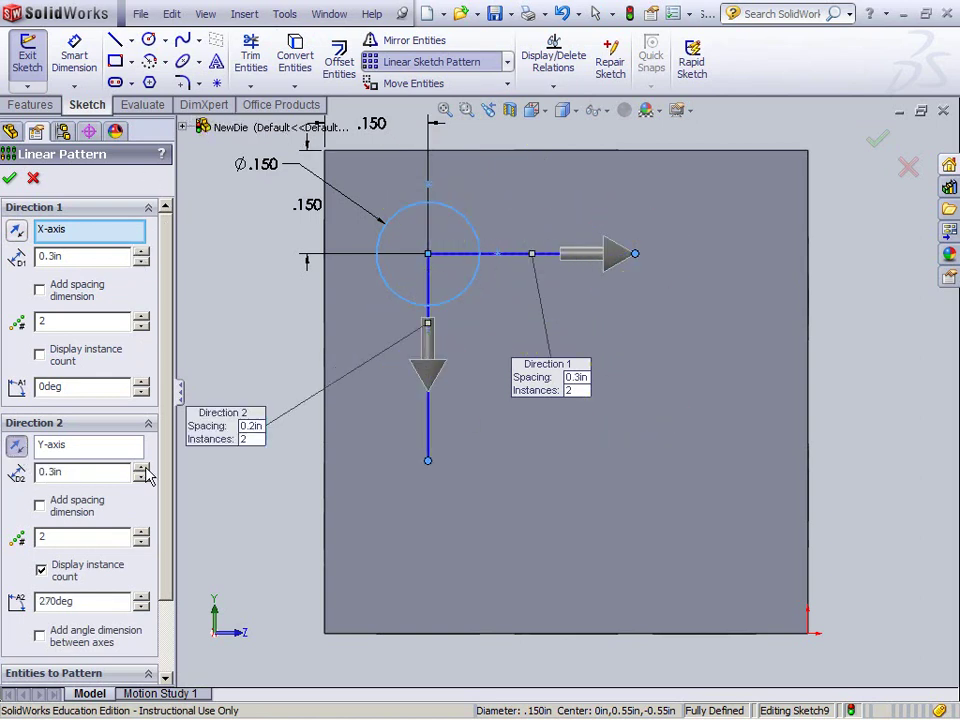
{"action": "left_click", "coordinate": [142, 467]}
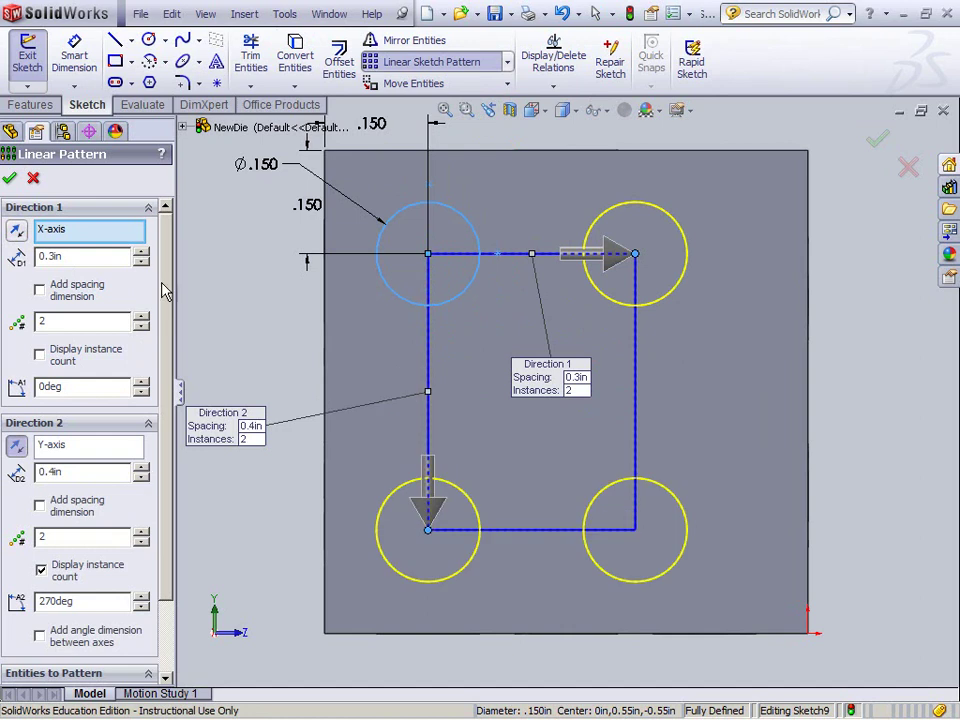
{"action": "left_click", "coordinate": [141, 252]}
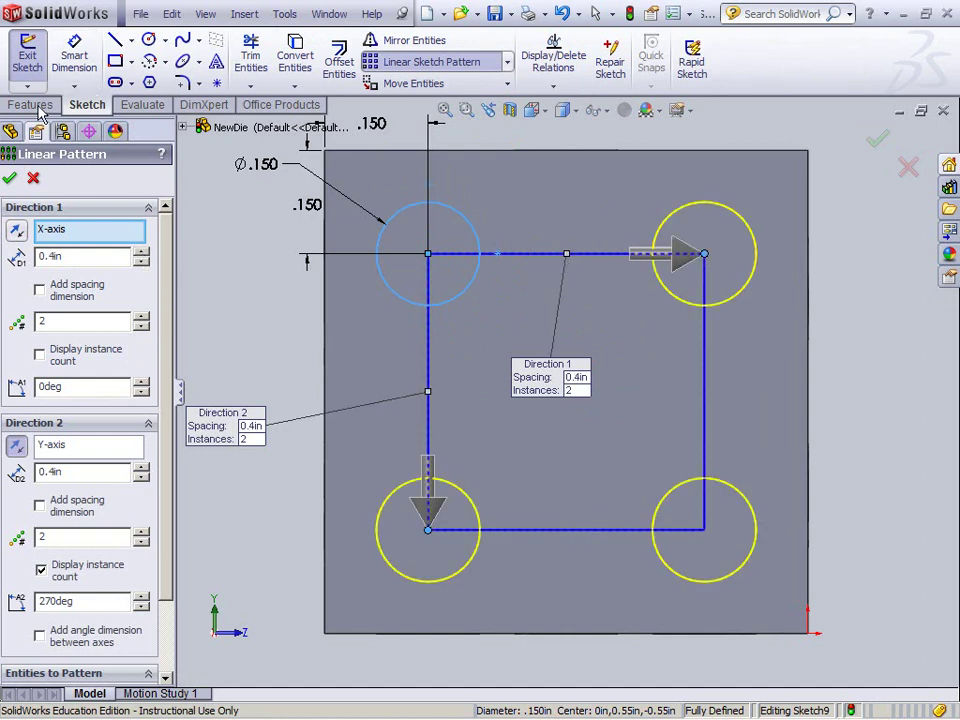
{"action": "left_click", "coordinate": [11, 180]}
Step: Dimension the top-right circle's centre 0.150 from the top edge
{"action": "left_click", "coordinate": [74, 55]}
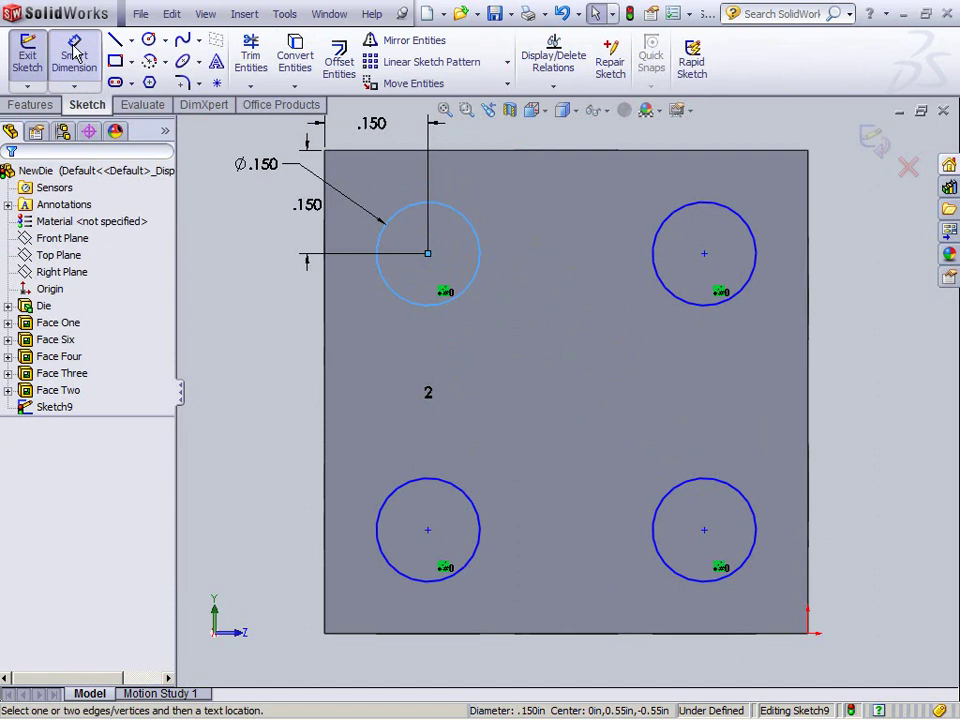
{"action": "left_click", "coordinate": [704, 254]}
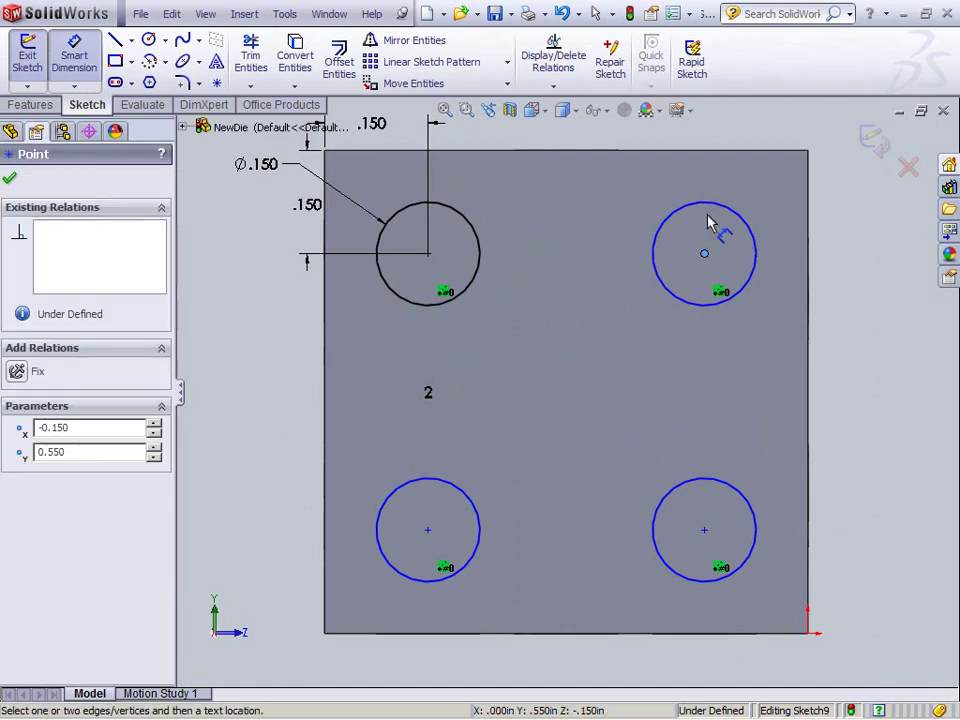
{"action": "left_click", "coordinate": [708, 153]}
{"action": "left_click", "coordinate": [605, 373]}
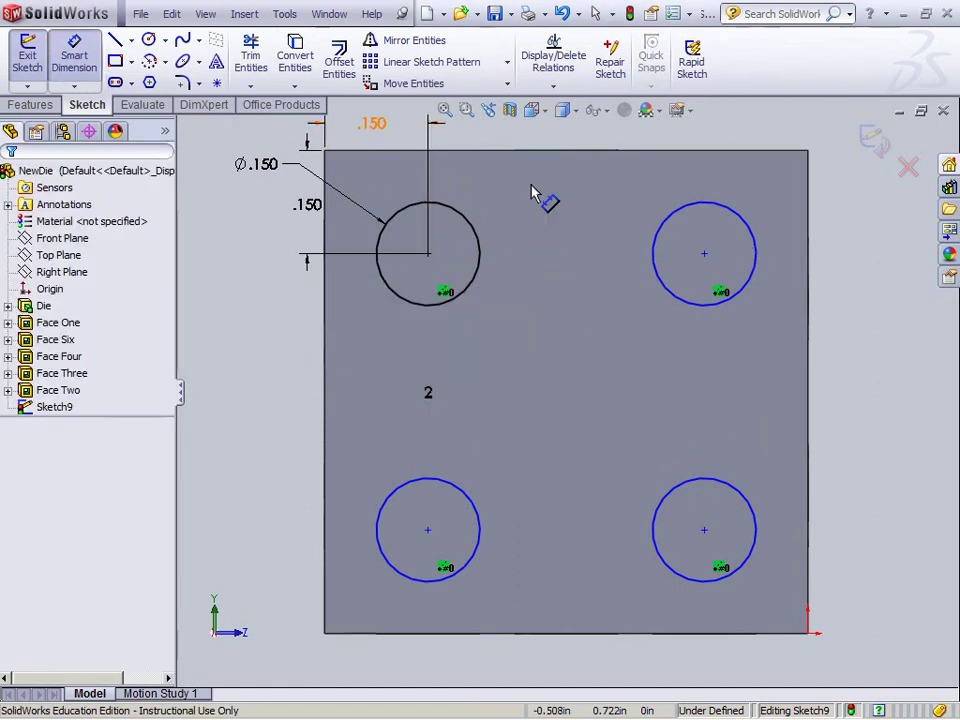
{"action": "left_click", "coordinate": [704, 254]}
{"action": "left_click", "coordinate": [699, 152]}
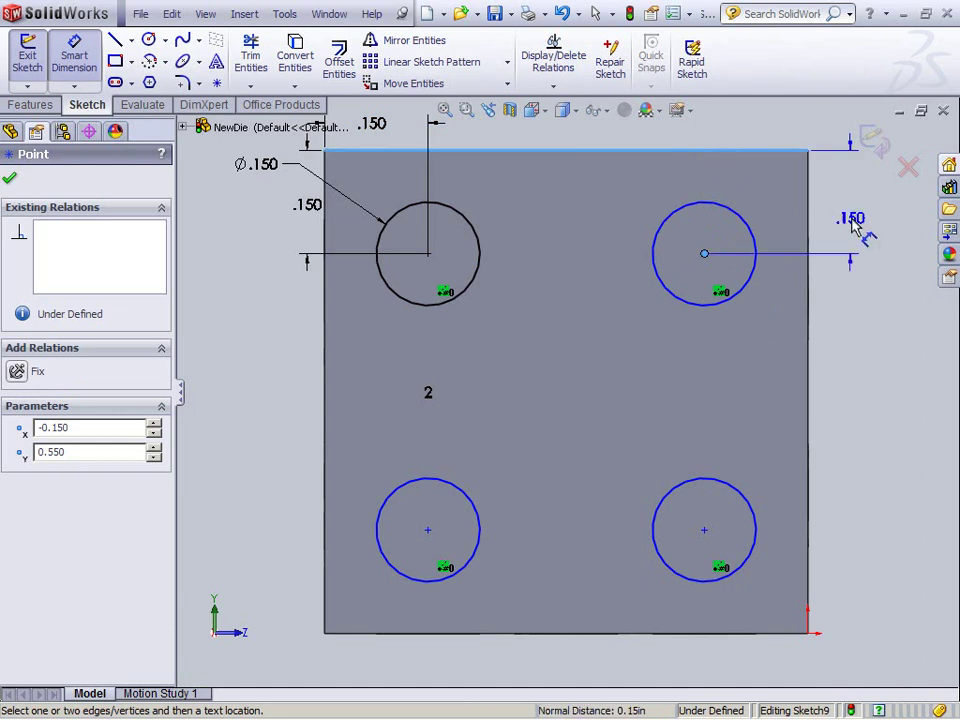
{"action": "left_click", "coordinate": [830, 195]}
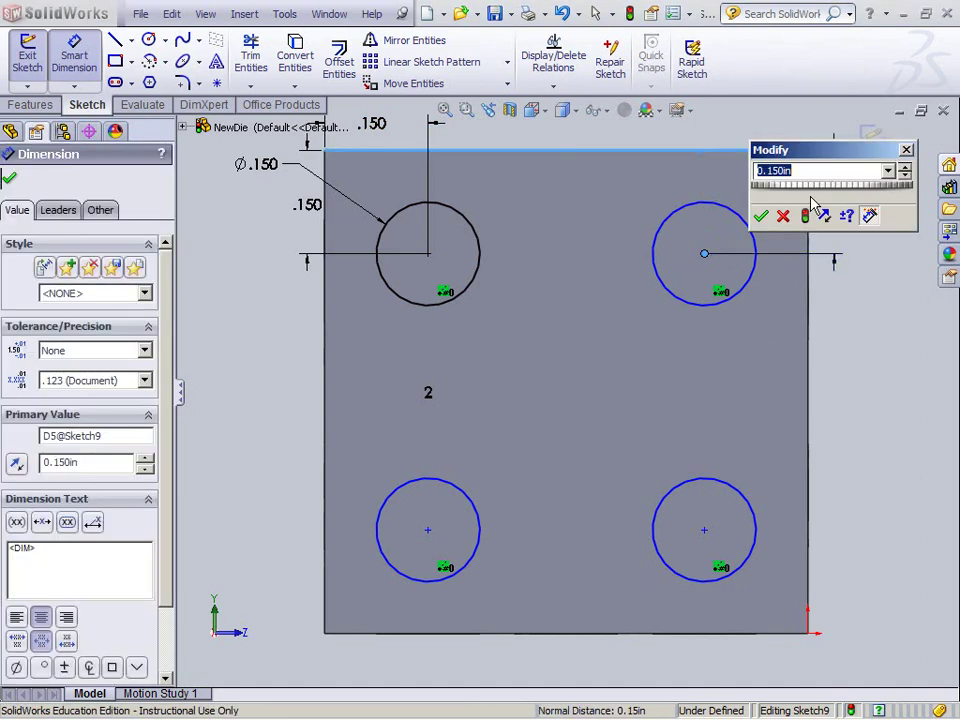
{"action": "left_click", "coordinate": [761, 216]}
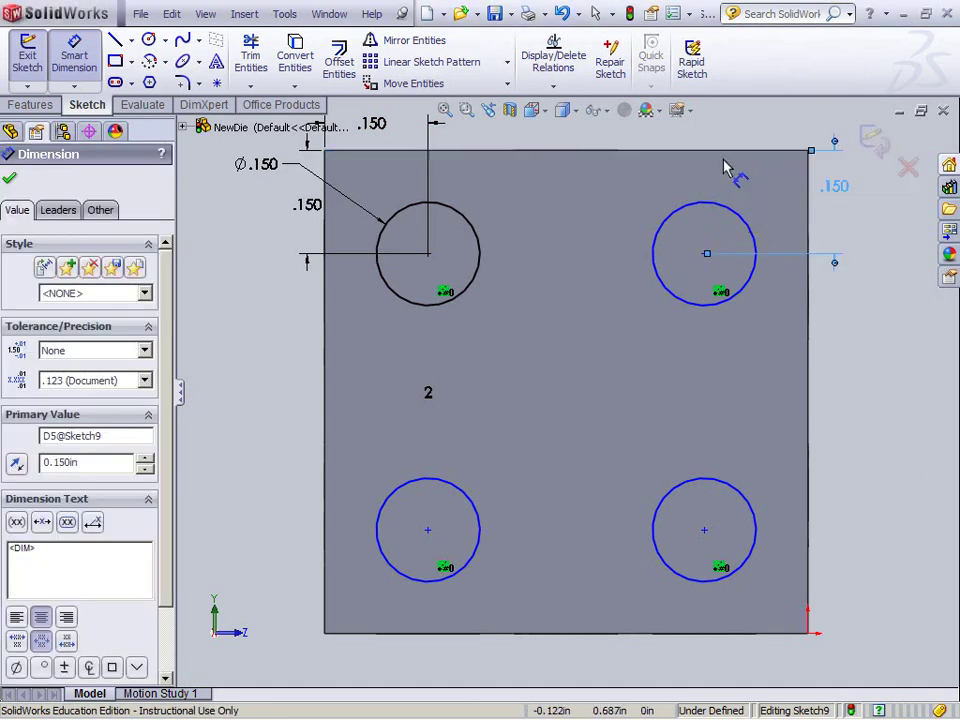
Step: Dimension the top-right circle's centre 0.150 from the right edge
{"action": "left_click", "coordinate": [705, 256]}
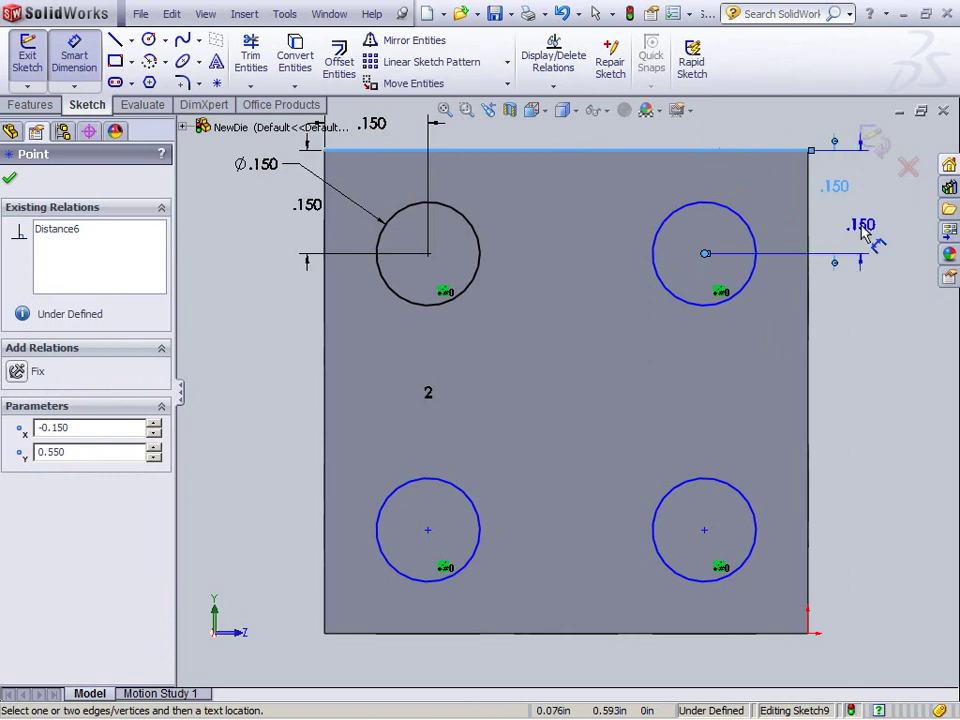
{"action": "key", "text": "Escape"}
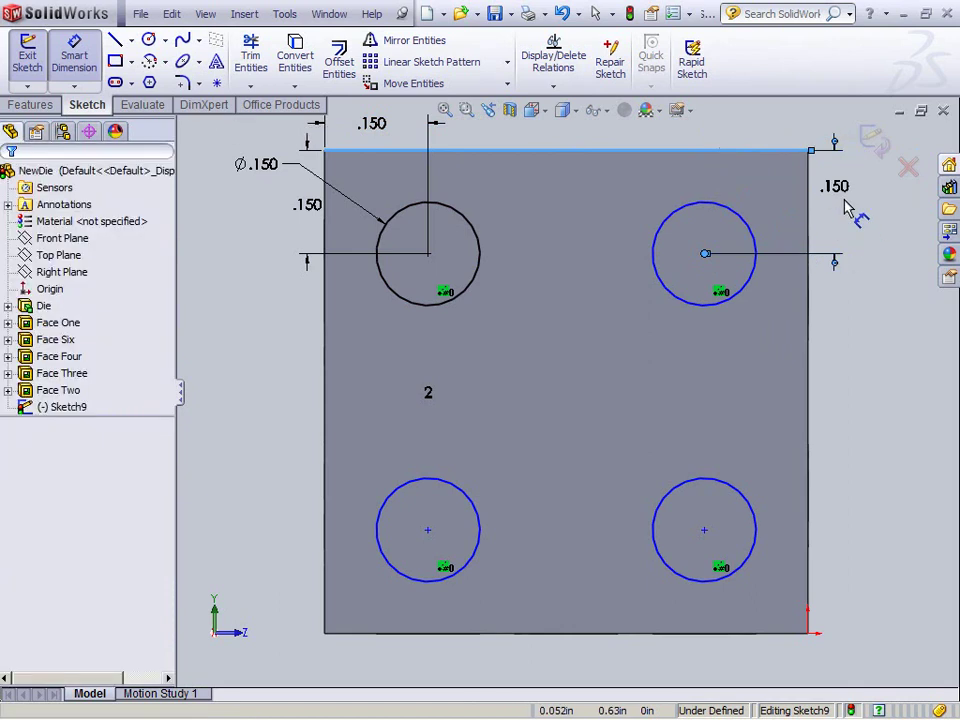
{"action": "left_click", "coordinate": [74, 52]}
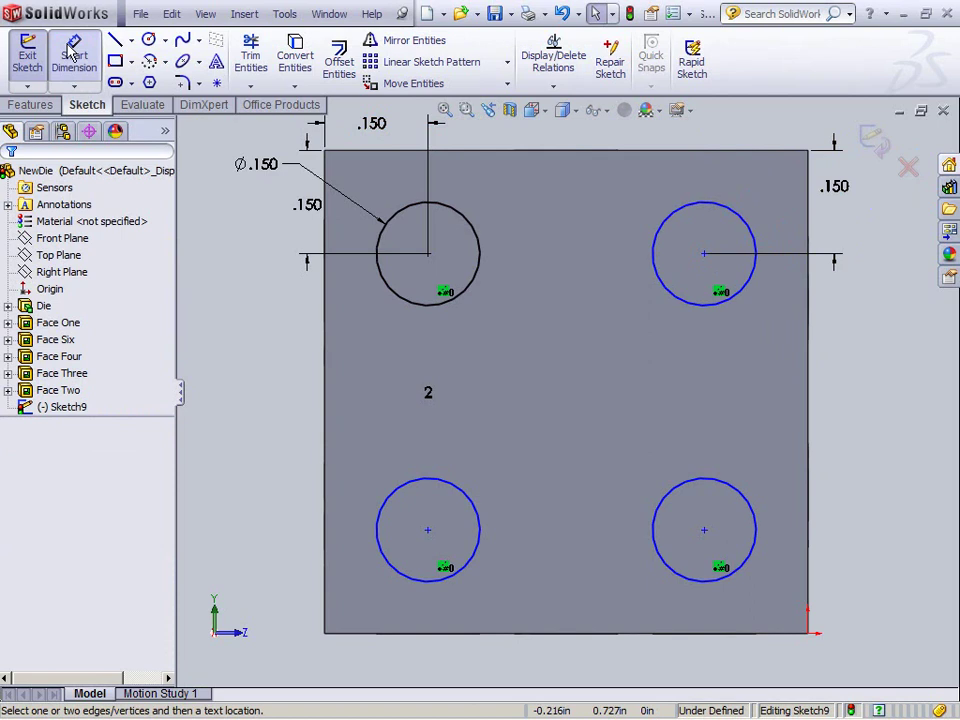
{"action": "left_click", "coordinate": [808, 225]}
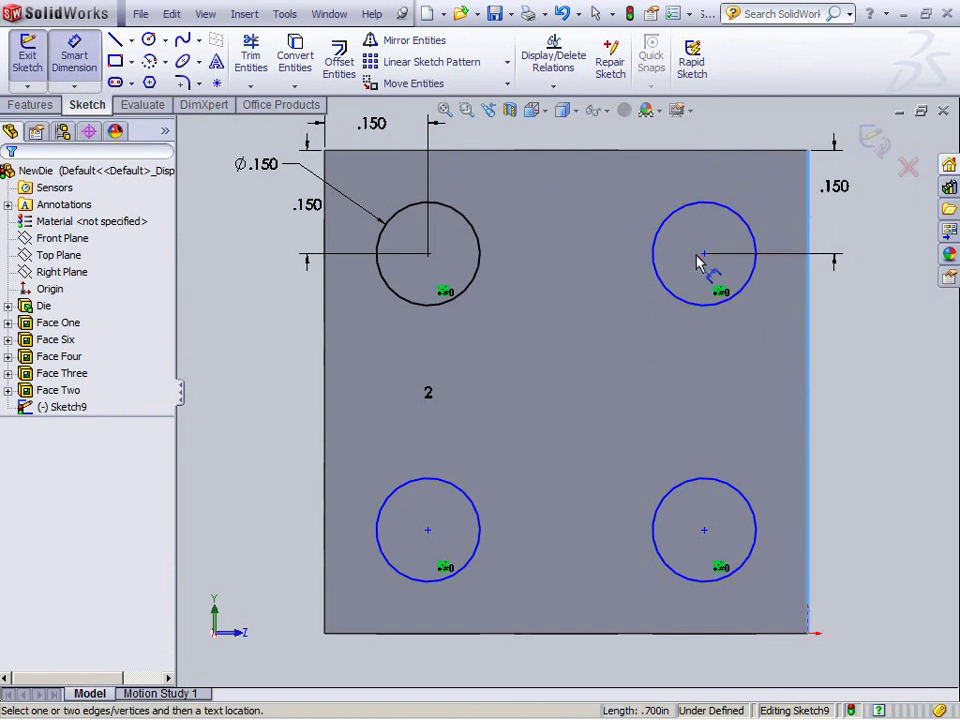
{"action": "left_click", "coordinate": [705, 257]}
{"action": "left_click", "coordinate": [752, 130]}
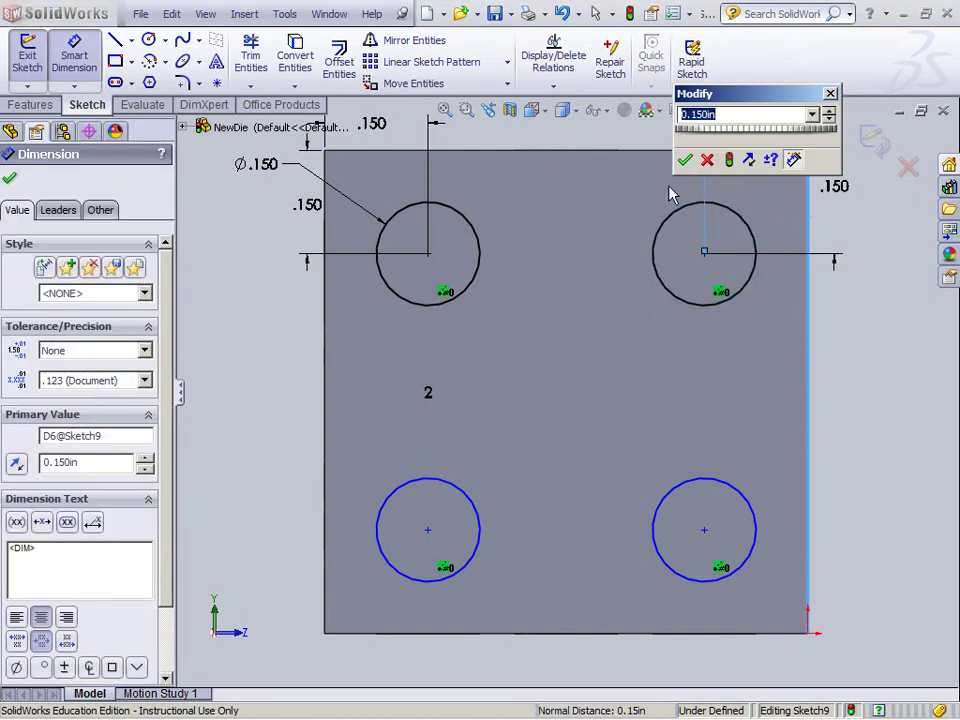
{"action": "left_click", "coordinate": [685, 161]}
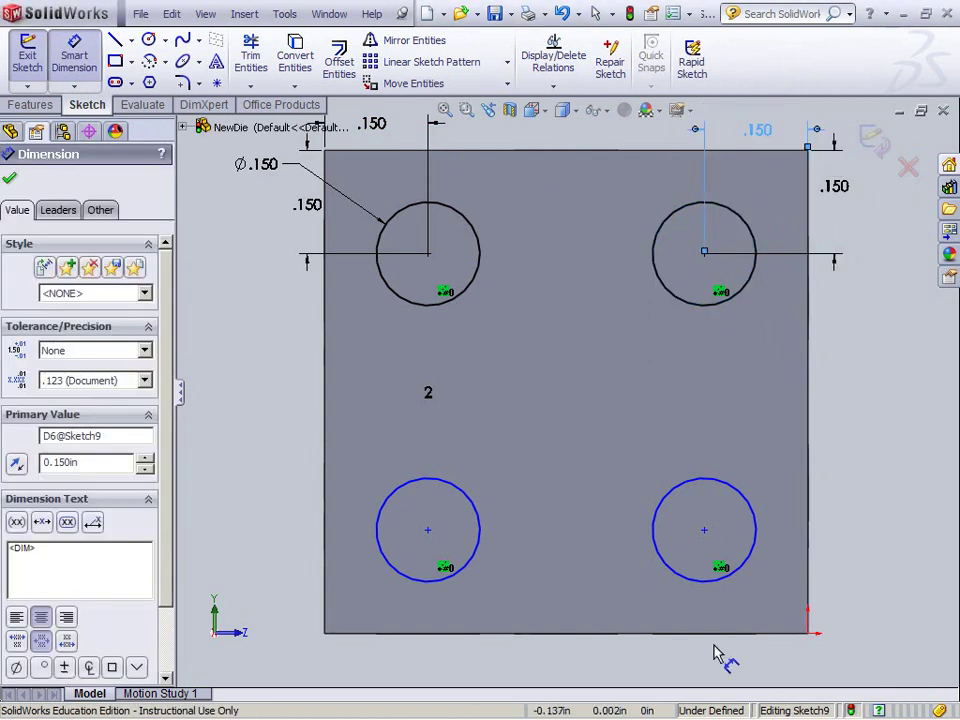
Step: Dimension the bottom-right circle's centre 0.150 from the right and bottom edges
{"action": "left_click", "coordinate": [705, 531]}
{"action": "left_click", "coordinate": [812, 542]}
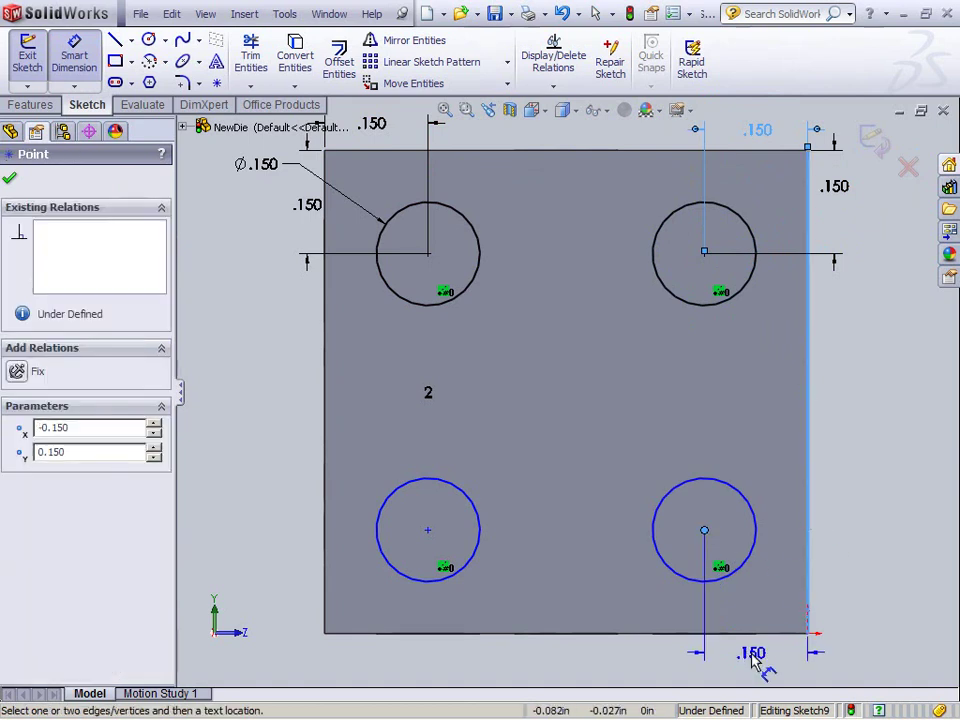
{"action": "left_click", "coordinate": [748, 665]}
{"action": "left_click", "coordinate": [678, 681]}
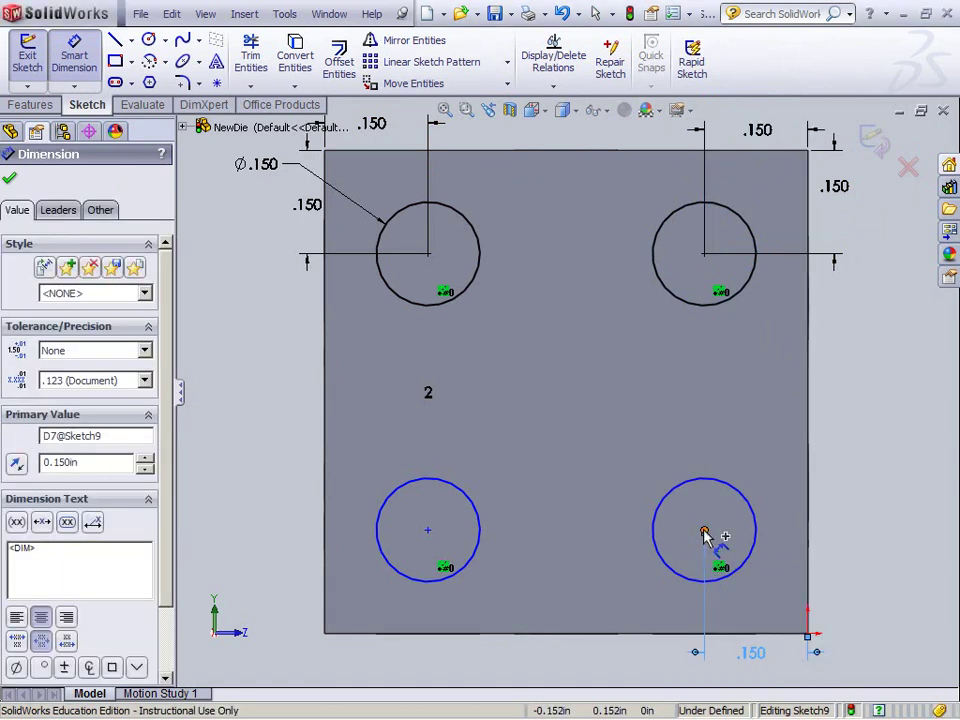
{"action": "left_click", "coordinate": [705, 531]}
{"action": "left_click", "coordinate": [831, 579]}
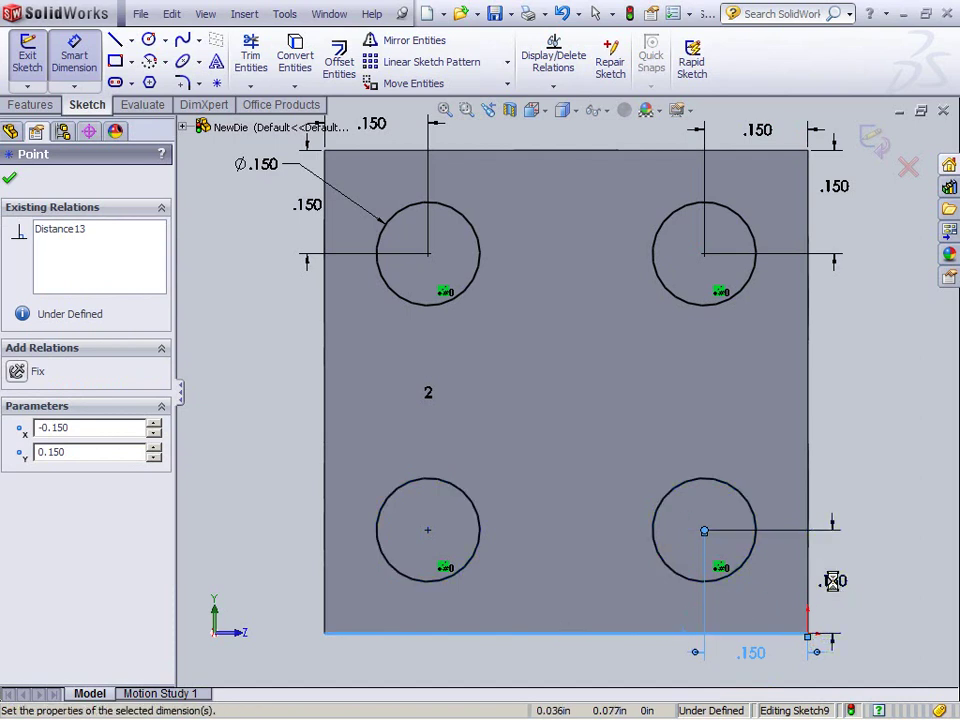
{"action": "left_click", "coordinate": [762, 609]}
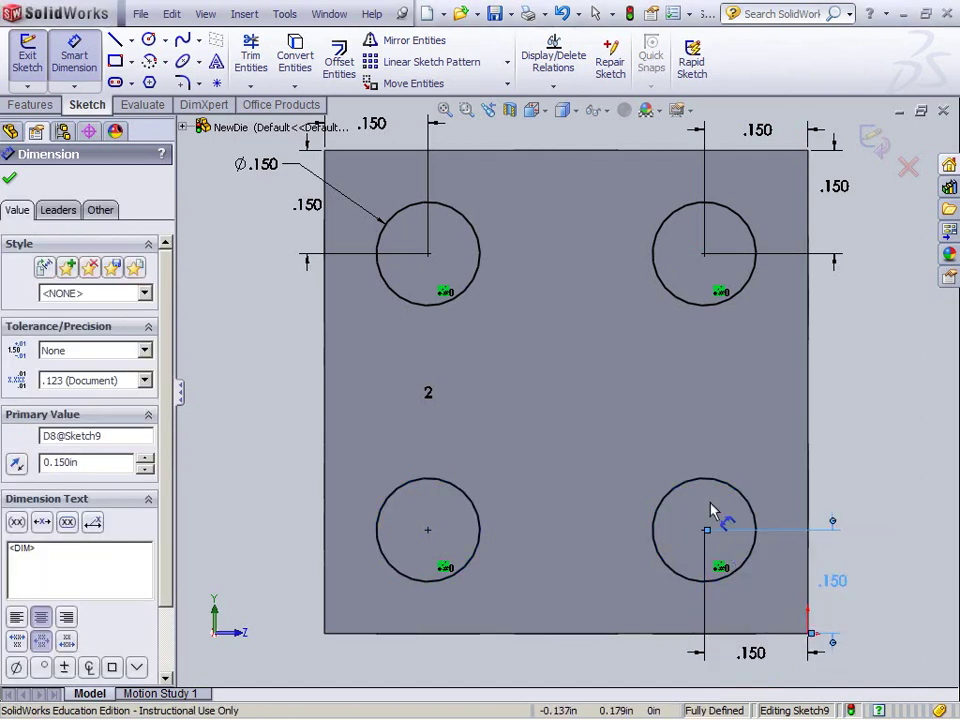
Step: Draw a fifth circle at the middle of the face between the four corner circles
{"action": "left_click", "coordinate": [150, 42]}
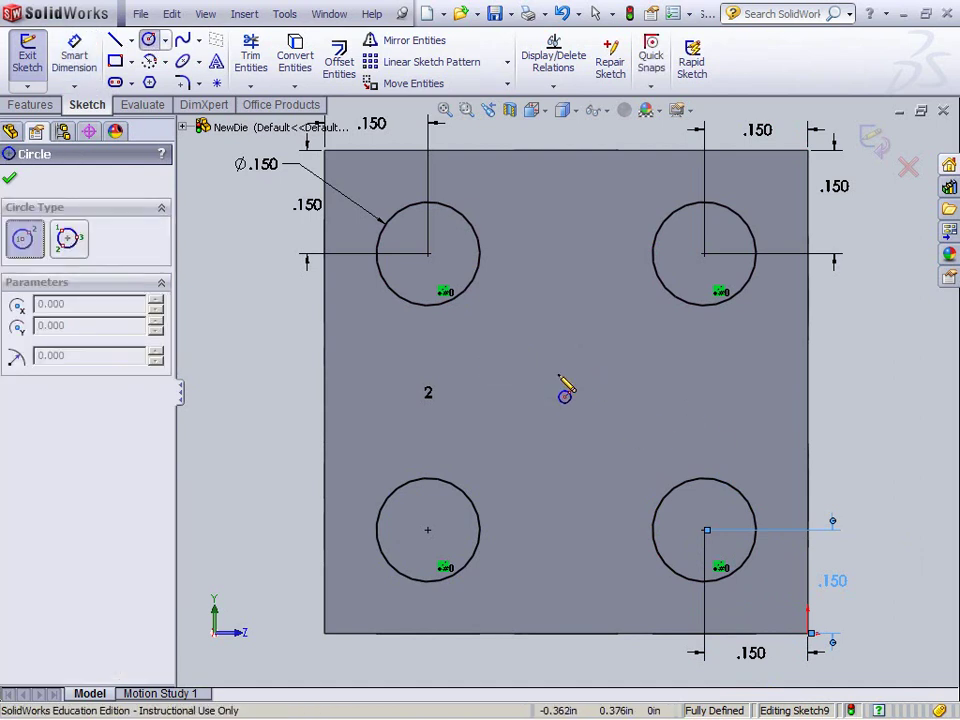
{"action": "left_click_drag", "start_coordinate": [548, 349], "coordinate": [586, 407]}
{"action": "left_click", "coordinate": [74, 52]}
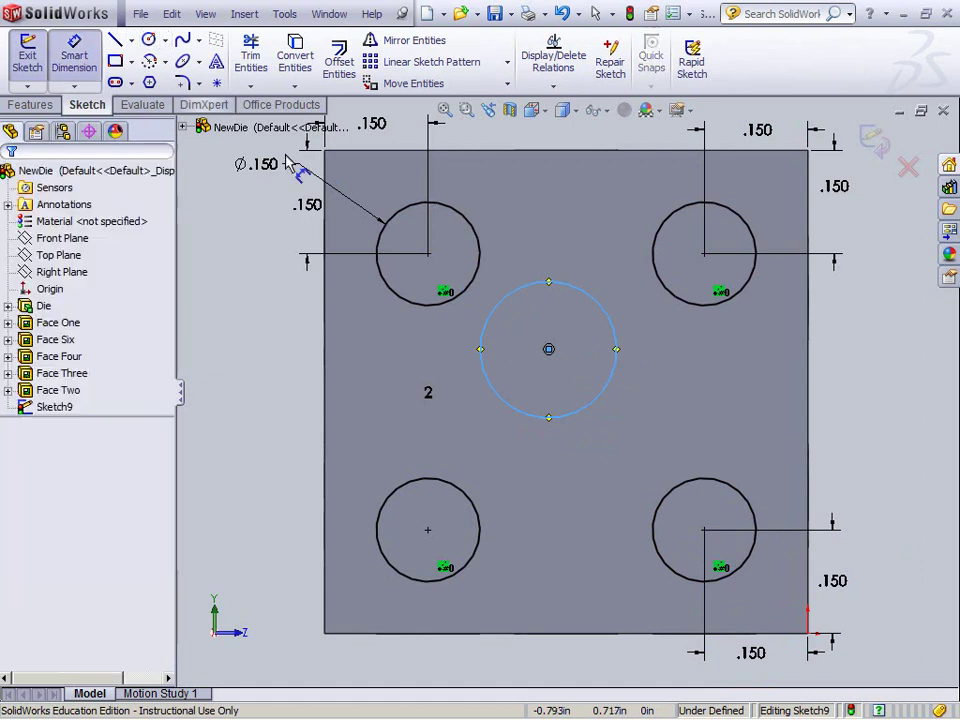
Step: Set the centre circle's diameter to Ø.150
{"action": "left_click", "coordinate": [523, 413]}
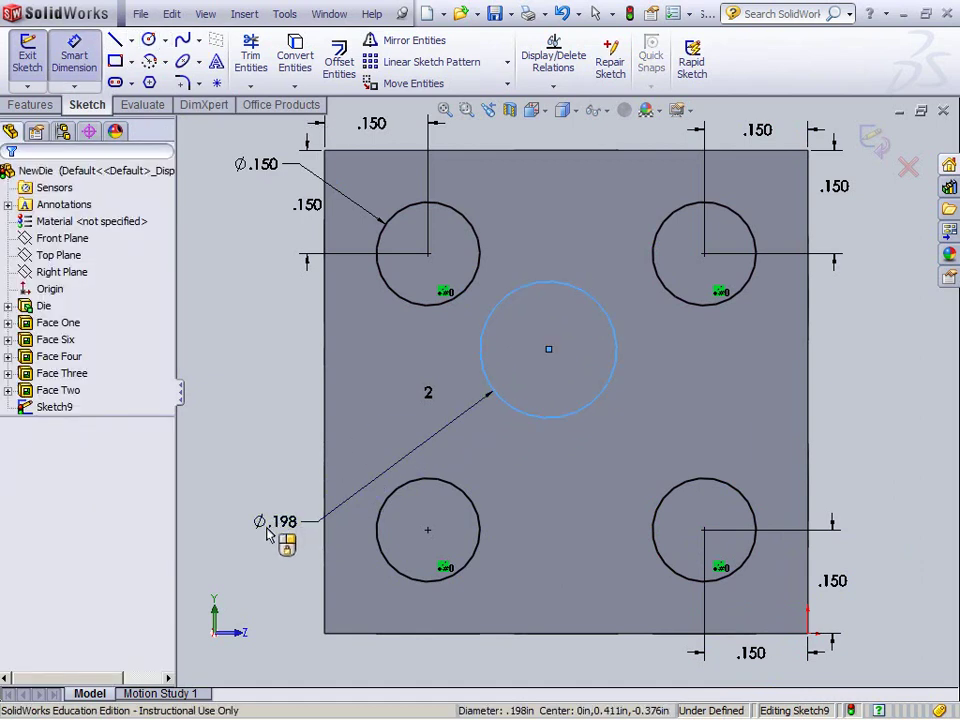
{"action": "left_click", "coordinate": [272, 535]}
{"action": "type", "text": ".15"}
{"action": "key", "text": "Return"}
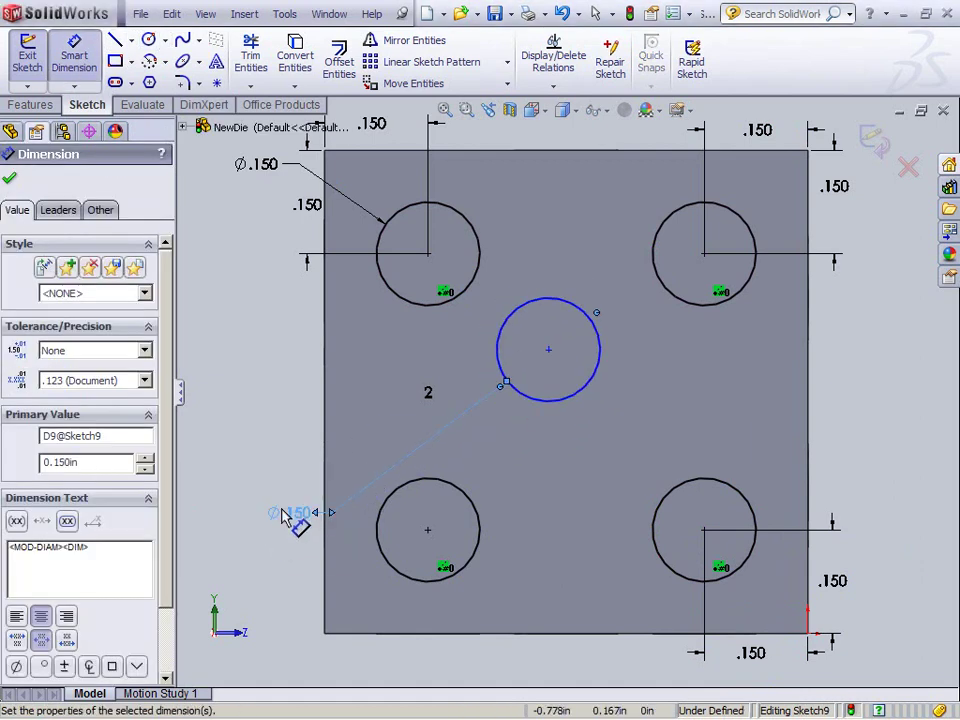
Step: Locate the centre circle's centre 0.350 from the top and left edges
{"action": "left_click", "coordinate": [546, 150]}
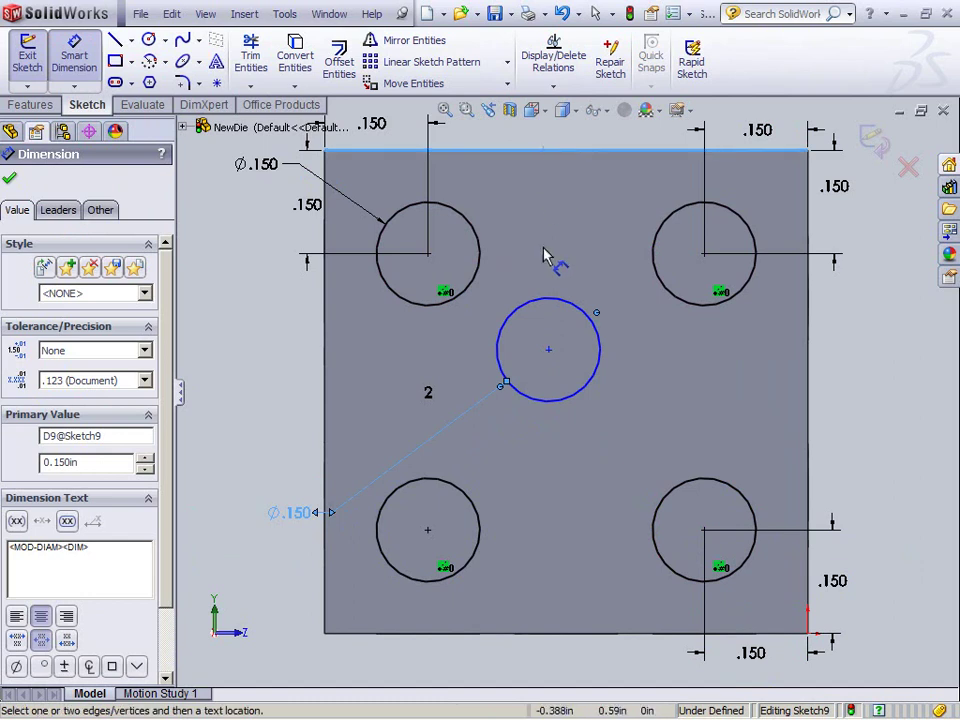
{"action": "left_click", "coordinate": [548, 349]}
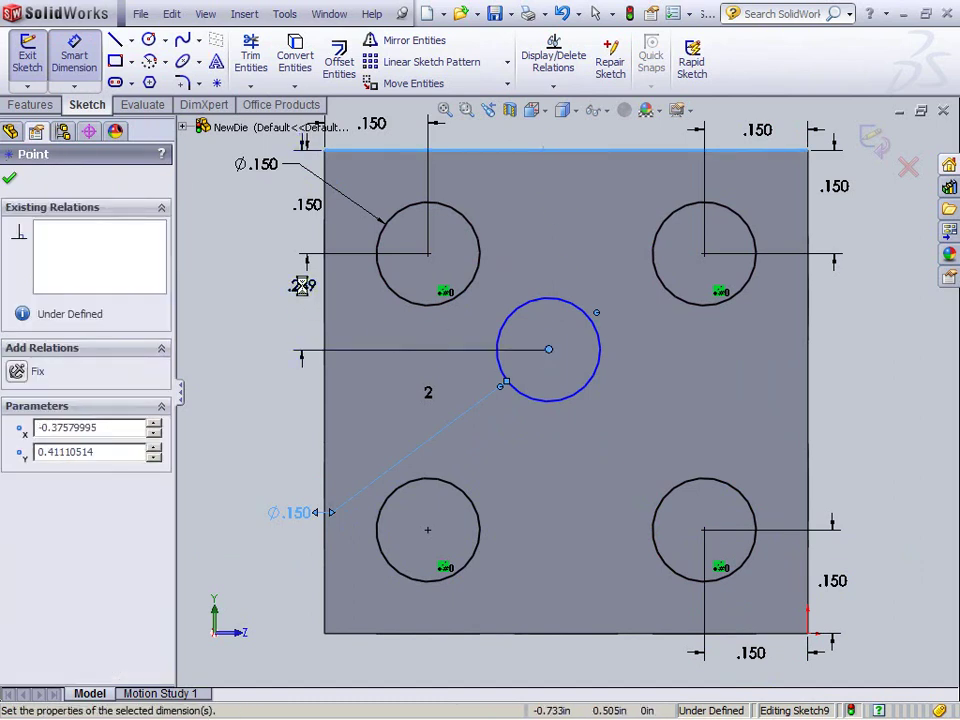
{"action": "left_click", "coordinate": [300, 285]}
{"action": "type", "text": ".35"}
{"action": "key", "text": "Return"}
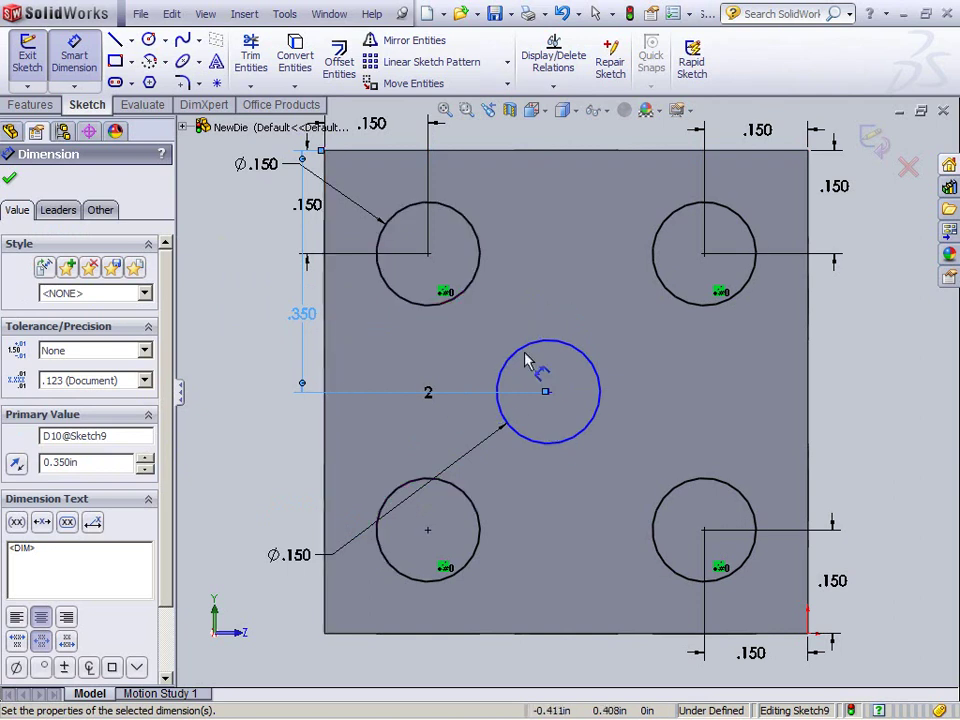
{"action": "left_click", "coordinate": [325, 386]}
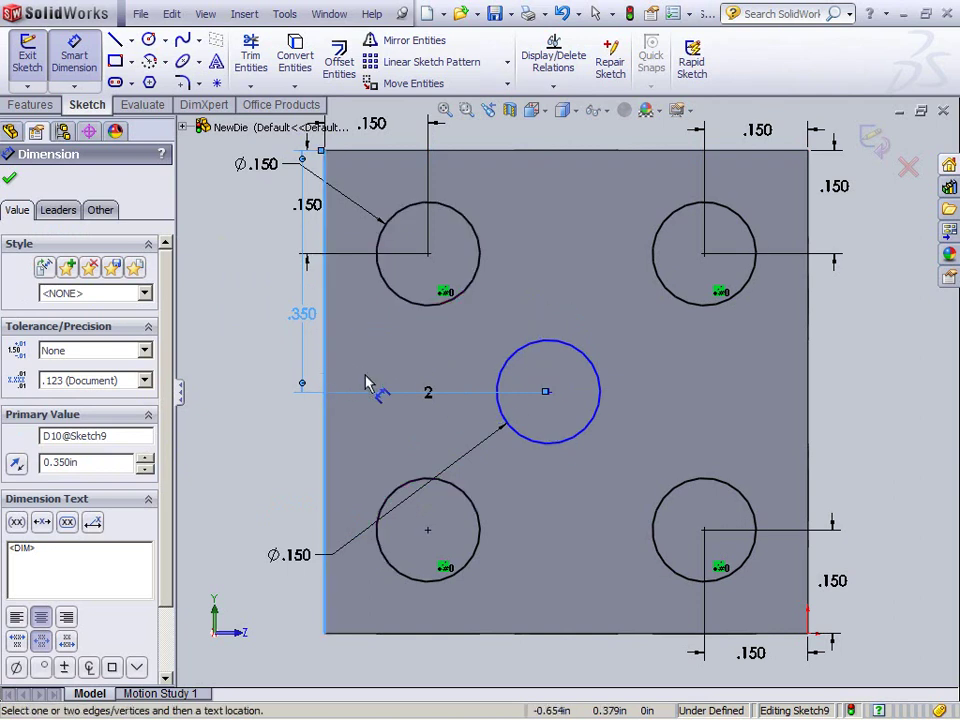
{"action": "left_click", "coordinate": [549, 393]}
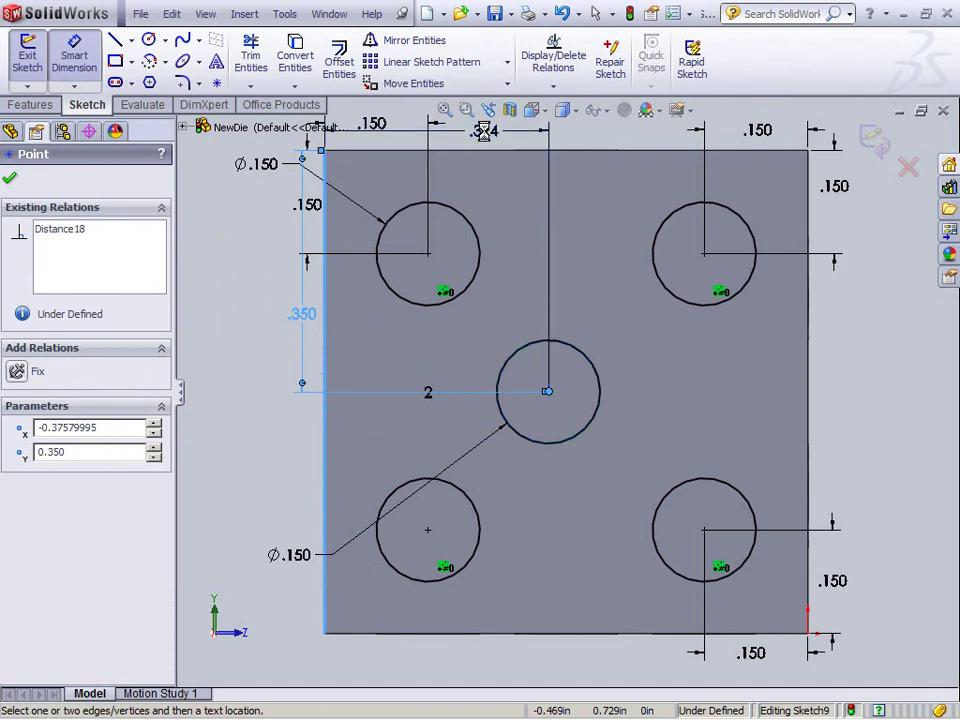
{"action": "left_click", "coordinate": [488, 135]}
{"action": "type", "text": ".35"}
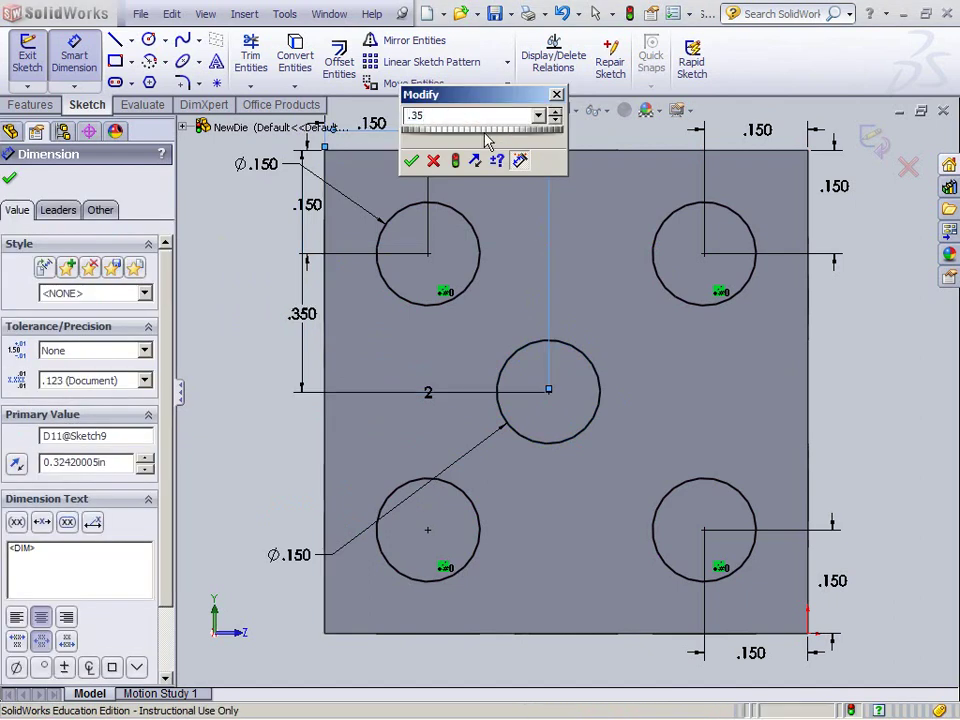
{"action": "key", "text": "Return"}
Step: Fit the plate in view and move the .150, .350 and Ø.150 labels clear of the sketch
{"action": "scroll", "coordinate": [513, 292], "scroll_direction": "down", "scroll_amount": 2}
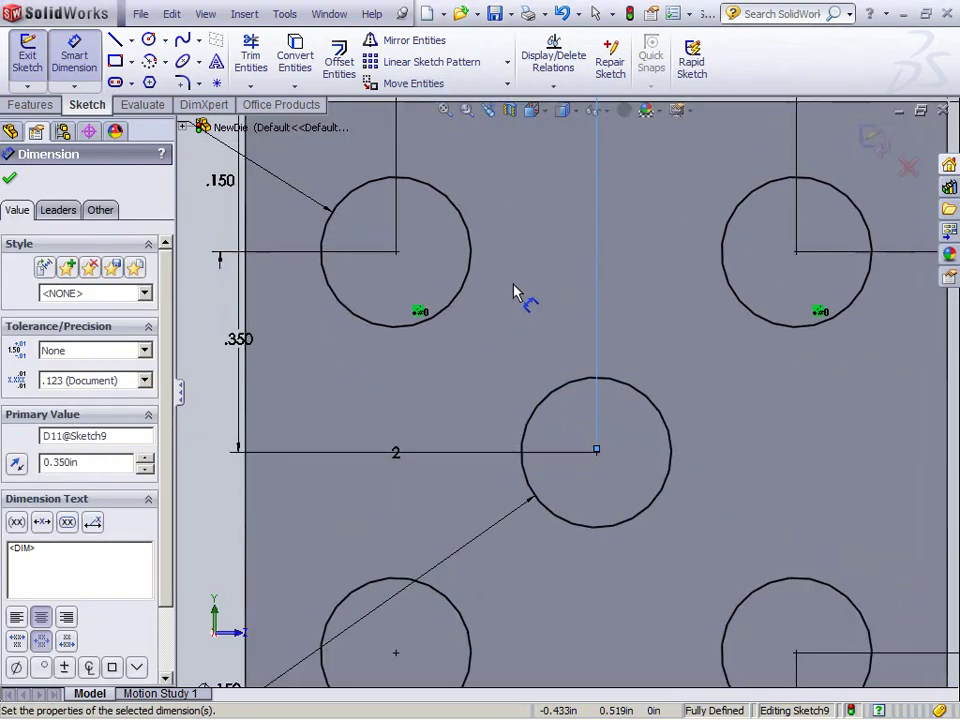
{"action": "key", "text": "f"}
{"action": "scroll", "coordinate": [509, 293], "scroll_direction": "down", "scroll_amount": 2}
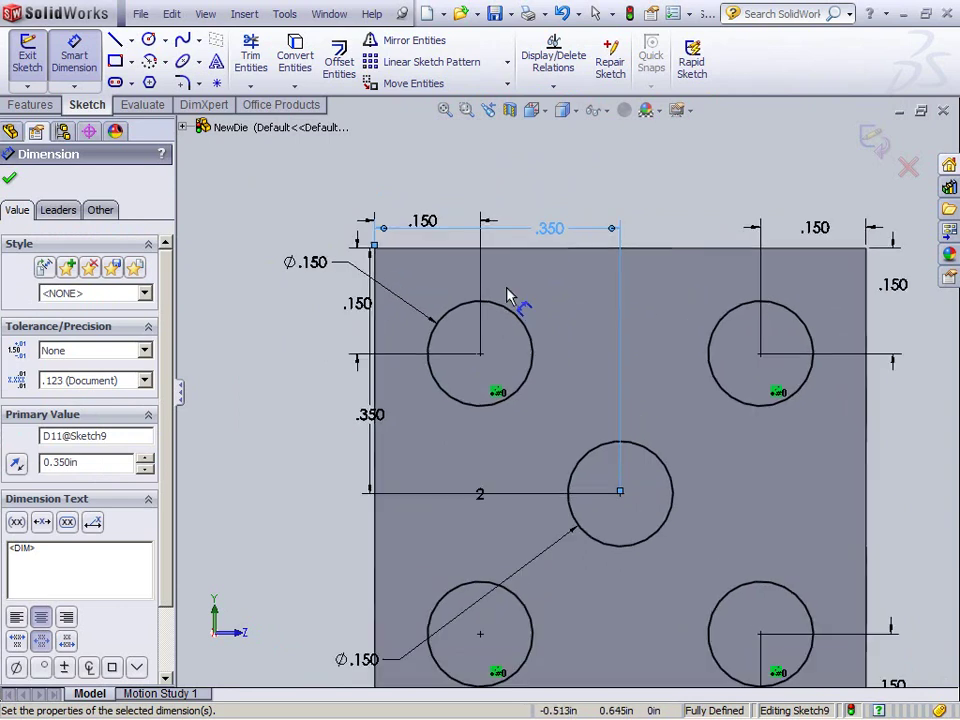
{"action": "left_click_drag", "start_coordinate": [362, 318], "coordinate": [347, 317]}
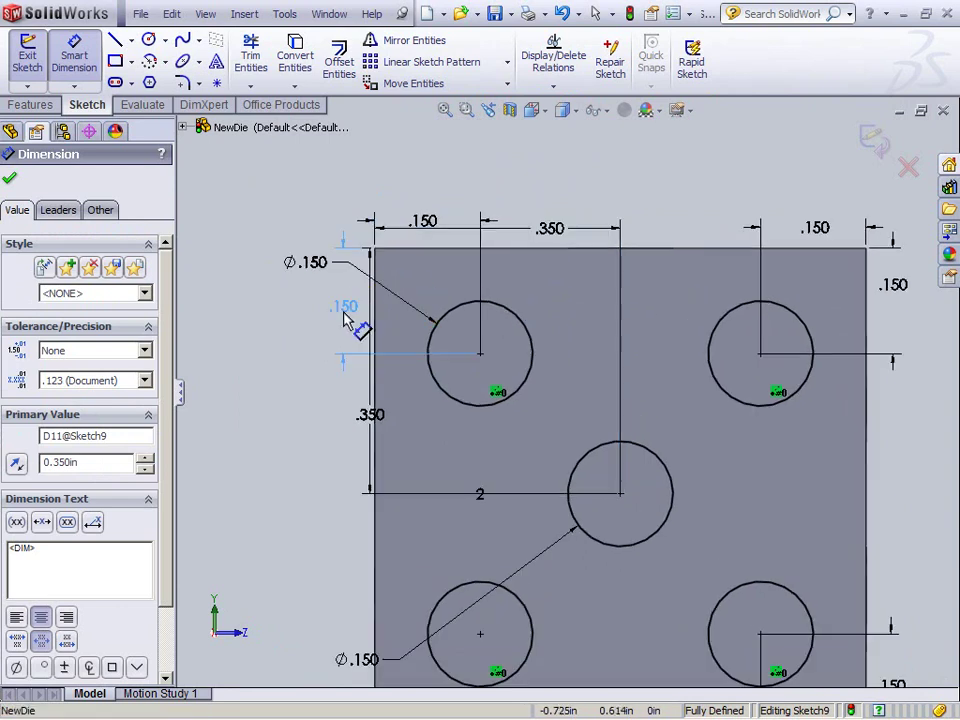
{"action": "left_click_drag", "start_coordinate": [368, 412], "coordinate": [328, 372]}
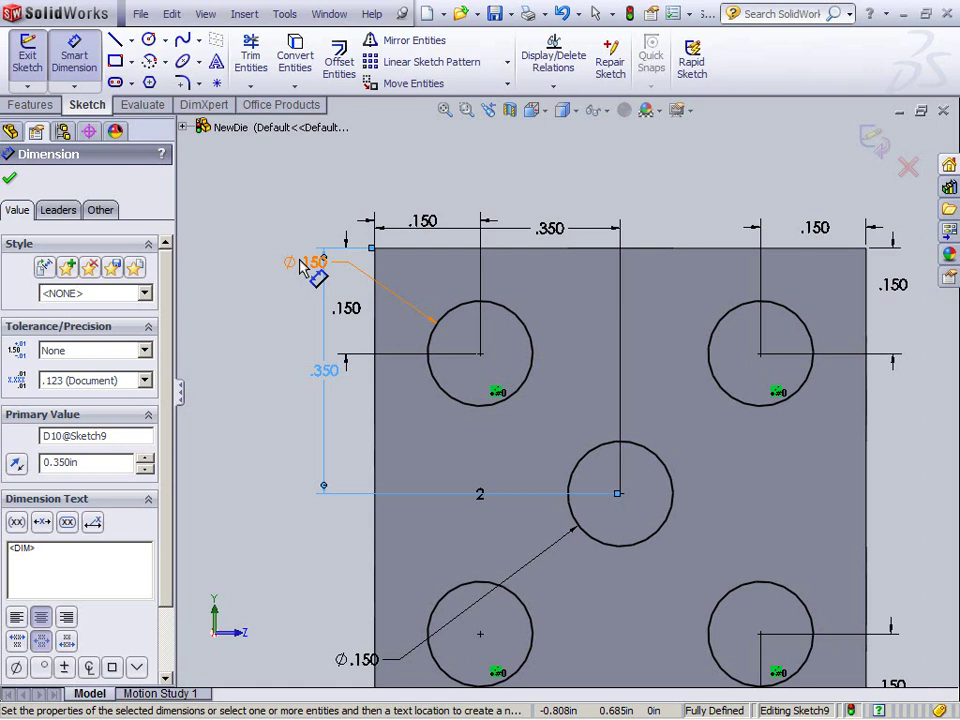
{"action": "left_click", "coordinate": [258, 246]}
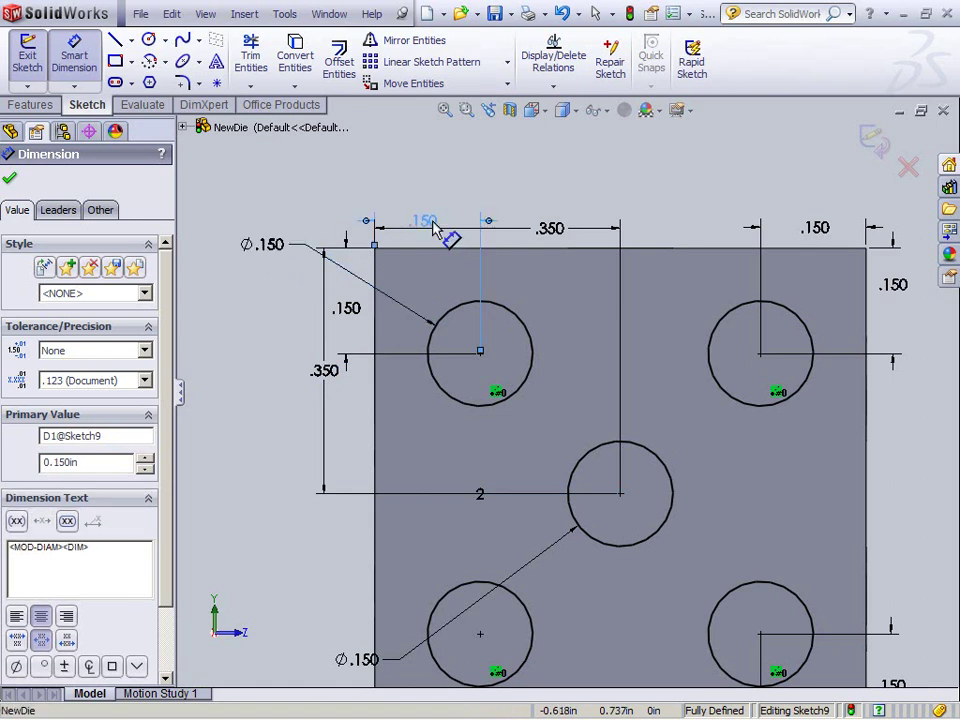
{"action": "left_click", "coordinate": [435, 241]}
{"action": "left_click_drag", "start_coordinate": [553, 227], "coordinate": [478, 190]}
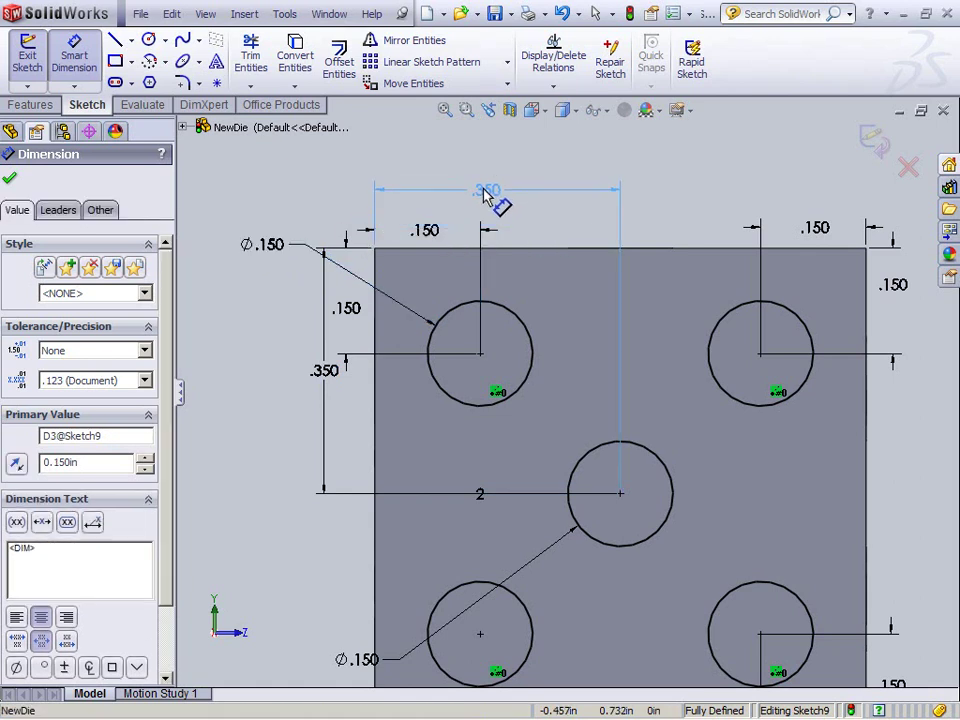
Step: Nudge the left .350 and lower Ø.150 labels into place and finish dimensioning
{"action": "left_click", "coordinate": [325, 372]}
{"action": "left_click_drag", "start_coordinate": [325, 372], "coordinate": [313, 372]}
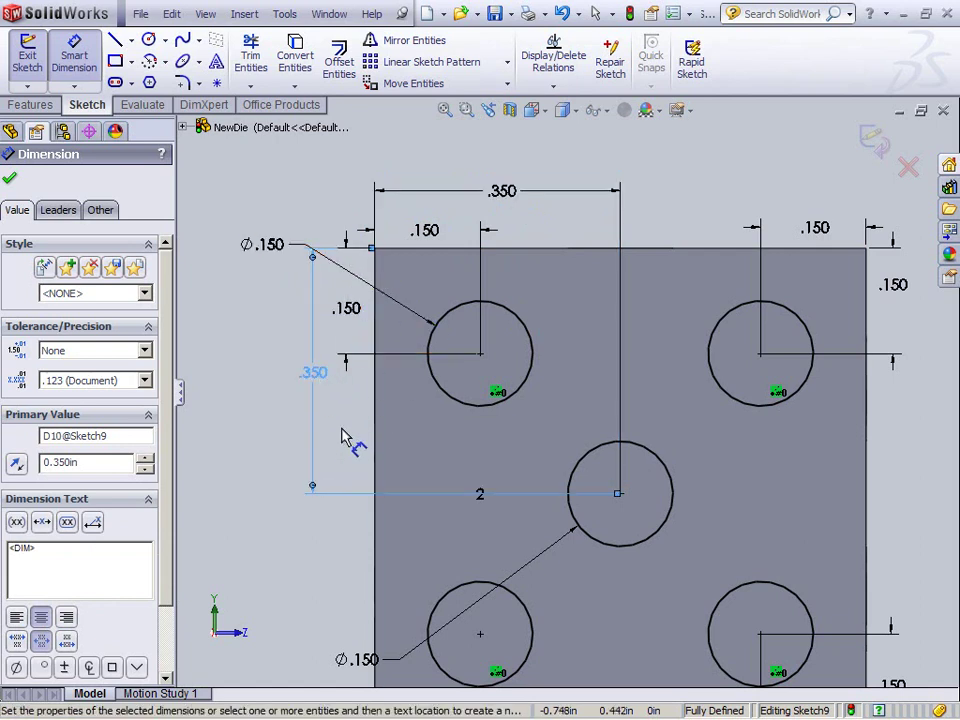
{"action": "left_click_drag", "start_coordinate": [354, 648], "coordinate": [323, 622]}
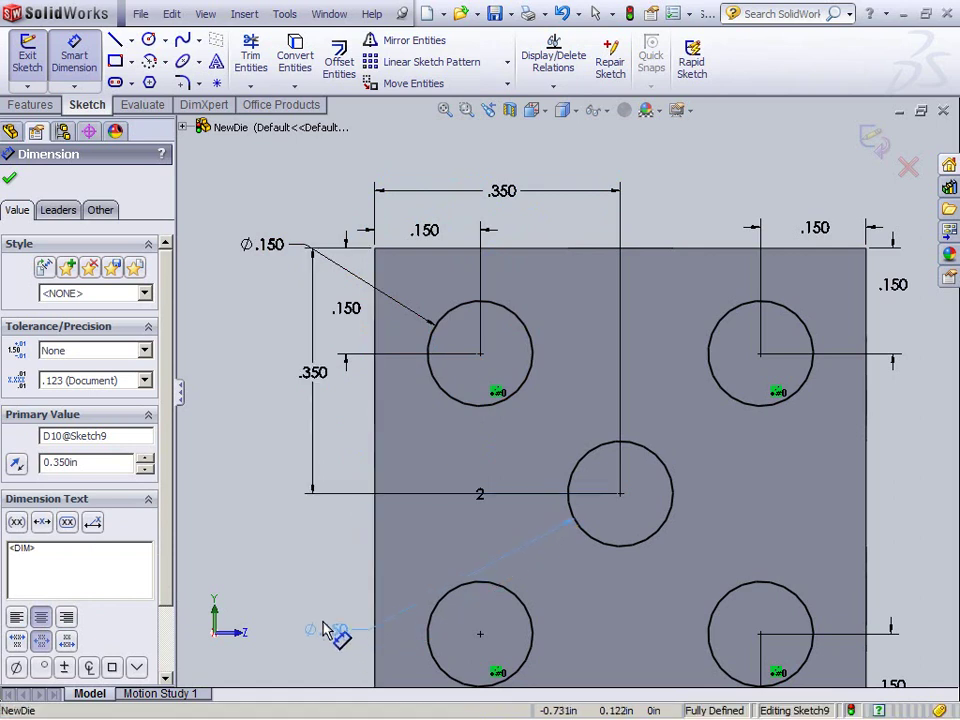
{"action": "left_click", "coordinate": [323, 626]}
{"action": "key", "text": "f"}
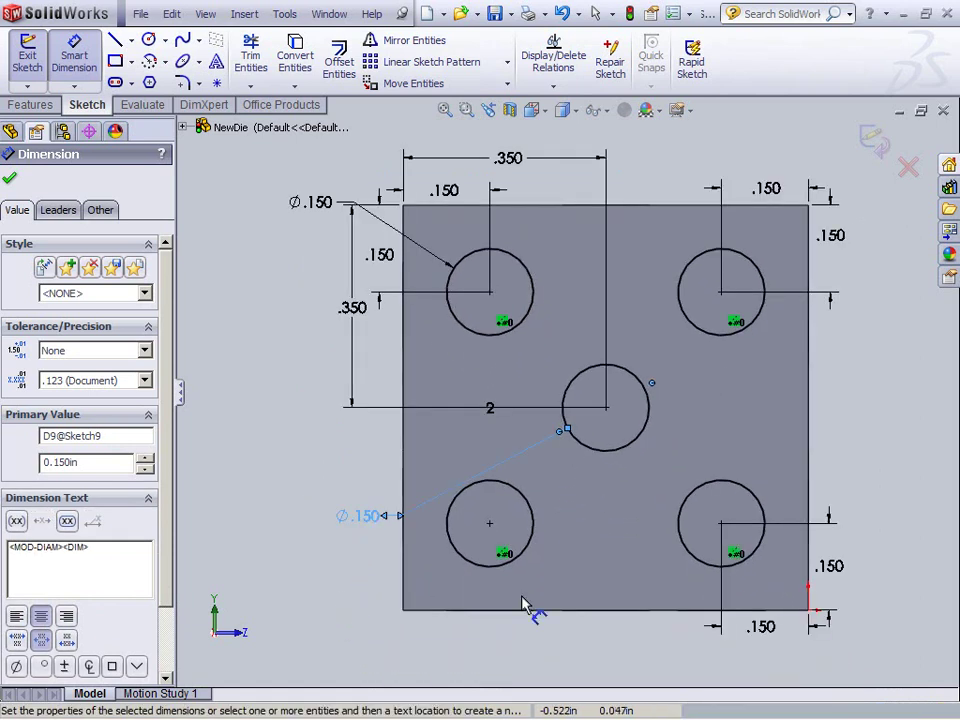
{"action": "key", "text": "Escape"}
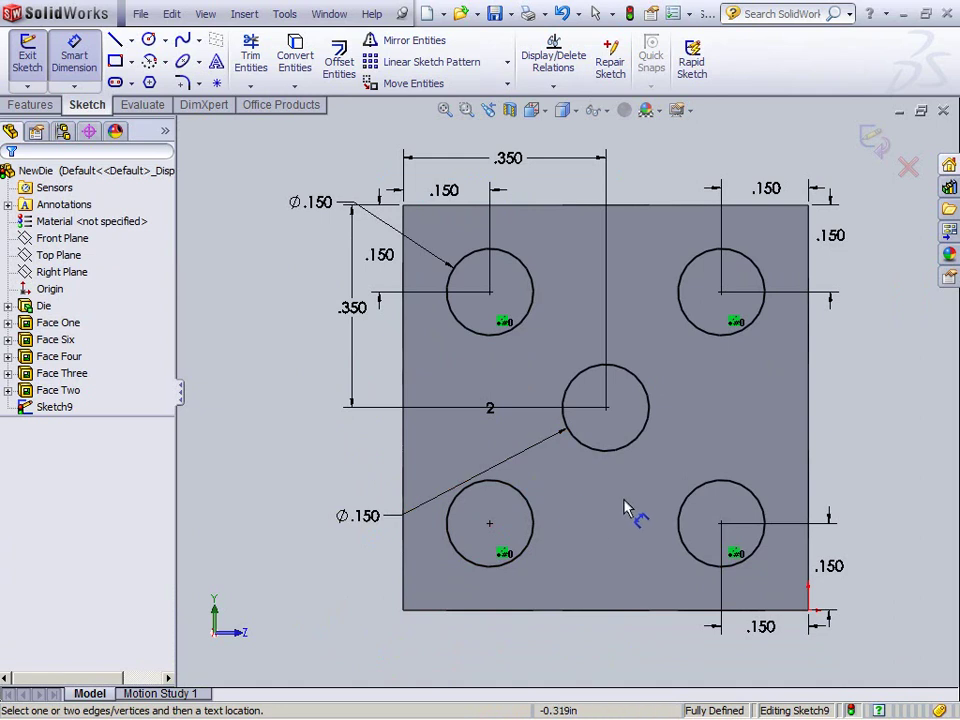
Step: Exit the sketch and extrude-cut Sketch9's five circles 0.090in deep, Blind
{"action": "left_click", "coordinate": [34, 51]}
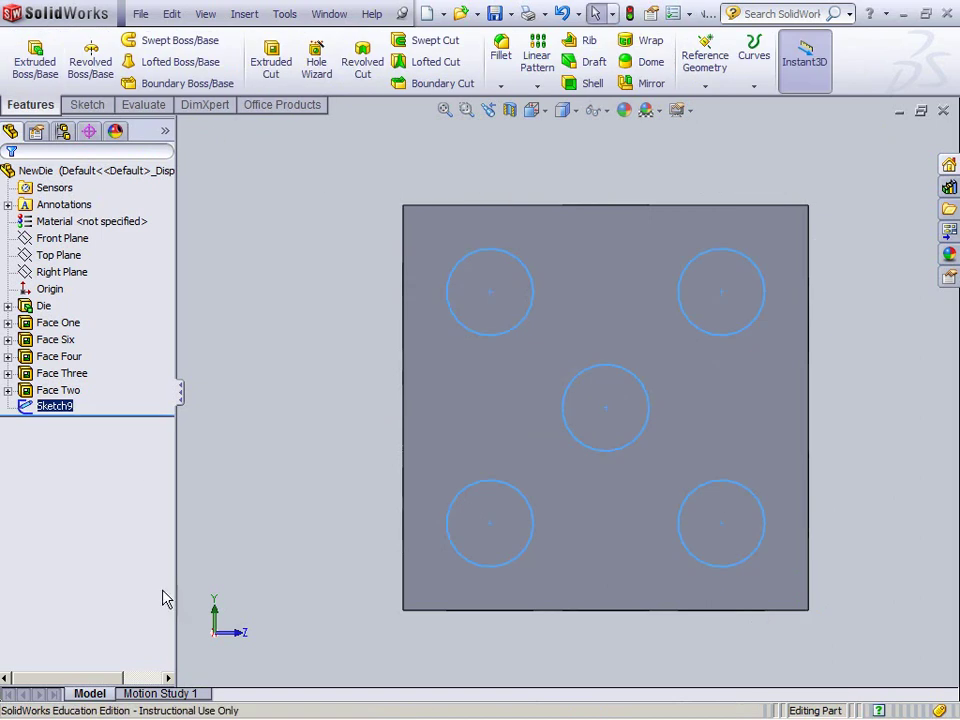
{"action": "left_click", "coordinate": [55, 407]}
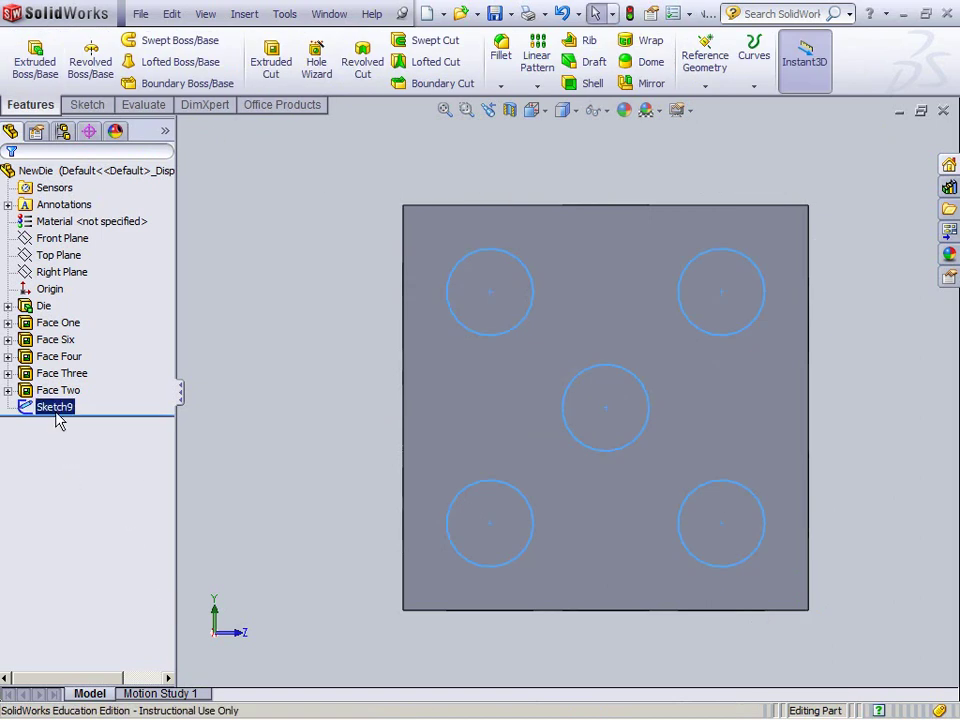
{"action": "left_click", "coordinate": [273, 46]}
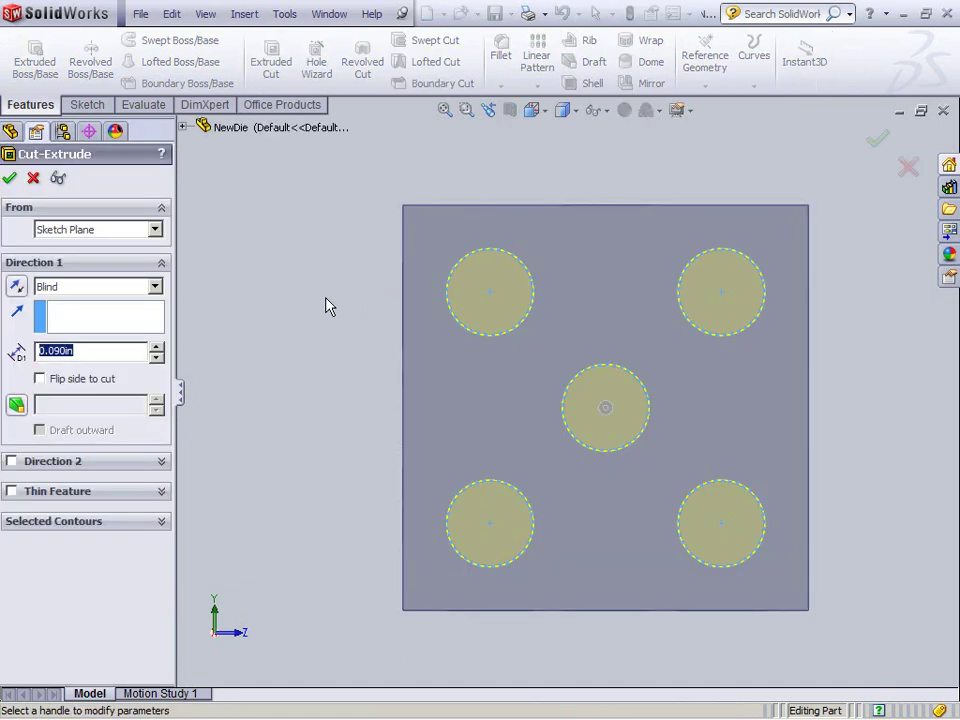
{"action": "left_click", "coordinate": [10, 178]}
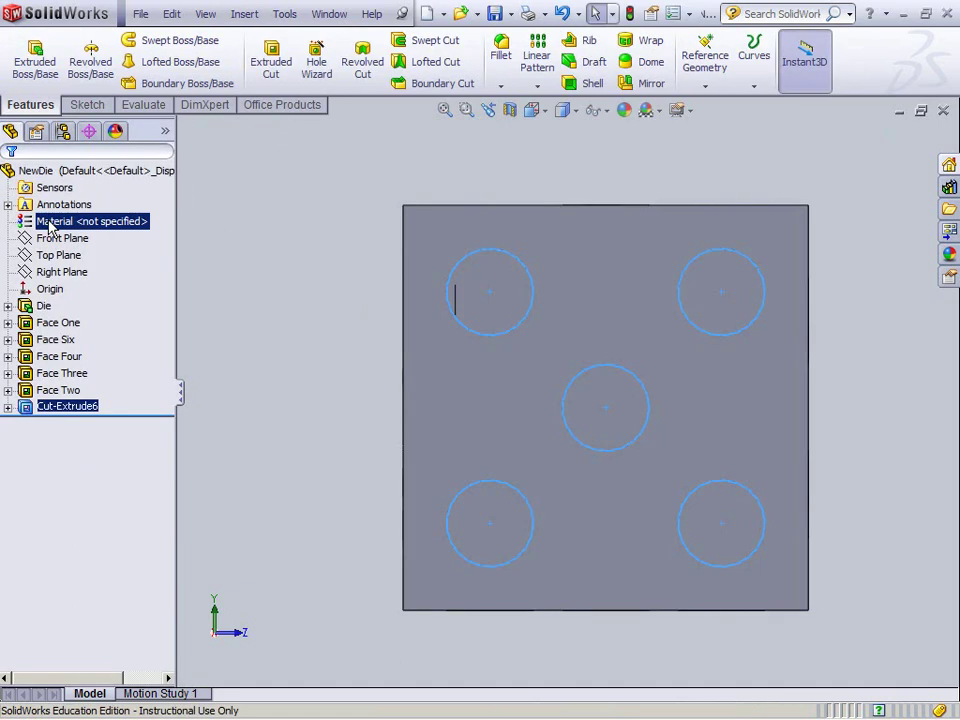
Step: Rename the new cut feature to Face Five
{"action": "right_click", "coordinate": [72, 407]}
{"action": "left_click", "coordinate": [163, 524]}
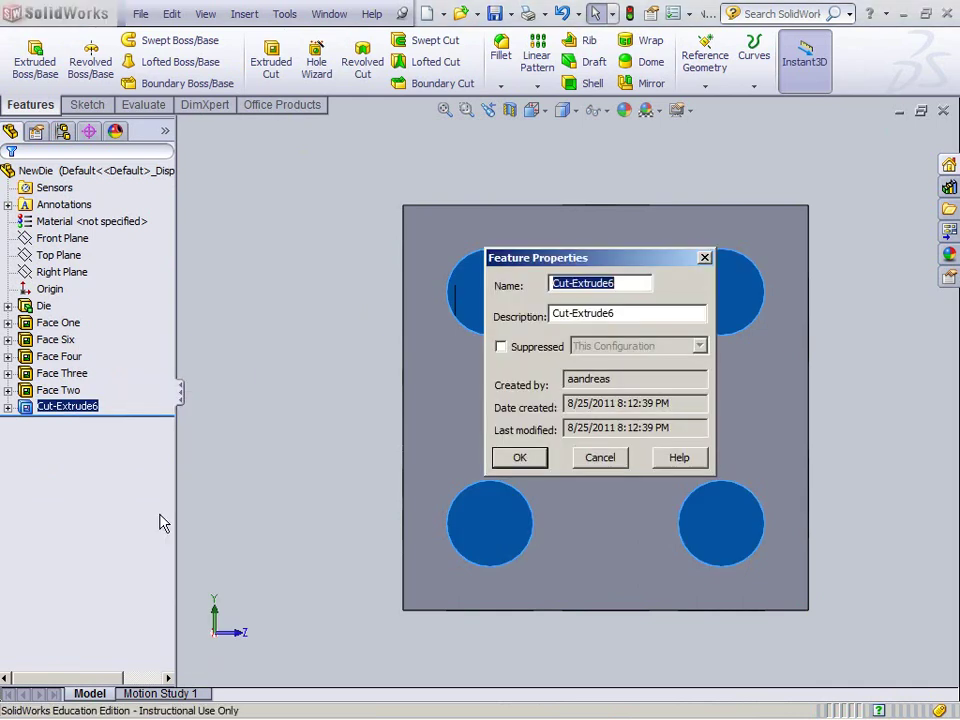
{"action": "type", "text": "Face Five"}
{"action": "key", "text": "Return"}
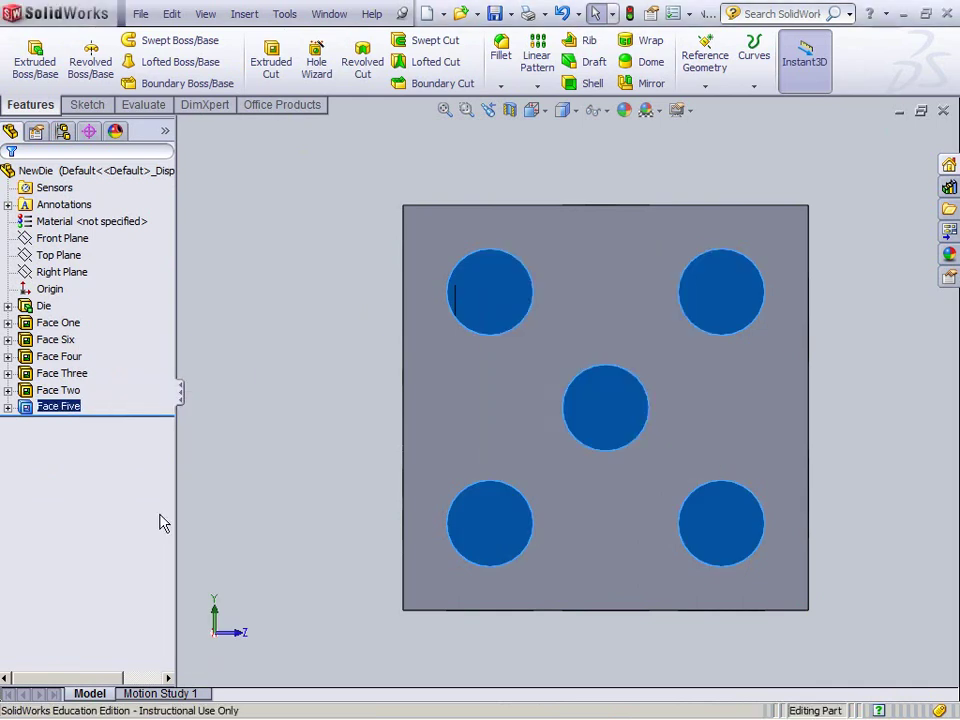
{"action": "left_click", "coordinate": [372, 382]}
Step: Orbit the die to inspect its top face and underside
{"action": "middle_click_drag", "start_coordinate": [816, 308], "coordinate": [816, 100]}
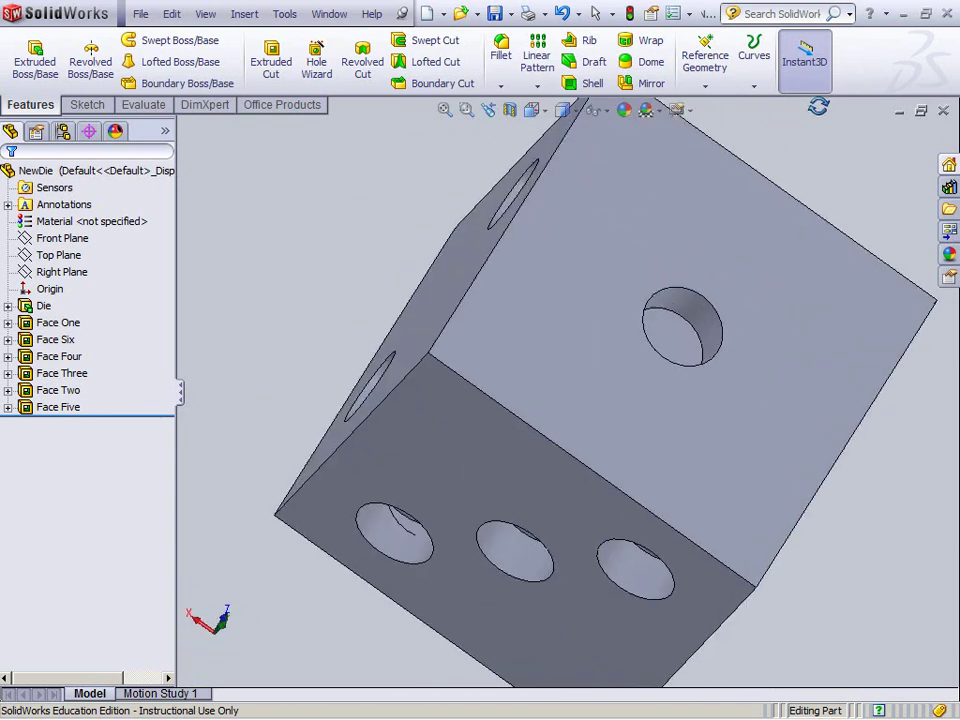
{"action": "middle_click_drag", "start_coordinate": [900, 529], "coordinate": [836, 456]}
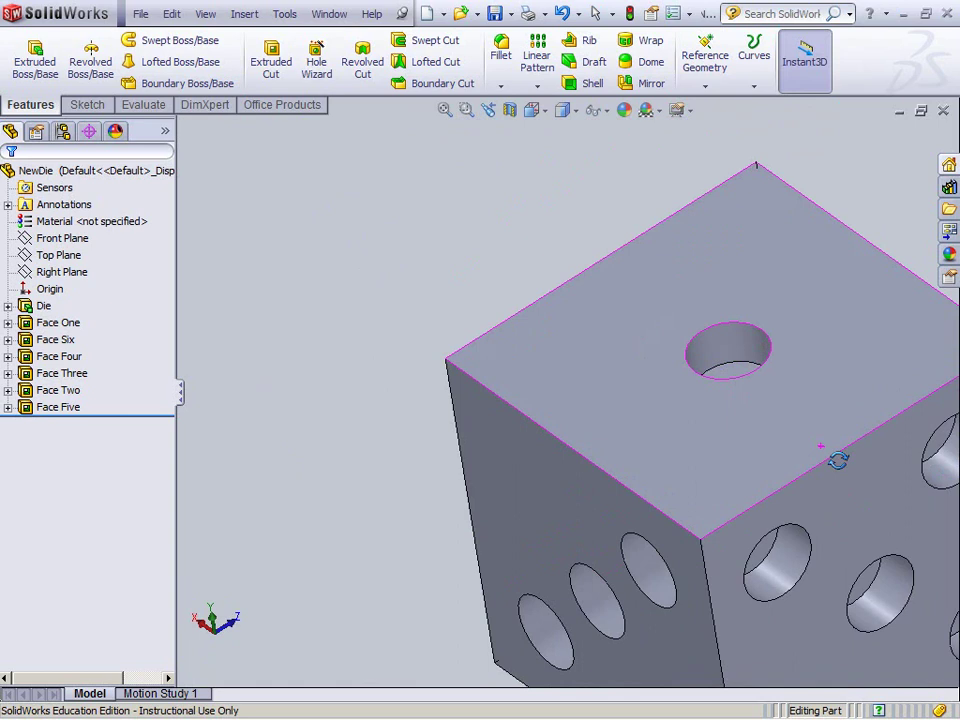
{"action": "scroll", "coordinate": [872, 489], "scroll_direction": "down", "scroll_amount": 3}
{"action": "key", "text": "f"}
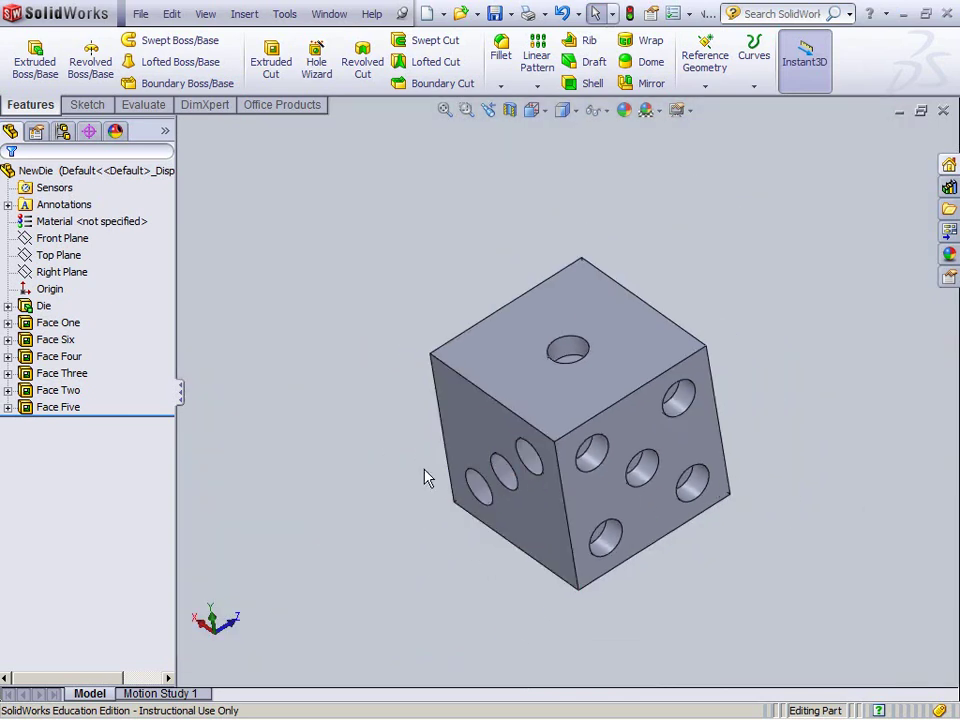
{"action": "middle_click_drag", "start_coordinate": [471, 536], "coordinate": [453, 476]}
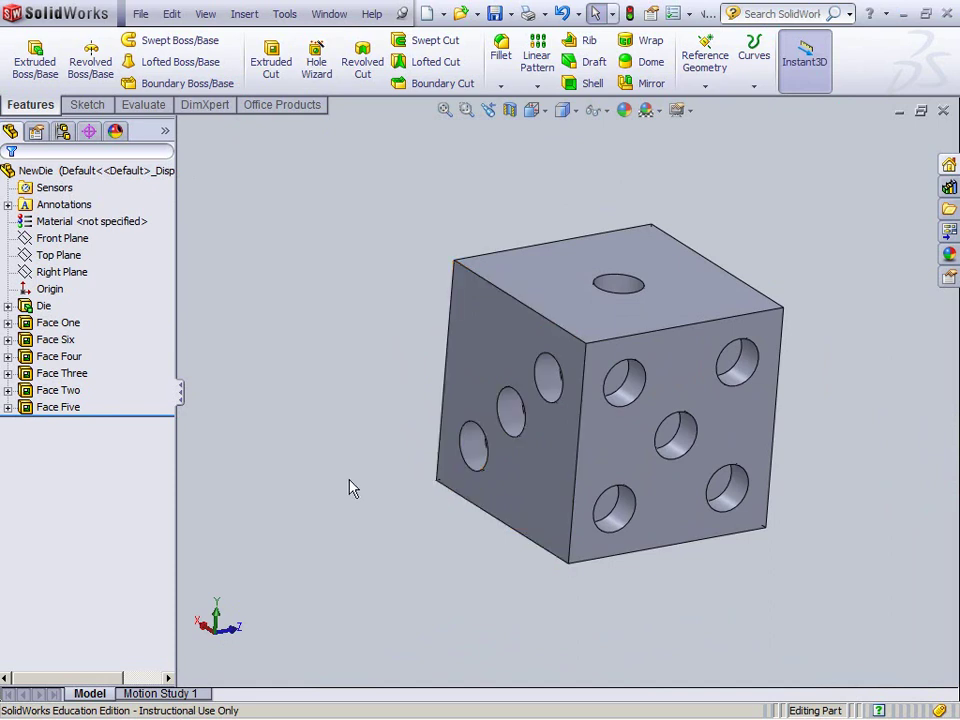
Step: Check the front, bottom and back faces using the standard view orientations
{"action": "left_click", "coordinate": [543, 112]}
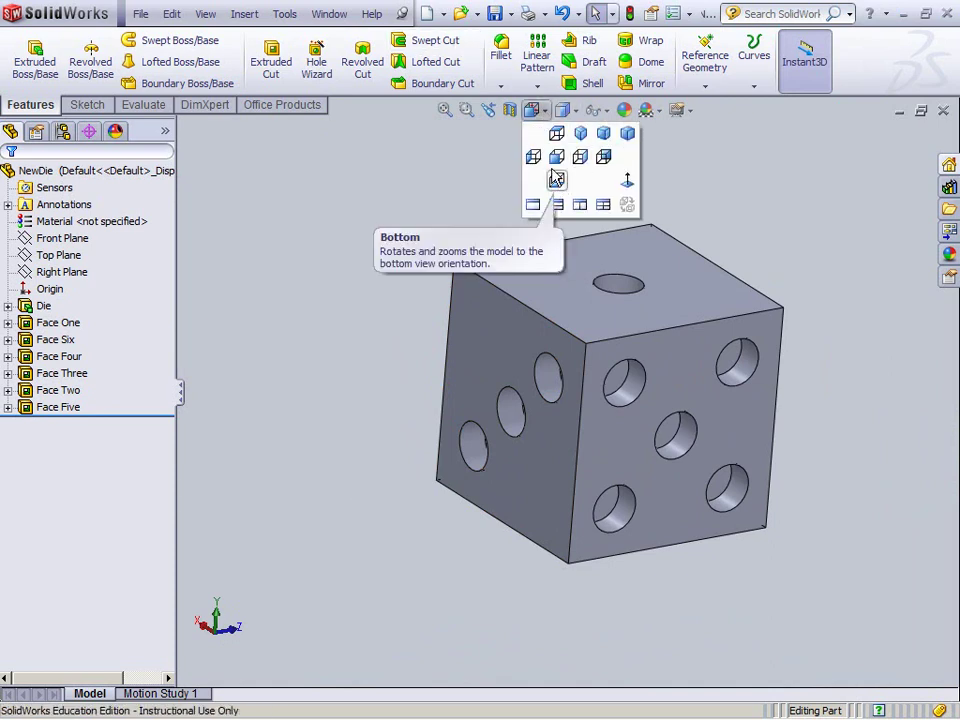
{"action": "key", "text": "ctrl+1"}
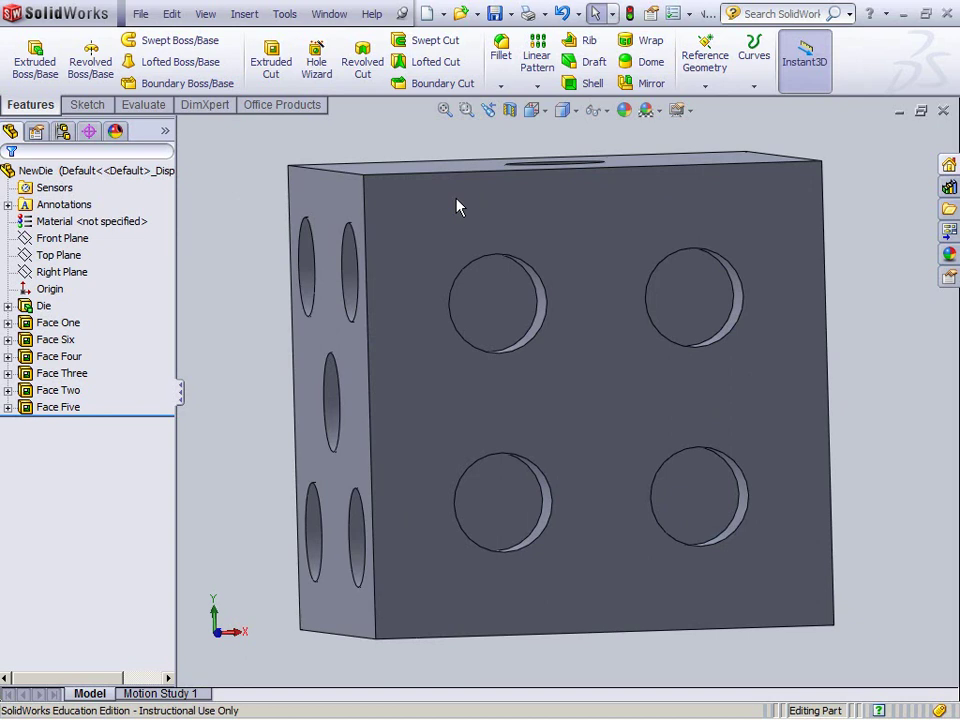
{"action": "key", "text": "Left"}
{"action": "key", "text": "Left"}
{"action": "key", "text": "Left"}
{"action": "key", "text": "Left"}
{"action": "key", "text": "ctrl+6"}
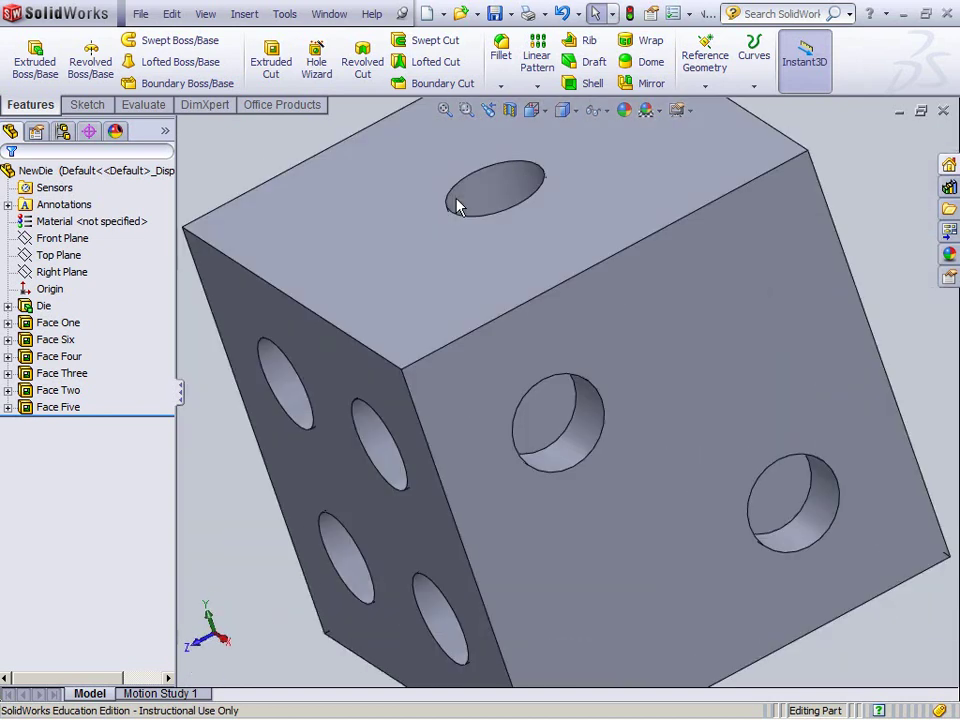
{"action": "key", "text": "ctrl+2"}
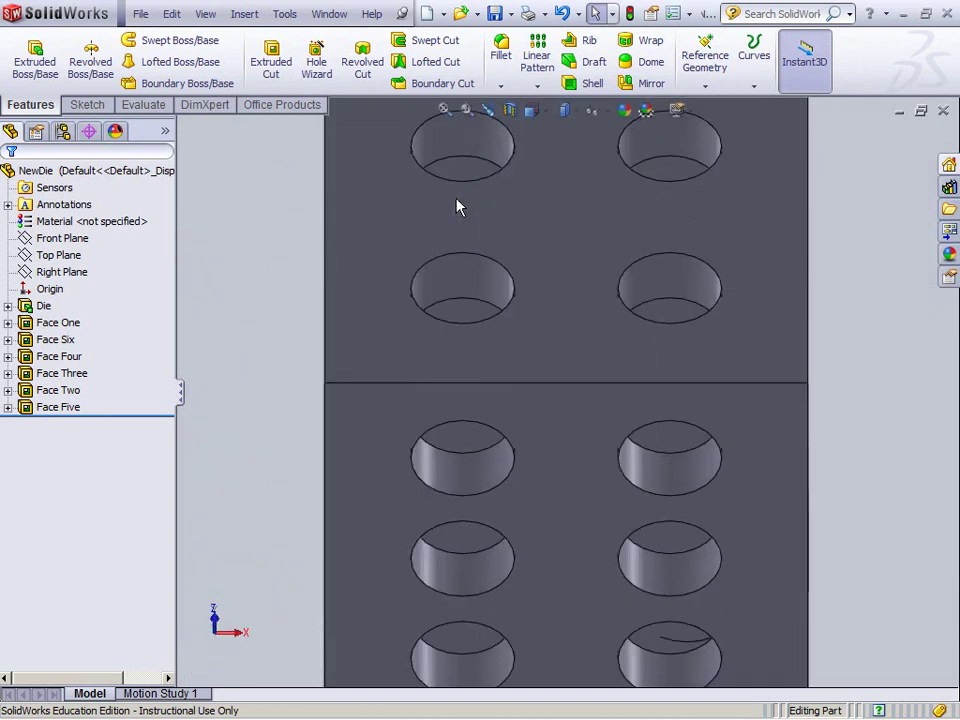
{"action": "key", "text": "Left"}
{"action": "key", "text": "Left"}
{"action": "key", "text": "Left"}
{"action": "key", "text": "Left"}
{"action": "key", "text": "ctrl+6"}
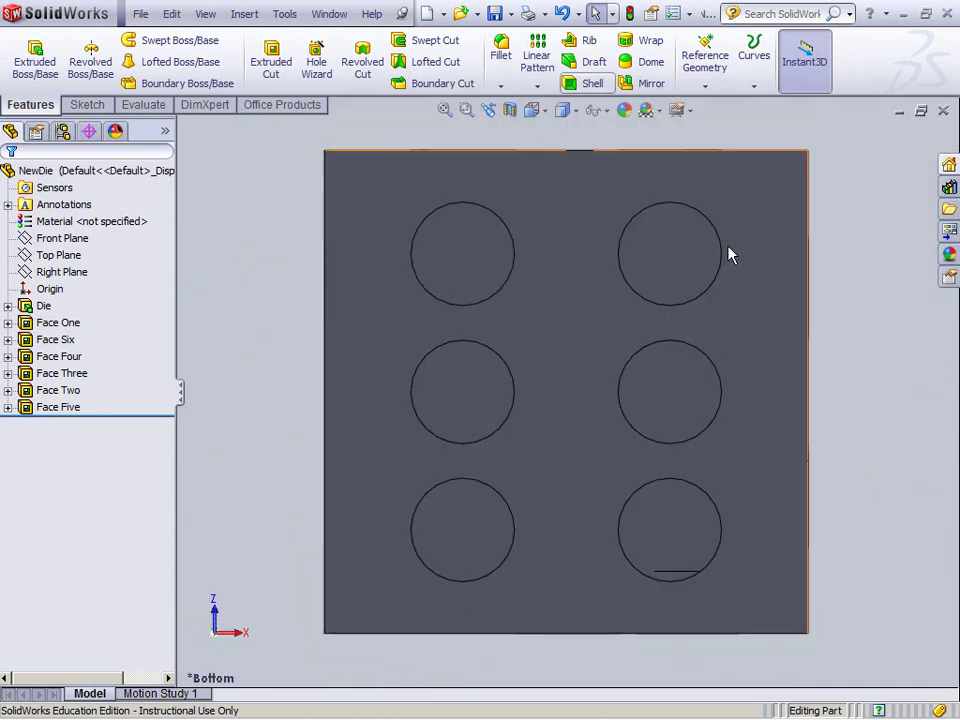
Step: Return the die to an angled 3-D view fitted on screen
{"action": "left_click", "coordinate": [775, 255]}
{"action": "left_click", "coordinate": [214, 450]}
{"action": "middle_click_drag", "start_coordinate": [214, 450], "coordinate": [630, 322]}
{"action": "key", "text": "f"}
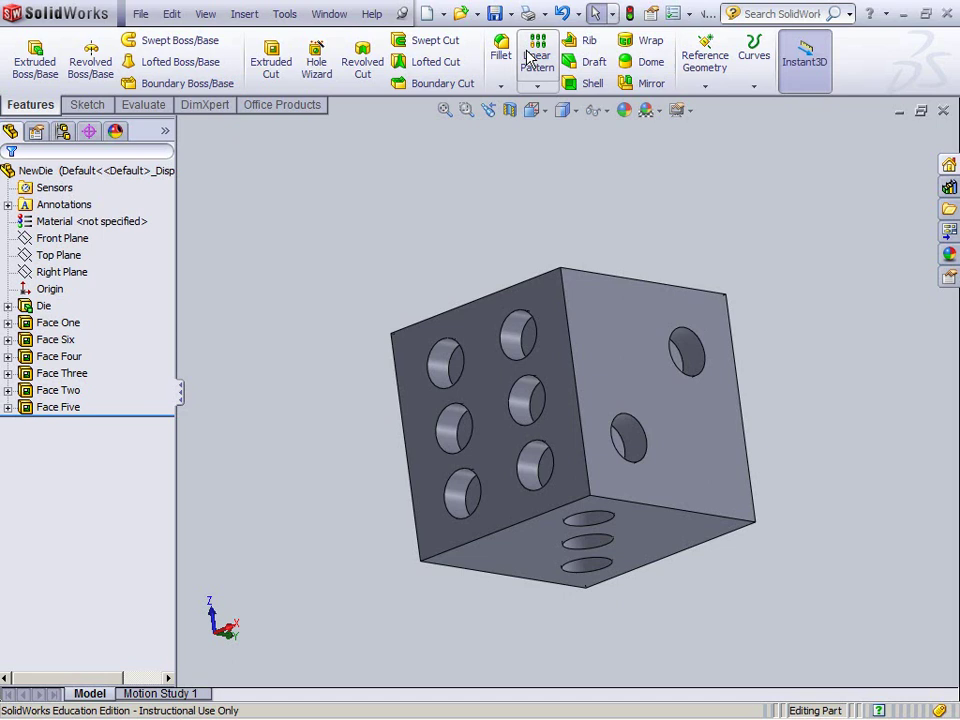
{"action": "left_click", "coordinate": [566, 110]}
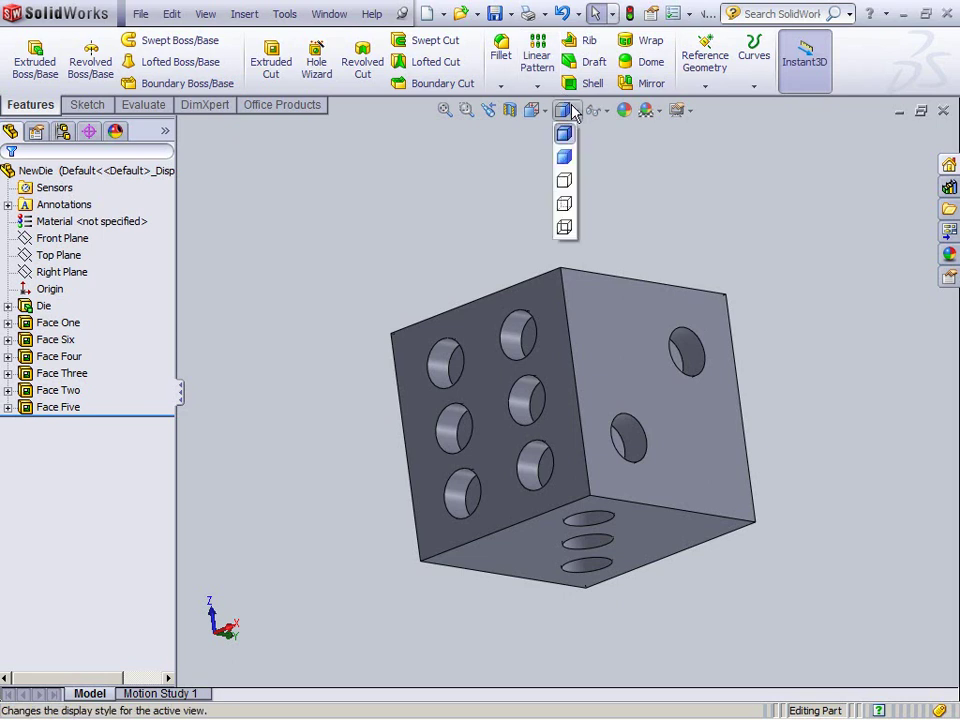
{"action": "left_click", "coordinate": [566, 229]}
{"action": "middle_click_drag", "start_coordinate": [583, 504], "coordinate": [670, 490]}
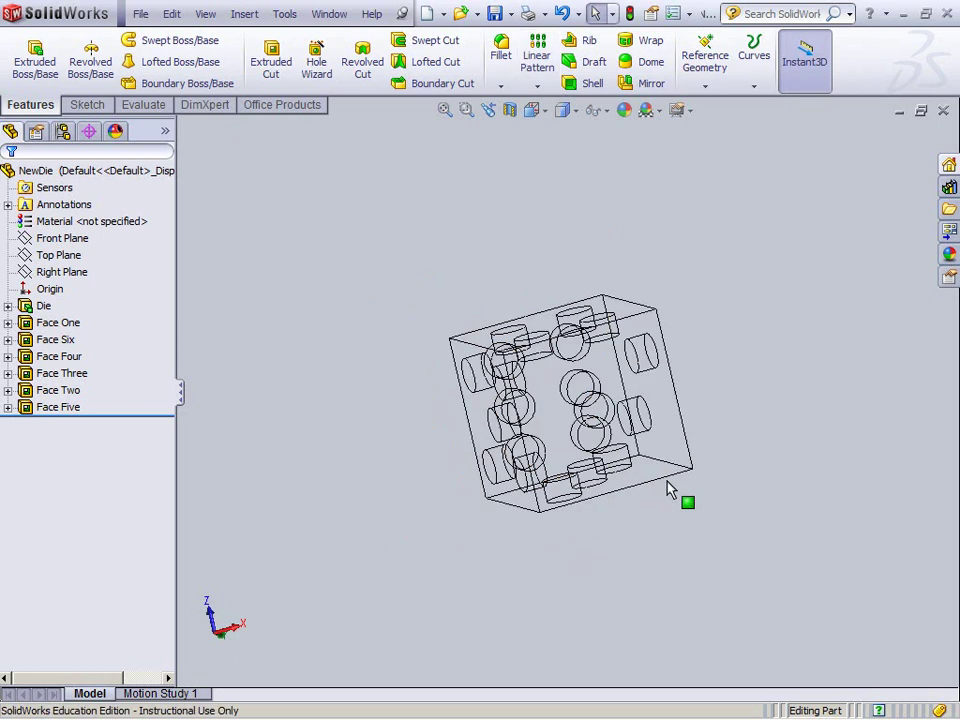
{"action": "scroll", "coordinate": [660, 480], "scroll_direction": "down", "scroll_amount": 8}
{"action": "middle_click_drag", "start_coordinate": [671, 566], "coordinate": [543, 527]}
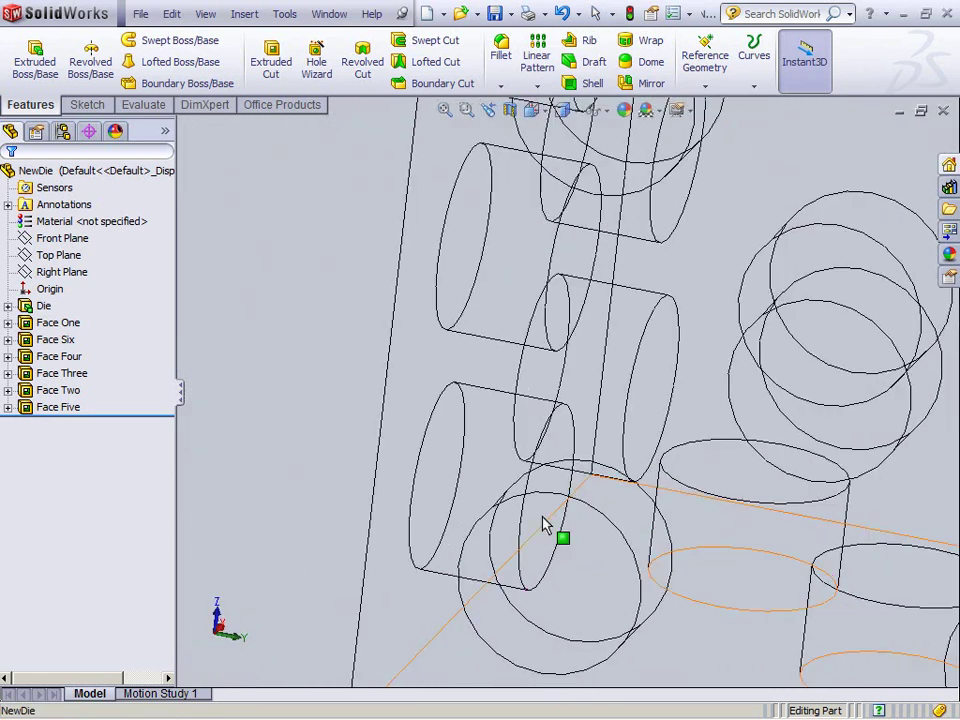
{"action": "middle_click_drag", "start_coordinate": [703, 477], "coordinate": [420, 410]}
{"action": "scroll", "coordinate": [820, 340], "scroll_direction": "down", "scroll_amount": 3}
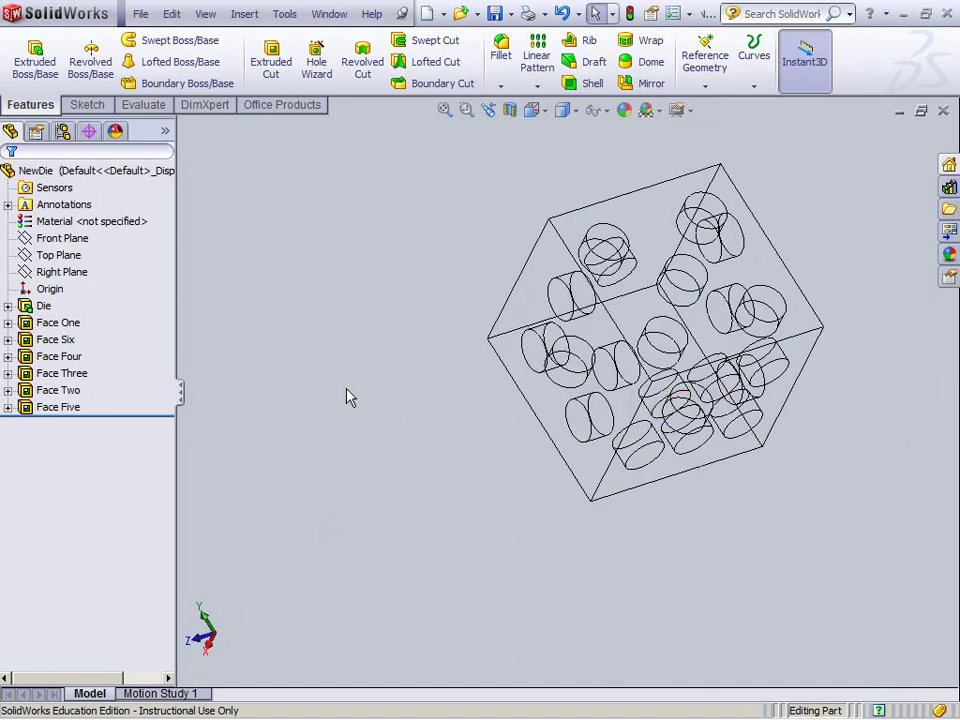
{"action": "scroll", "coordinate": [590, 460], "scroll_direction": "down", "scroll_amount": 3}
{"action": "scroll", "coordinate": [776, 386], "scroll_direction": "up", "scroll_amount": 5}
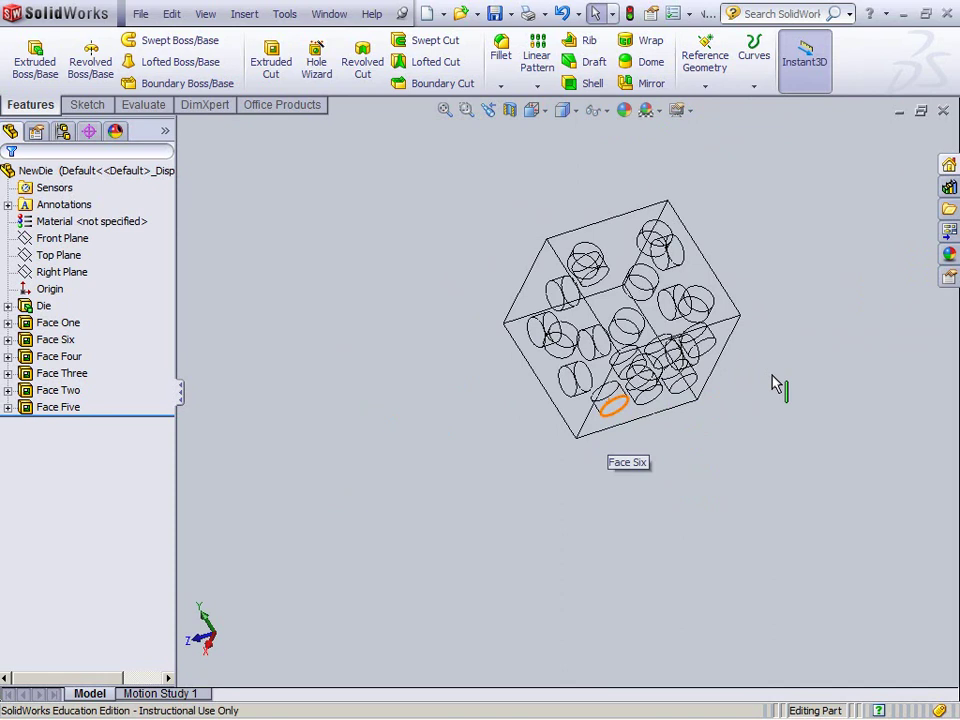
{"action": "left_click", "coordinate": [573, 110]}
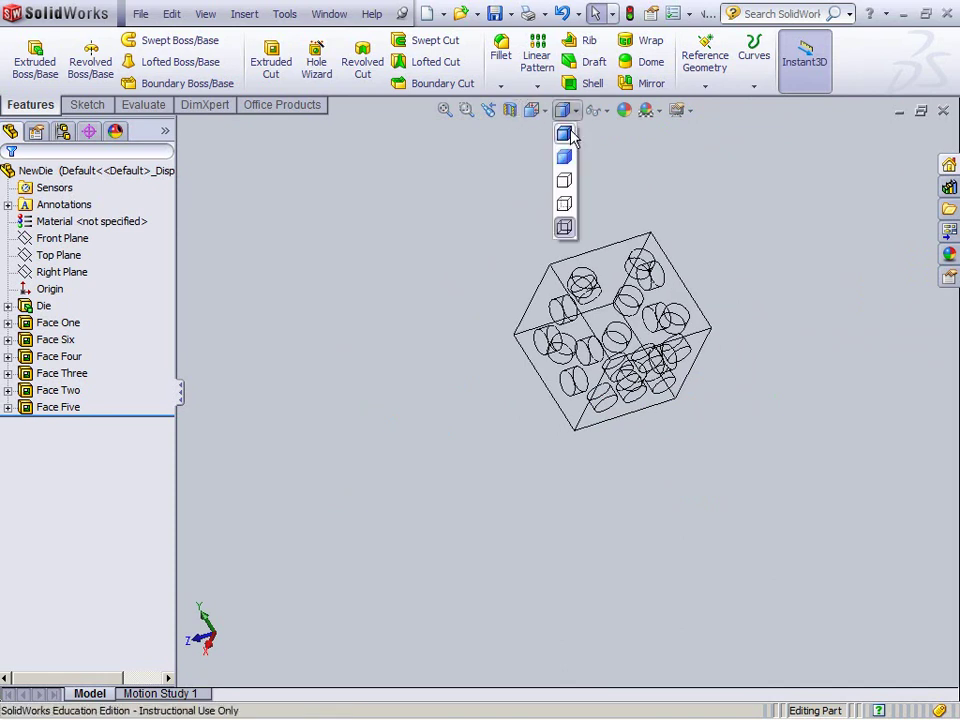
{"action": "left_click", "coordinate": [533, 108]}
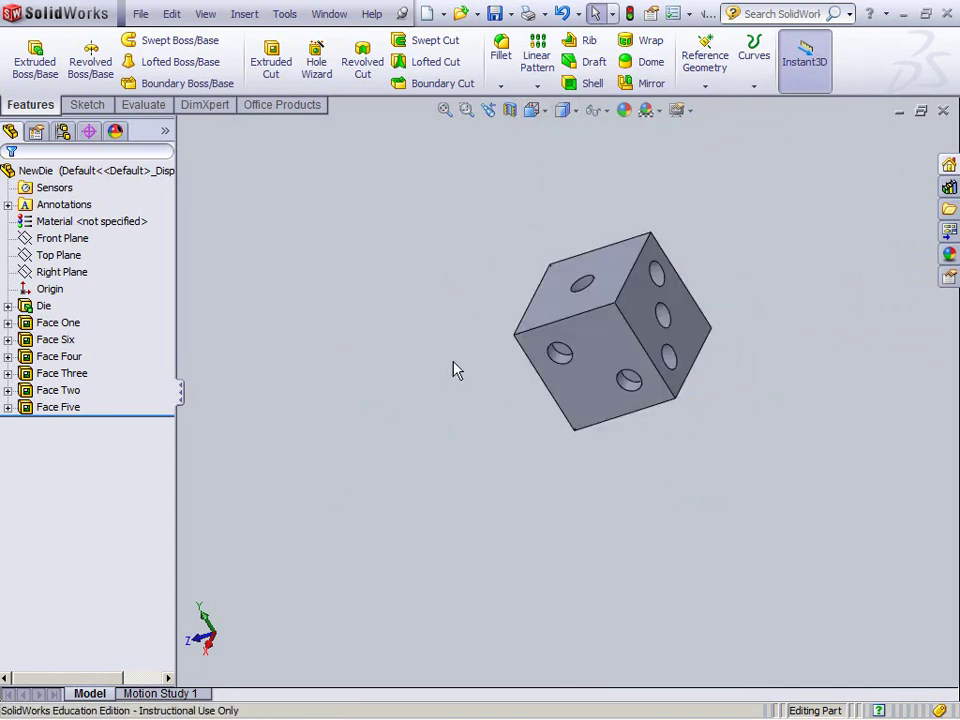